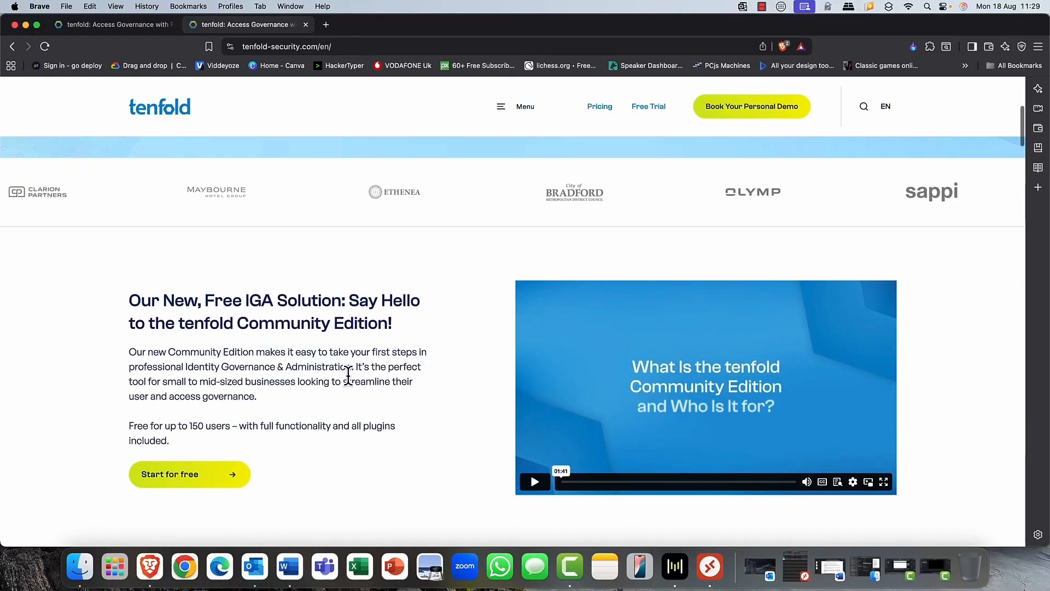
- Examine the free Community Edition announcement and the introduction on the tenfold website's home page
drag(131, 299, 406, 321)
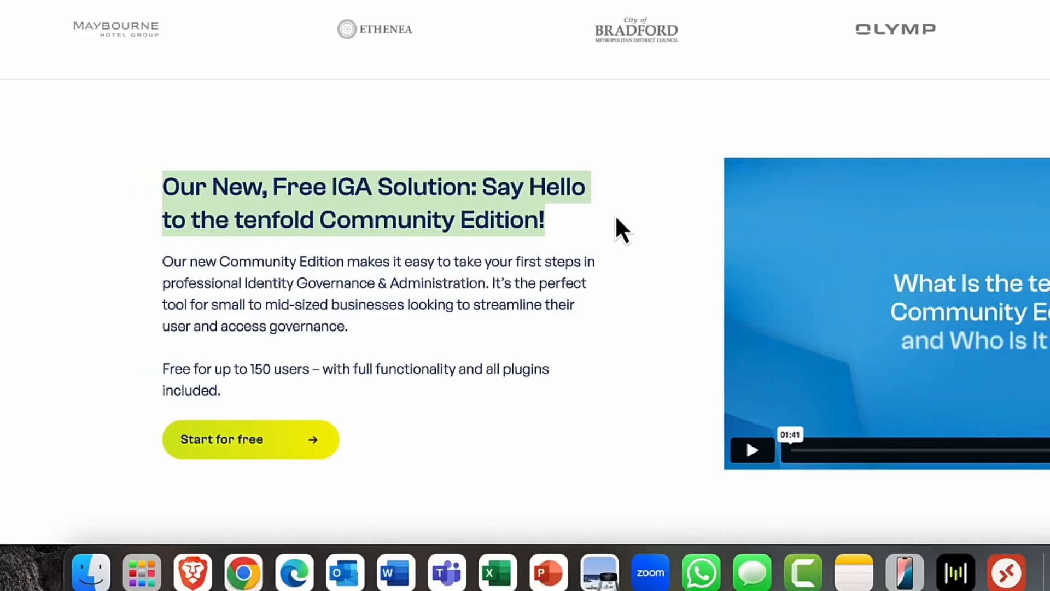
click(609, 217)
scroll(609, 217, up, 3)
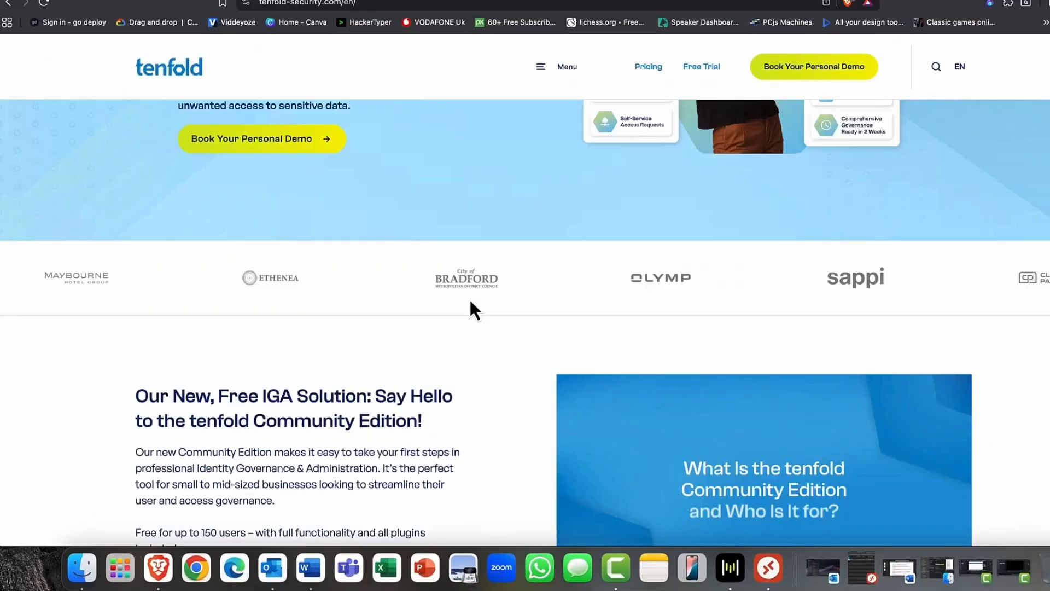
scroll(470, 301, up, 4)
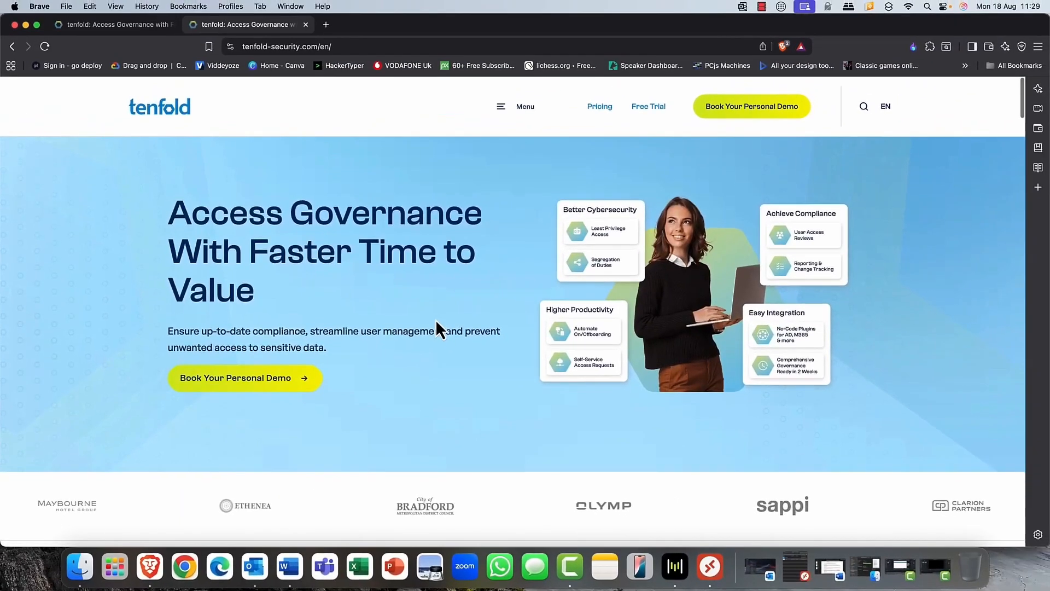
scroll(466, 300, down, 2)
scroll(432, 322, down, 4)
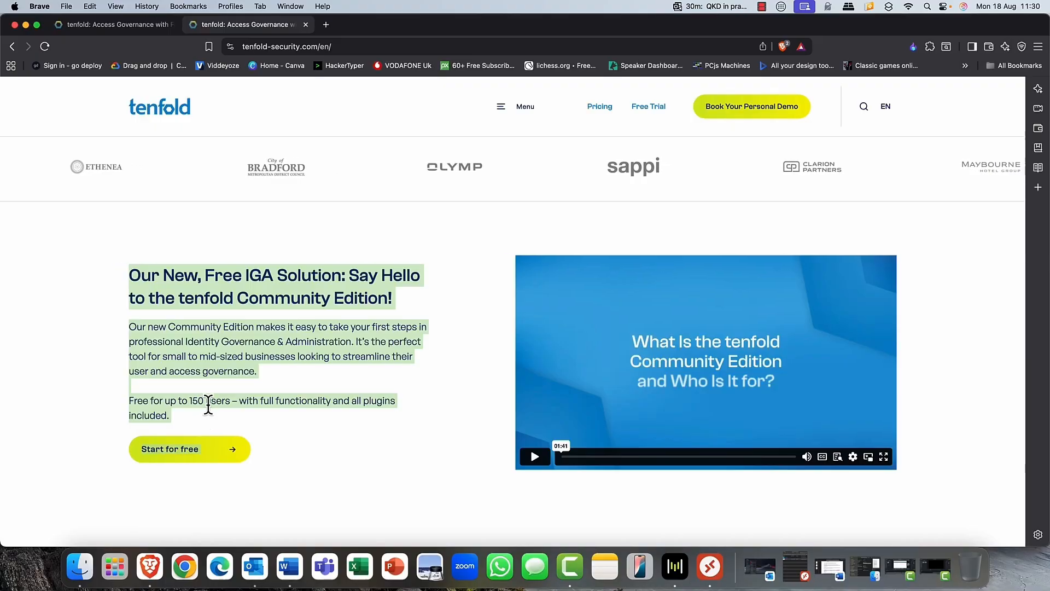
click(761, 6)
click(761, 24)
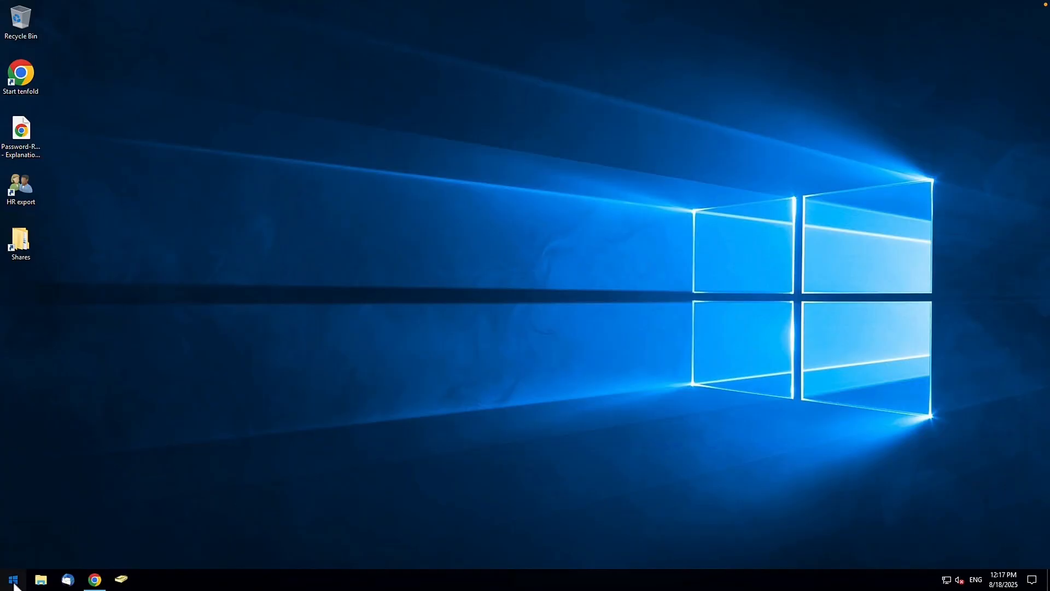
- Start Server Manager and show the properties of the local server
click(14, 581)
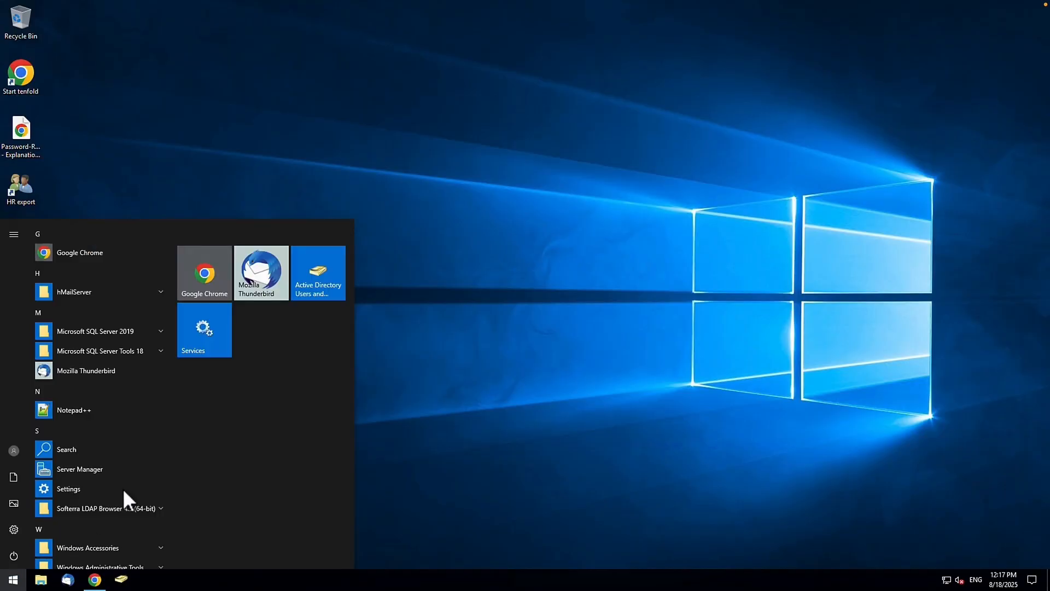
click(78, 468)
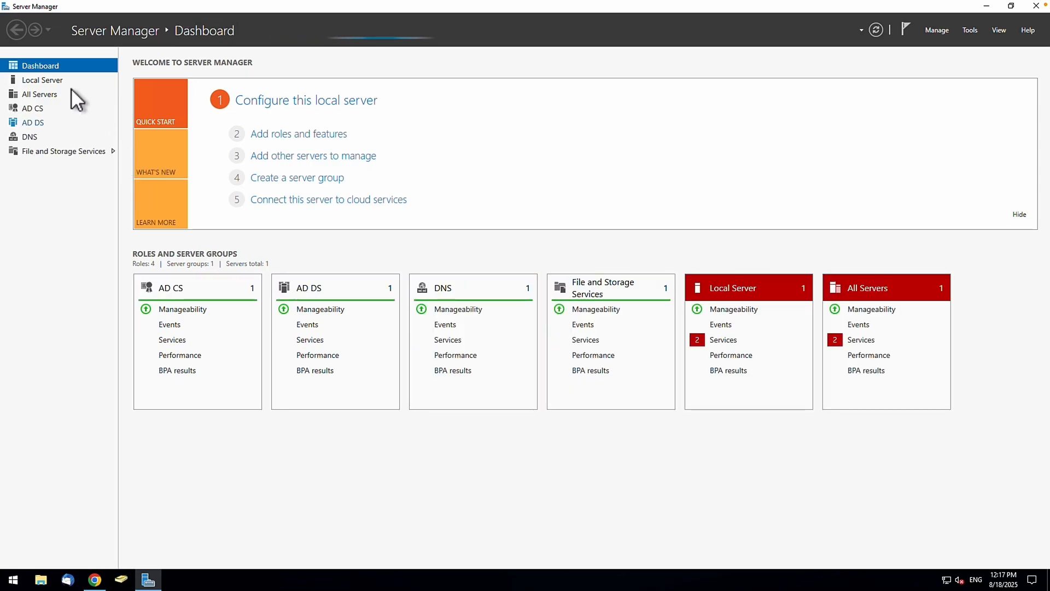
click(47, 81)
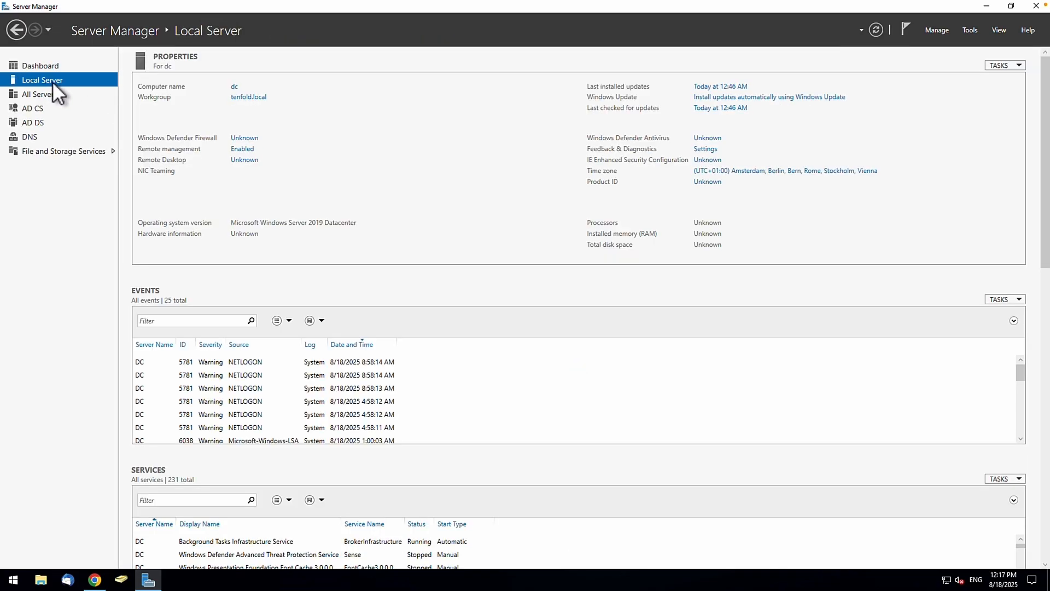
- Restore Server Manager to a smaller window near the middle of the desktop and launch Active Directory Users and Computers
double_click(426, 12)
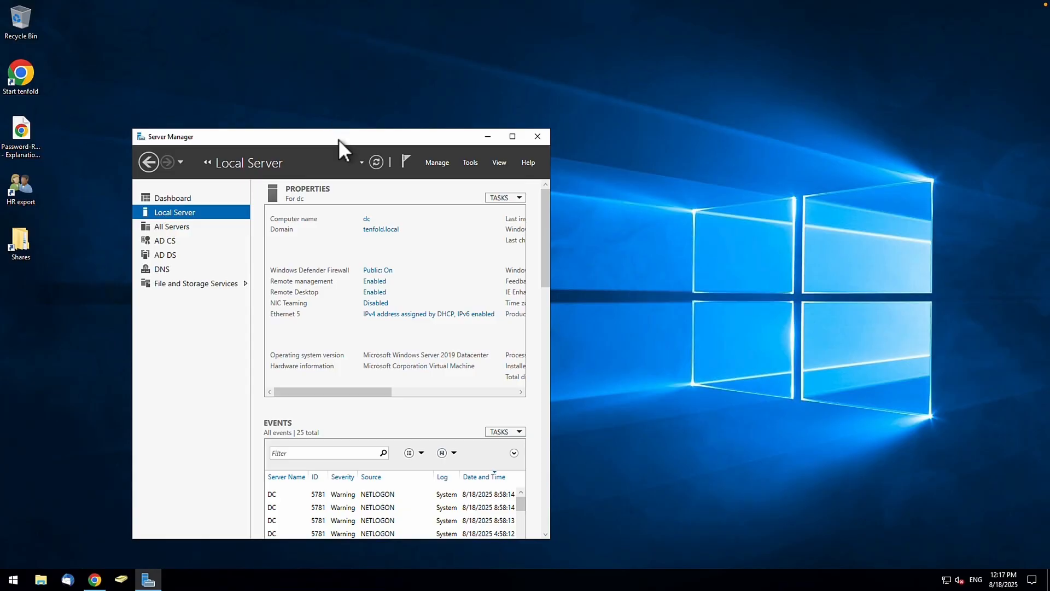
drag(339, 139, 505, 58)
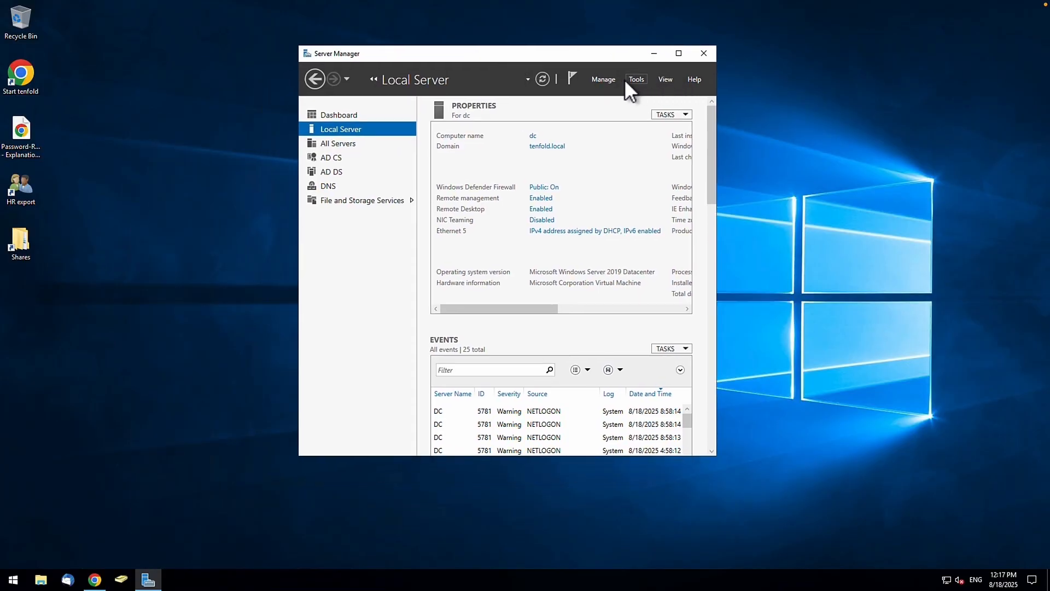
click(639, 78)
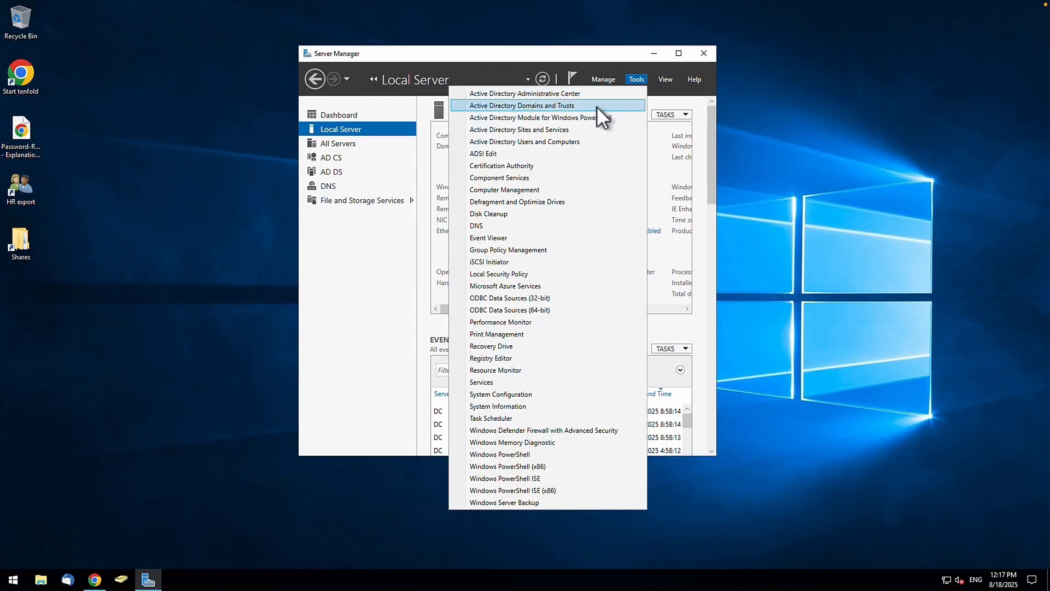
click(557, 142)
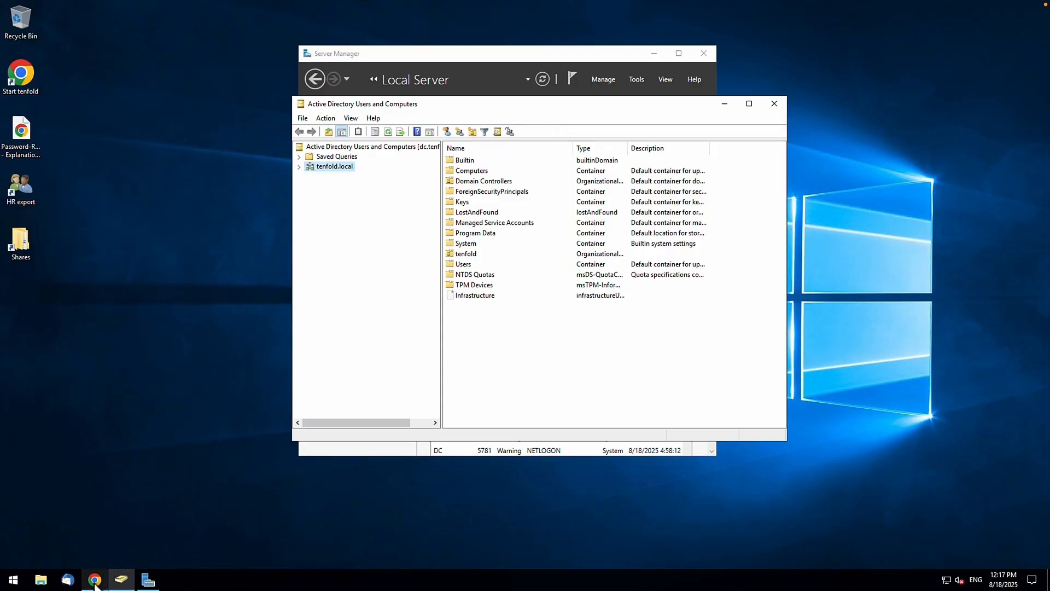
- Switch to tenfold in Chrome and review the functions under Persons, Resources, Privileges, Requests, Governance, Organization, Provisioning and Settings
mouse_move(95, 579)
click(95, 579)
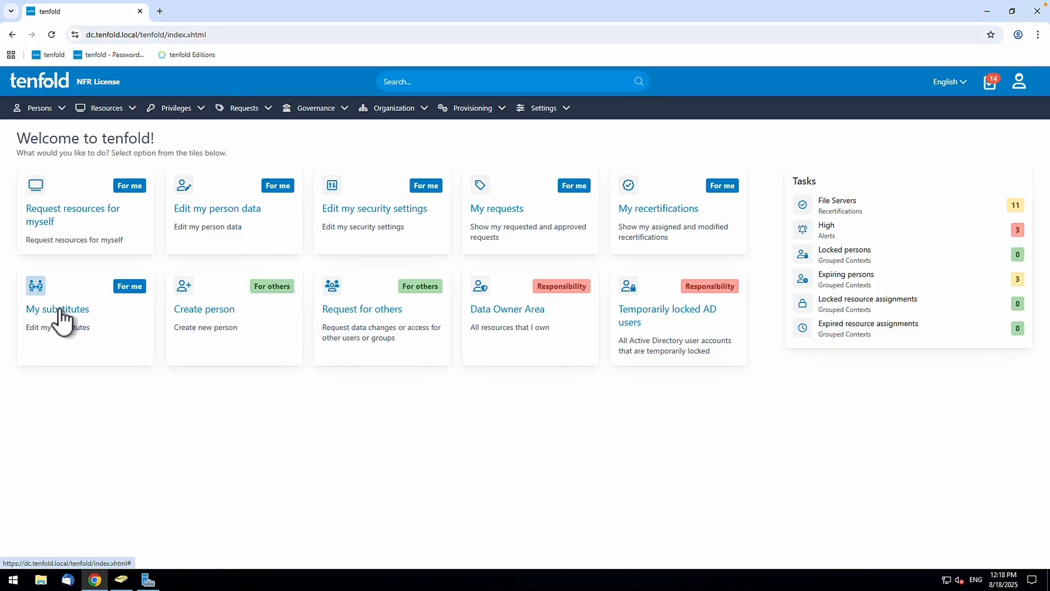
click(60, 113)
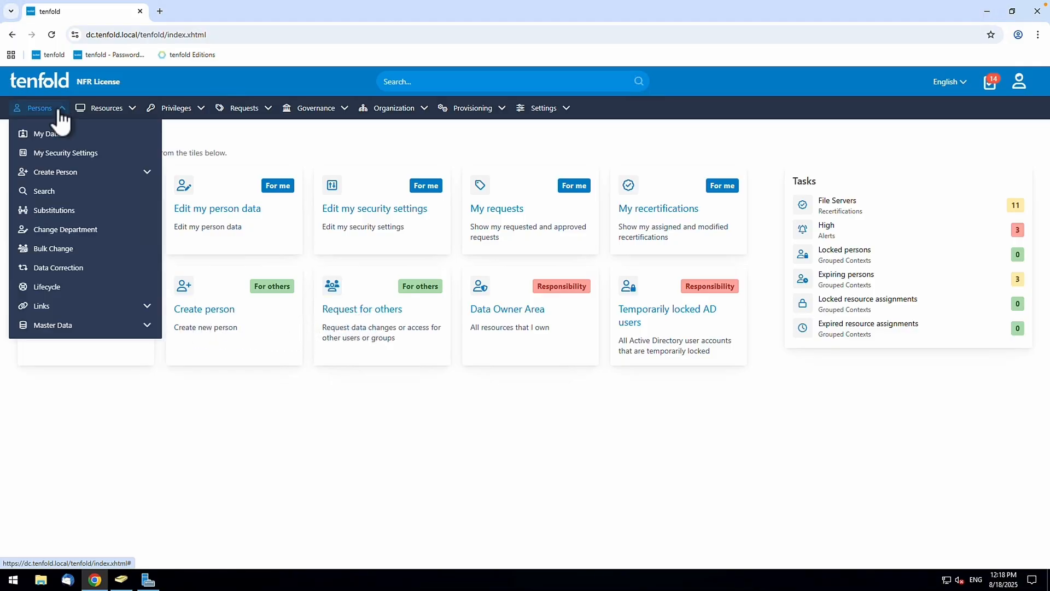
click(113, 109)
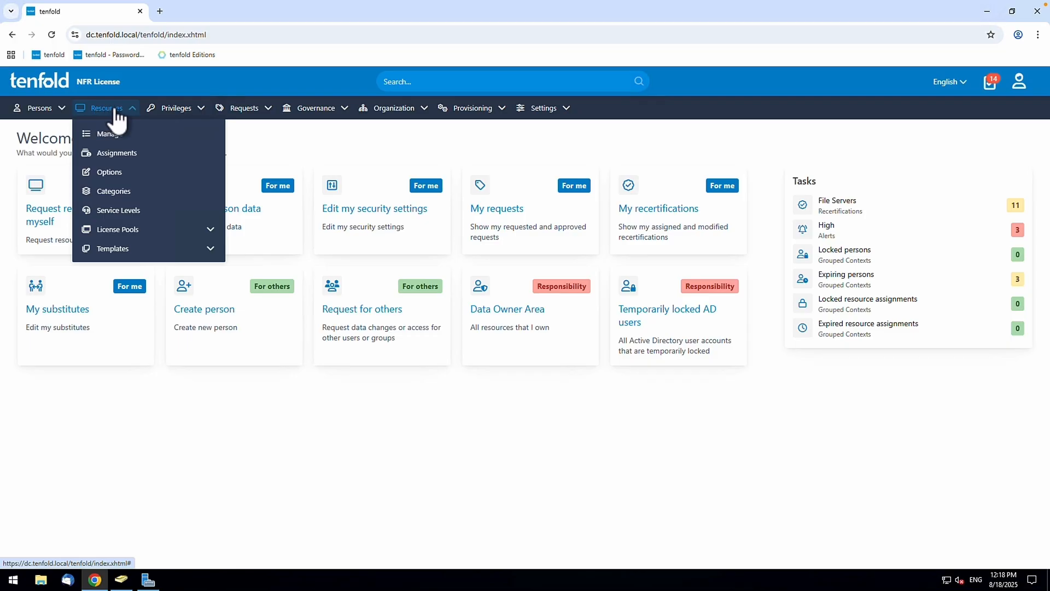
click(192, 111)
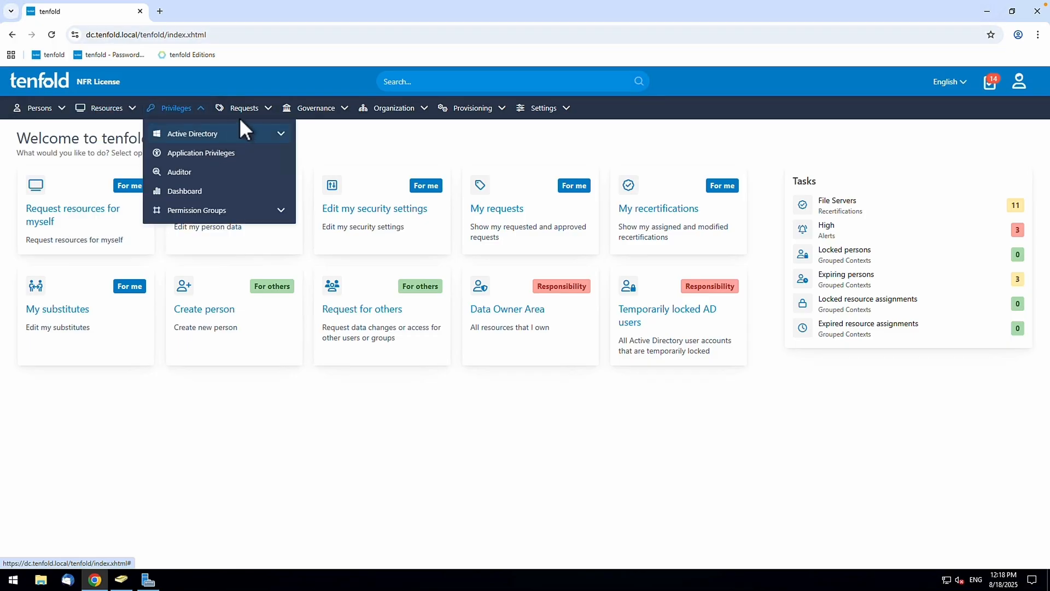
click(267, 107)
click(316, 109)
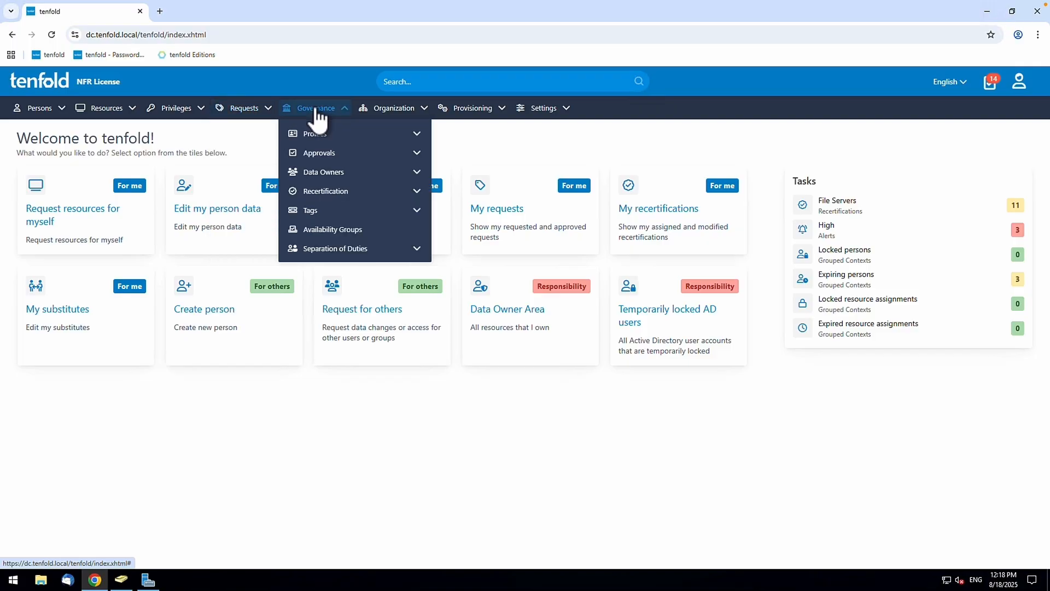
click(382, 109)
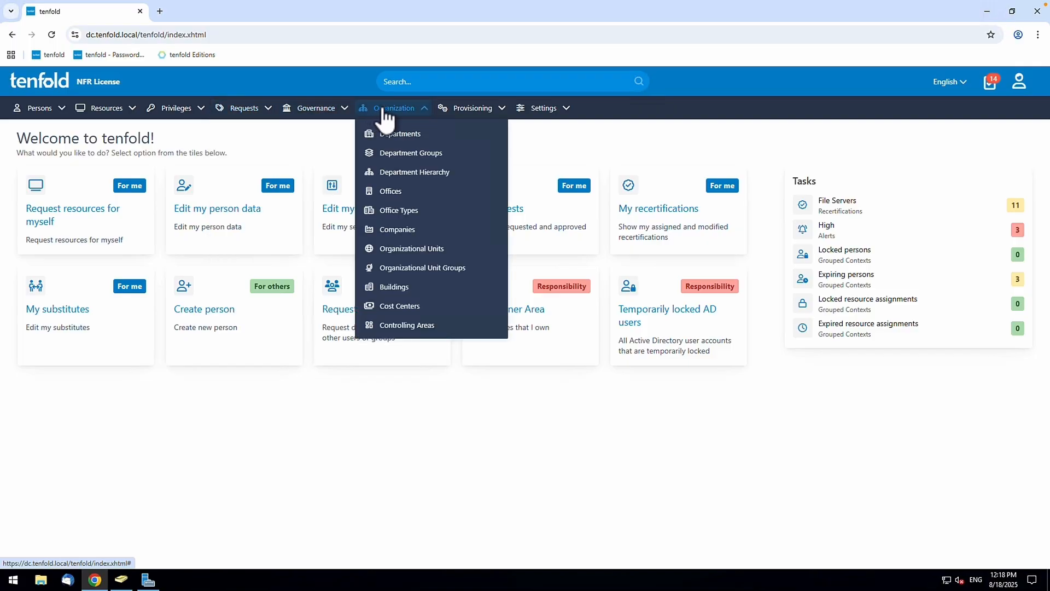
click(456, 109)
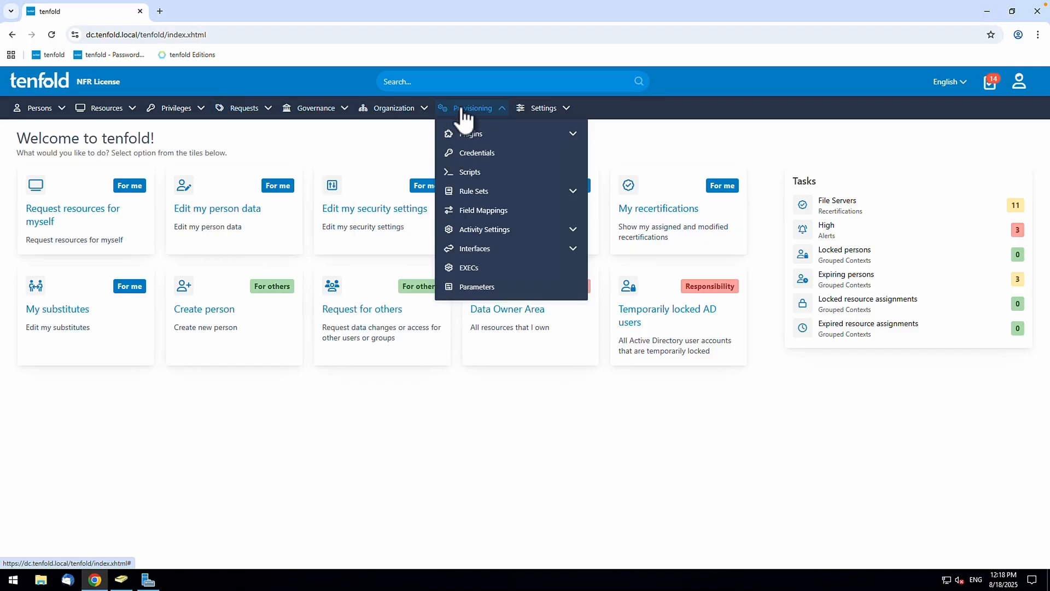
click(543, 110)
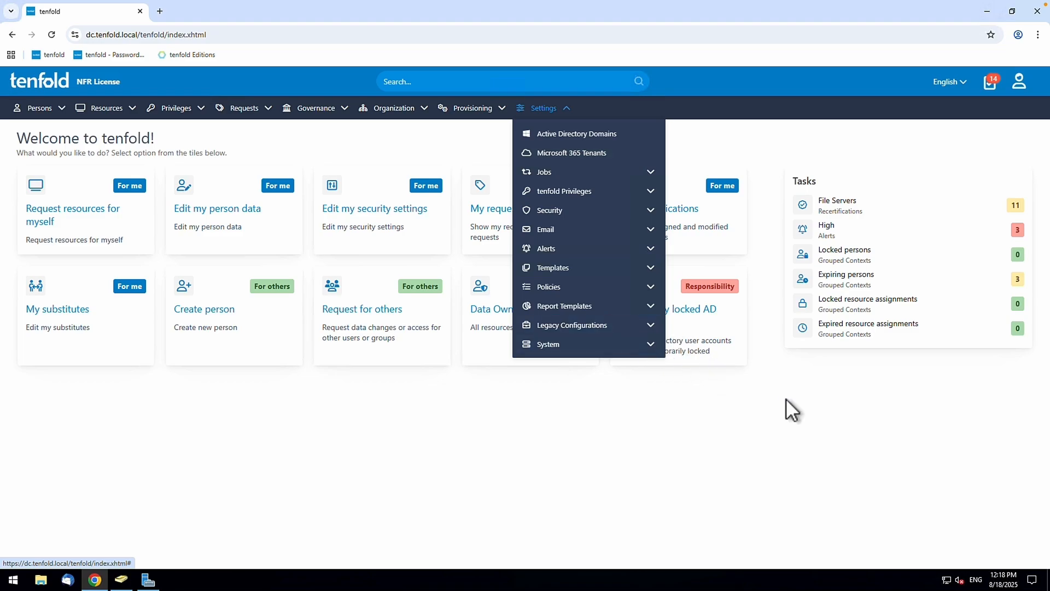
click(823, 404)
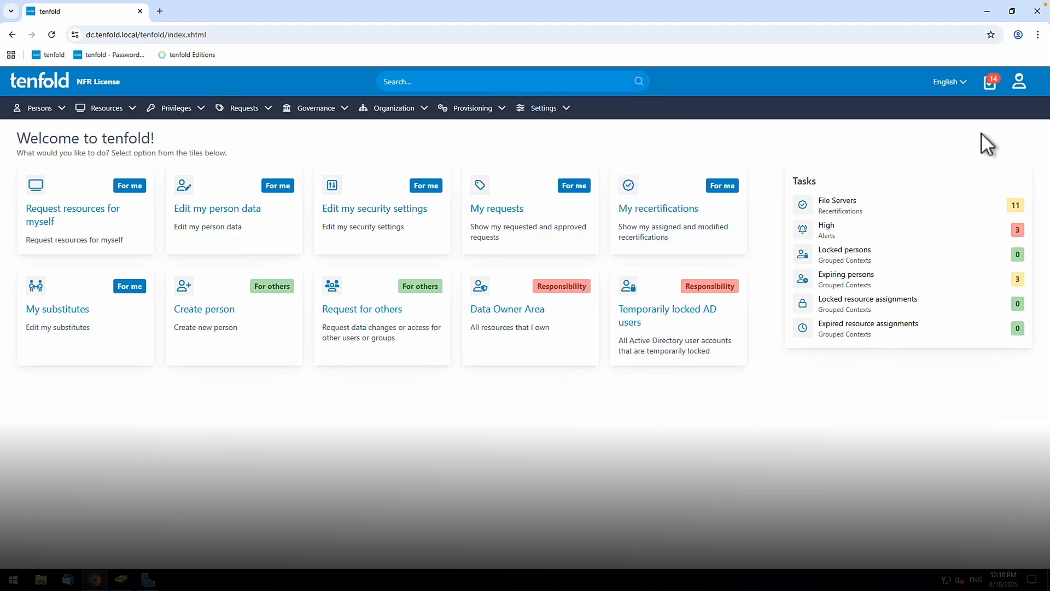
- Review the color, form design and menu layout choices in the account's My Settings, and leave without saving
click(1019, 86)
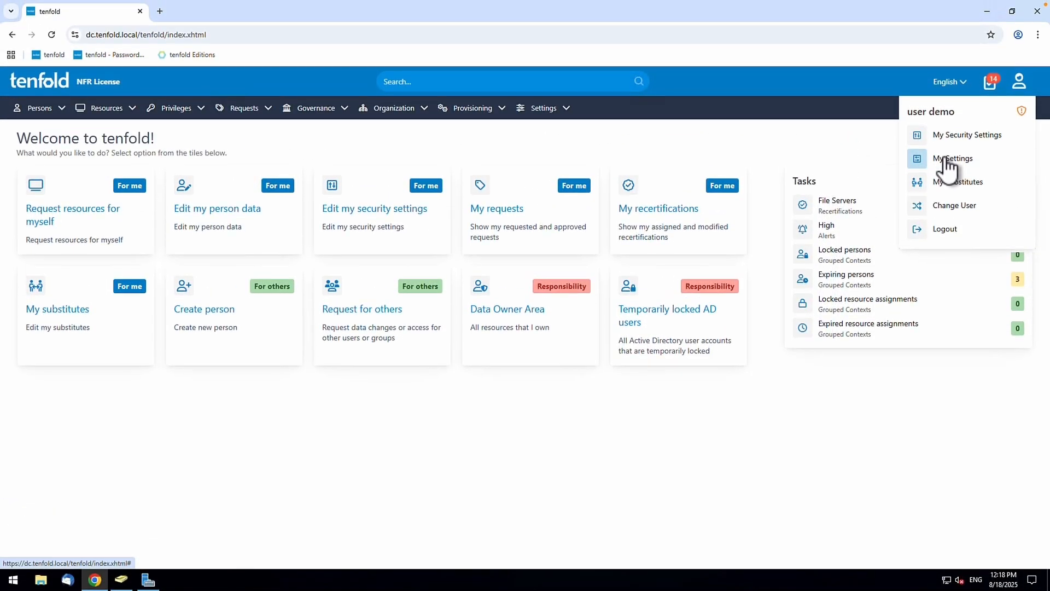
click(945, 158)
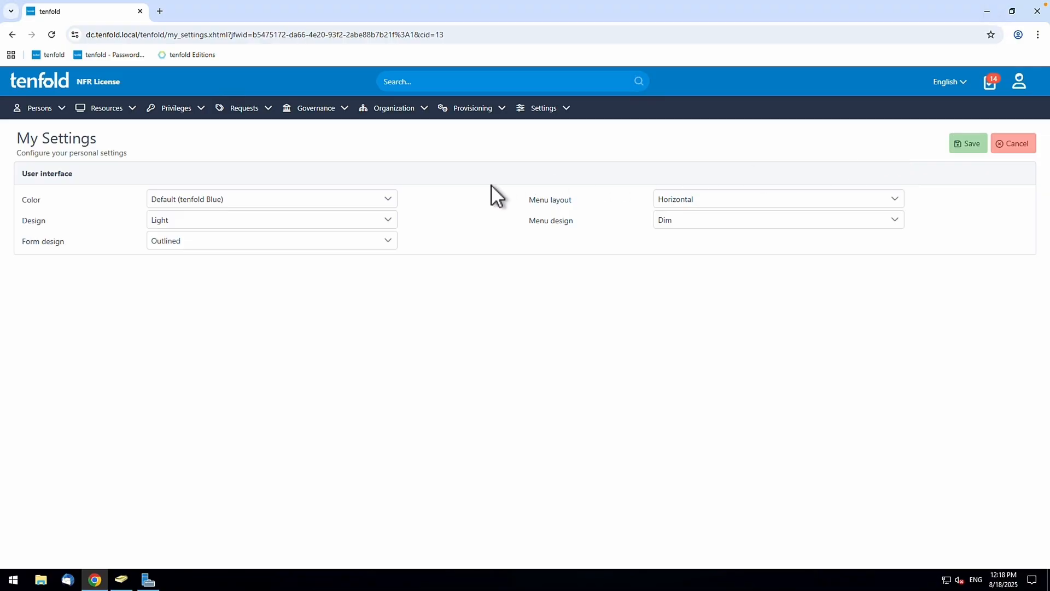
click(379, 213)
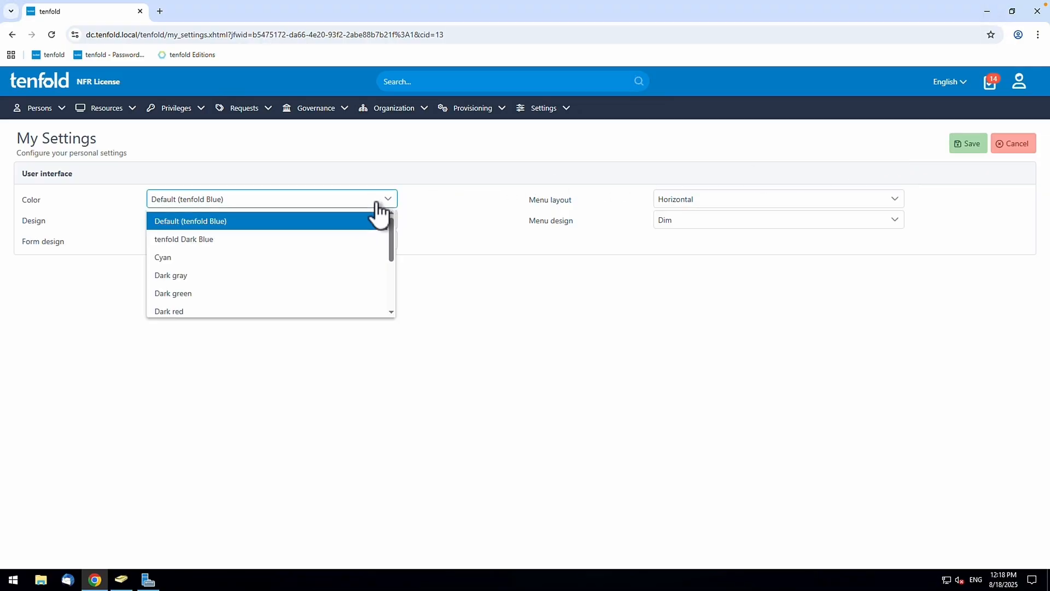
click(376, 204)
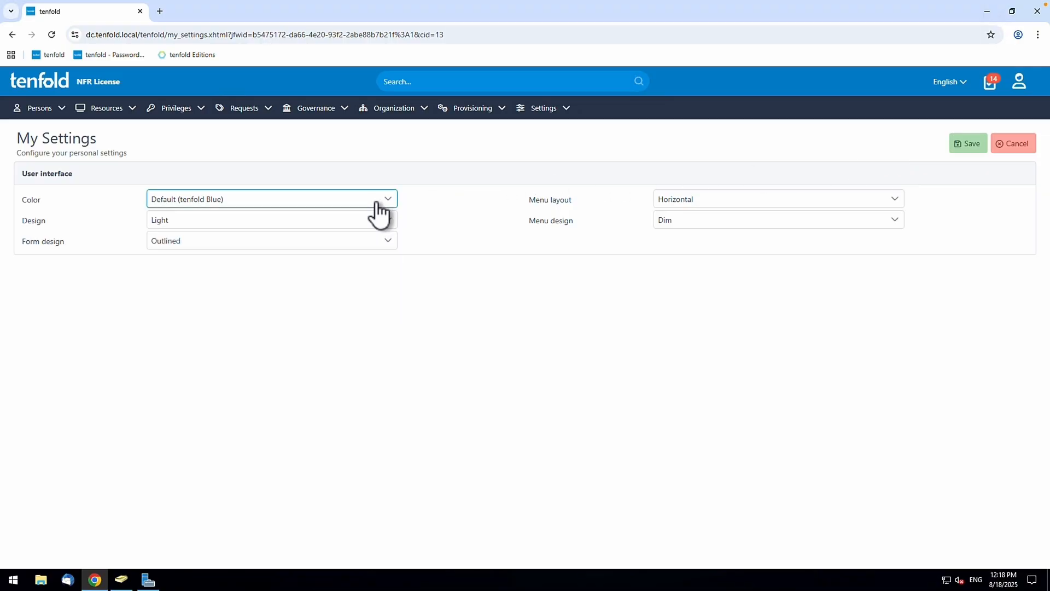
click(388, 249)
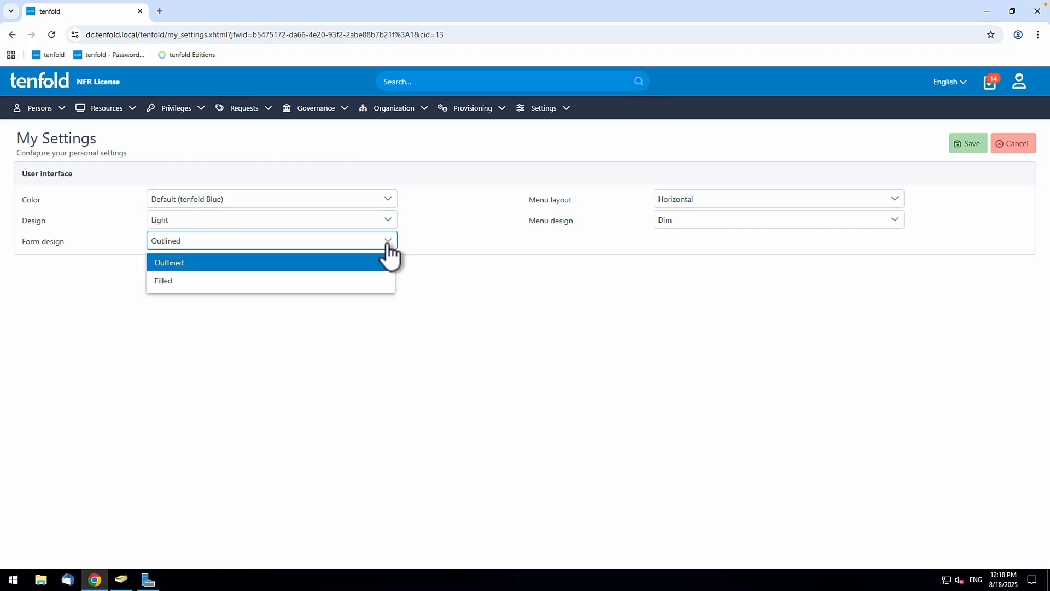
click(388, 244)
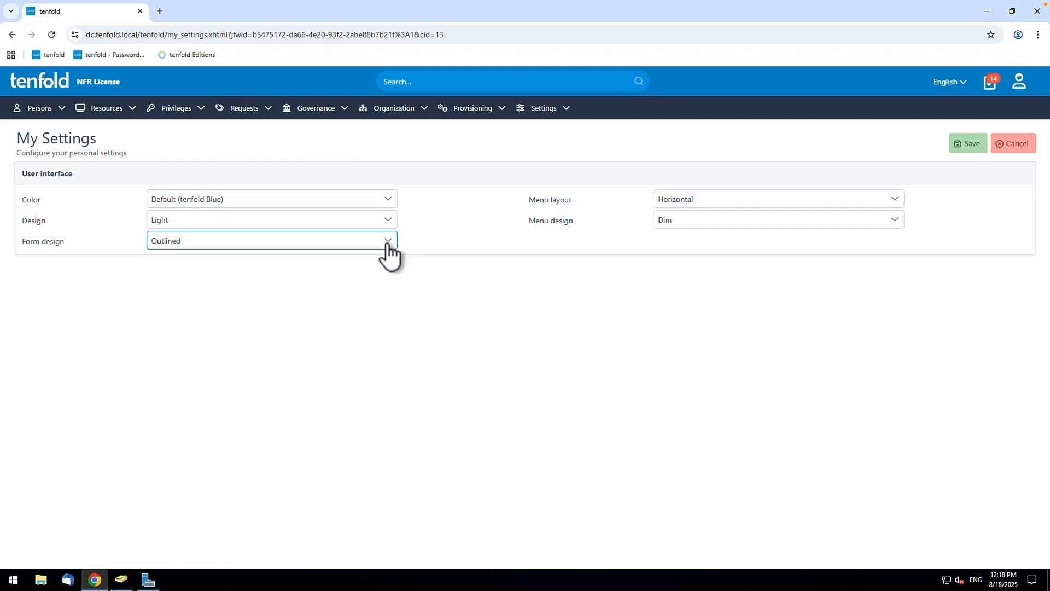
click(699, 205)
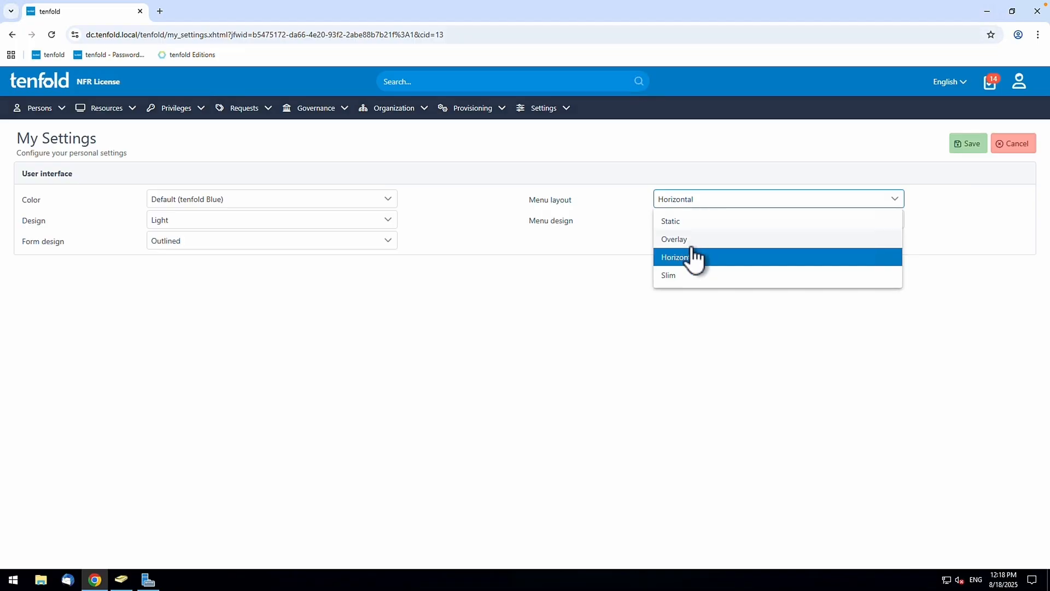
click(710, 133)
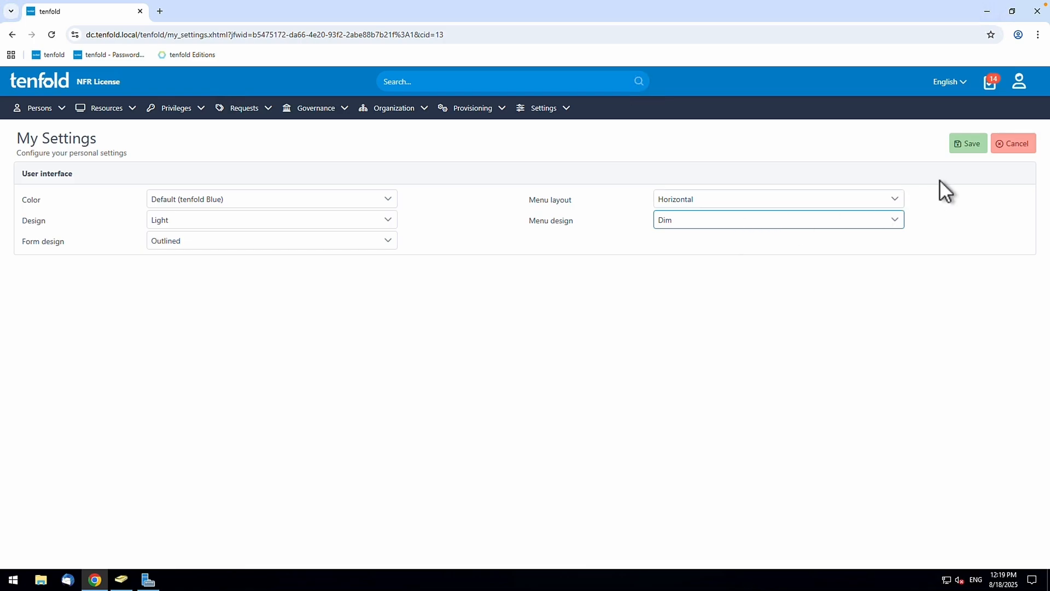
click(1010, 146)
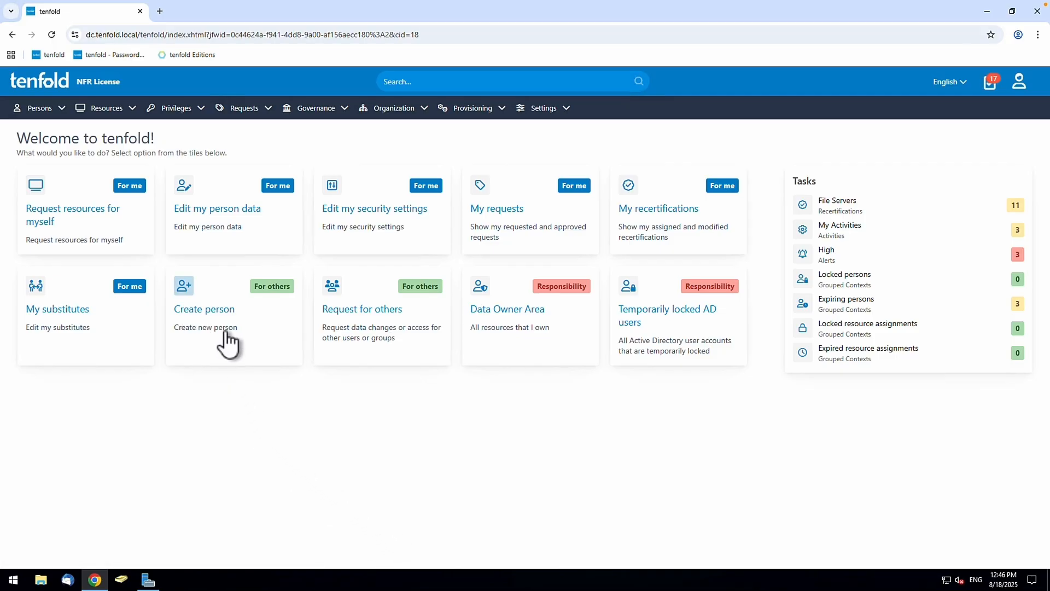
- Begin creating a person of type Employee, enter the first and last name, and check for existing records
click(227, 336)
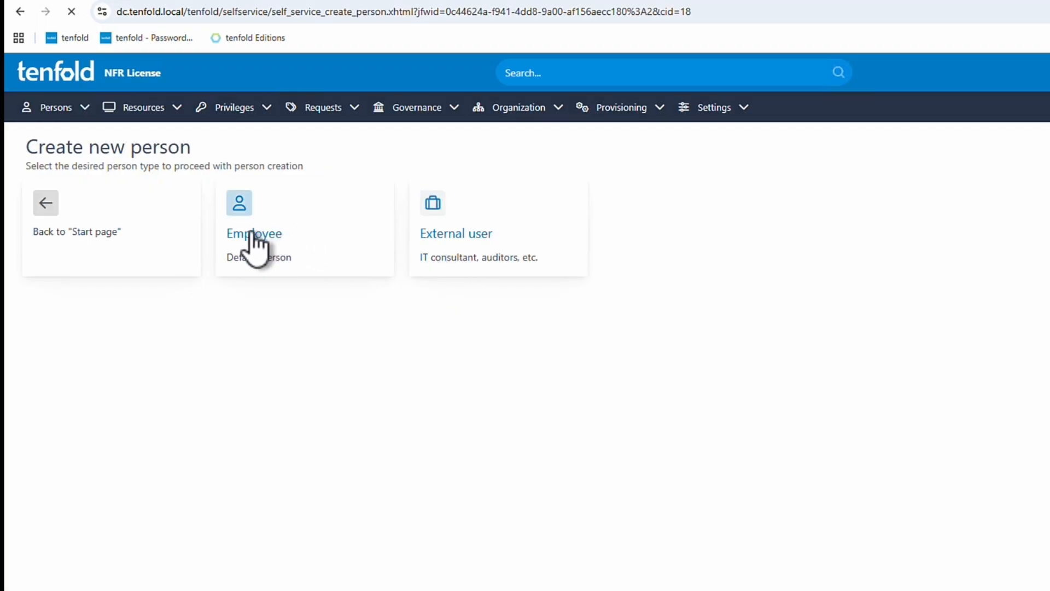
click(237, 252)
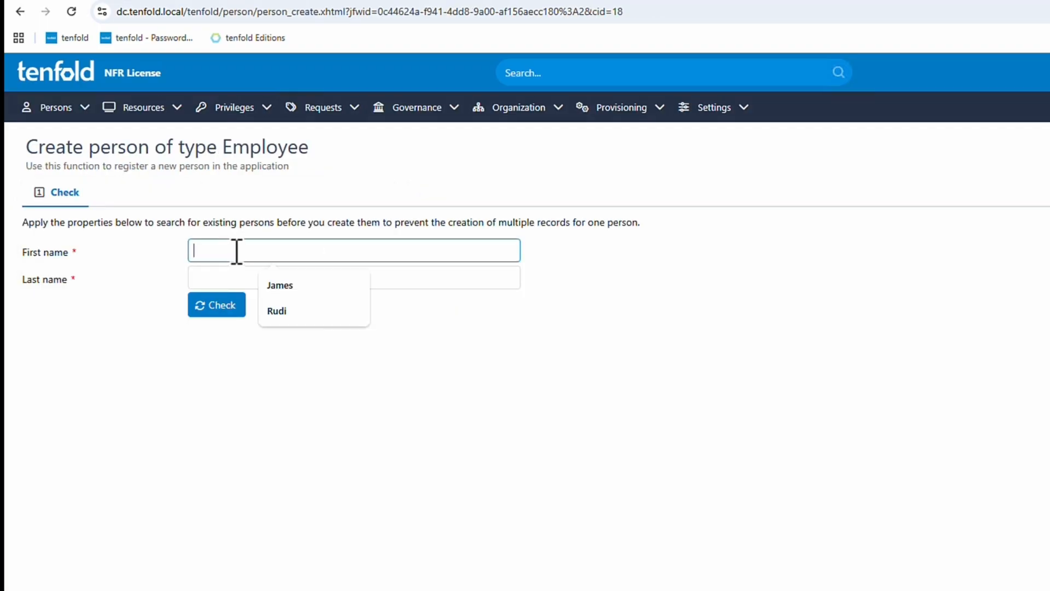
text(Jean Lu)
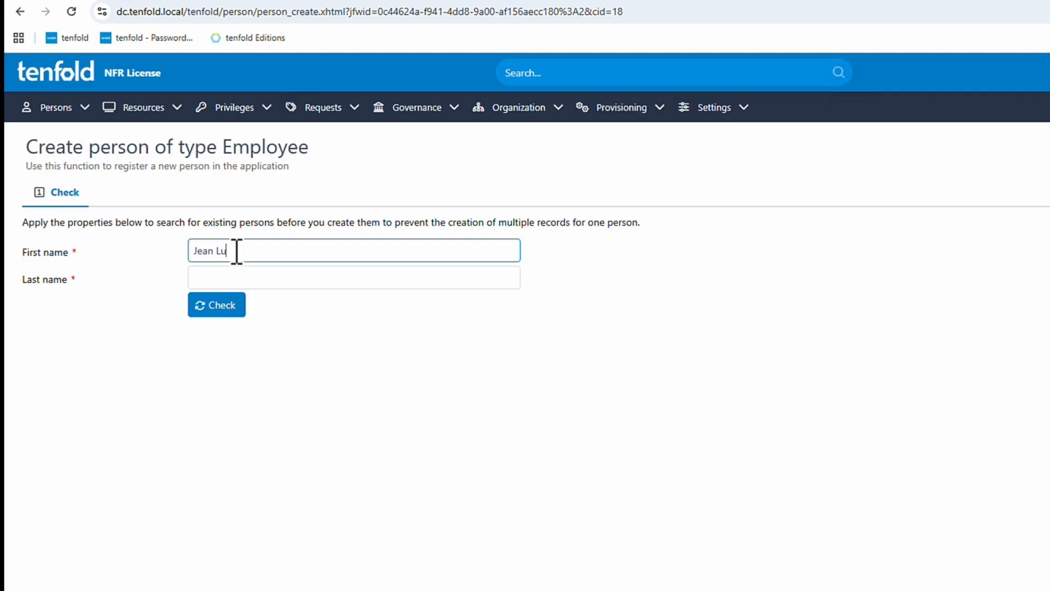
text(c)
key(Tab)
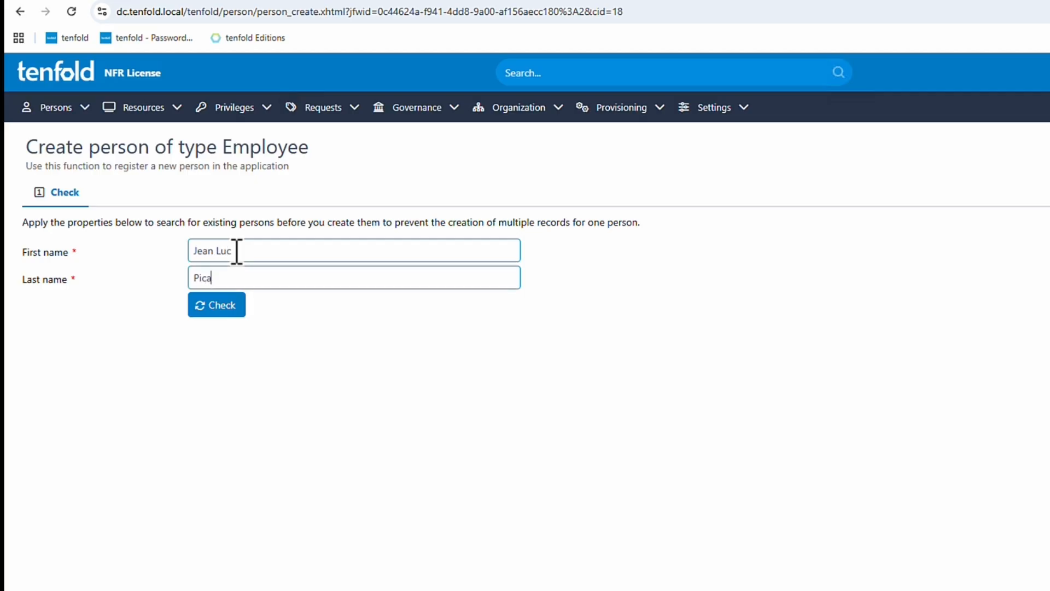
click(209, 309)
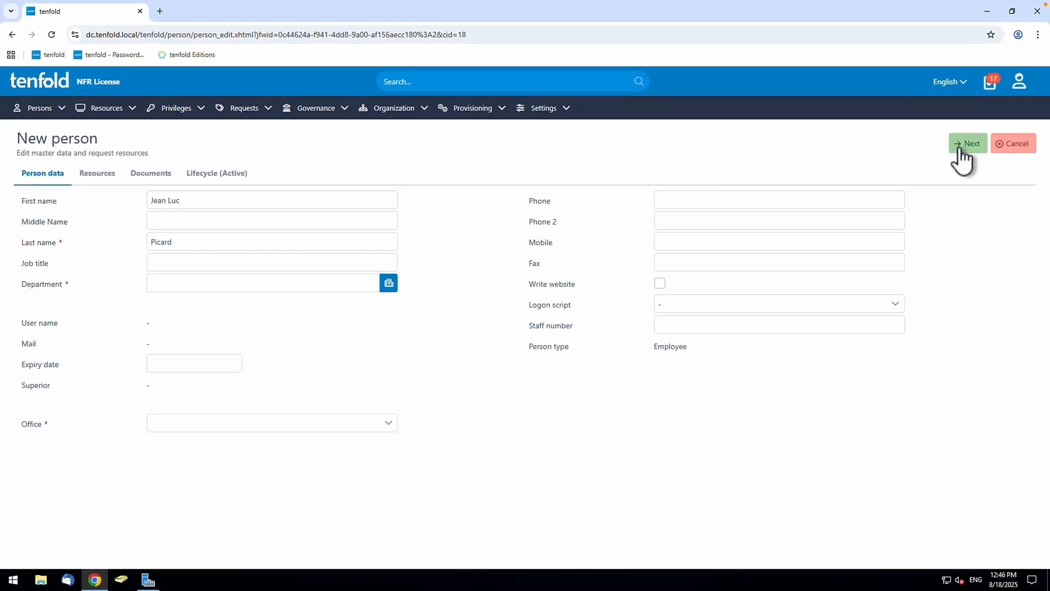
- Set the new person's job title to Sales Manager and the department to Sales
click(165, 261)
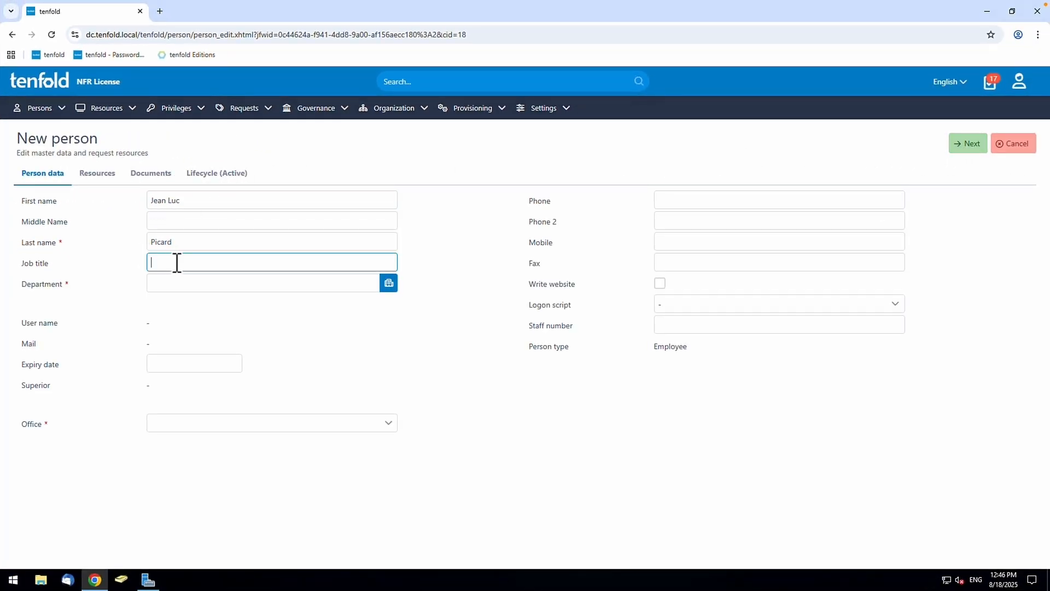
text(Sales Manager)
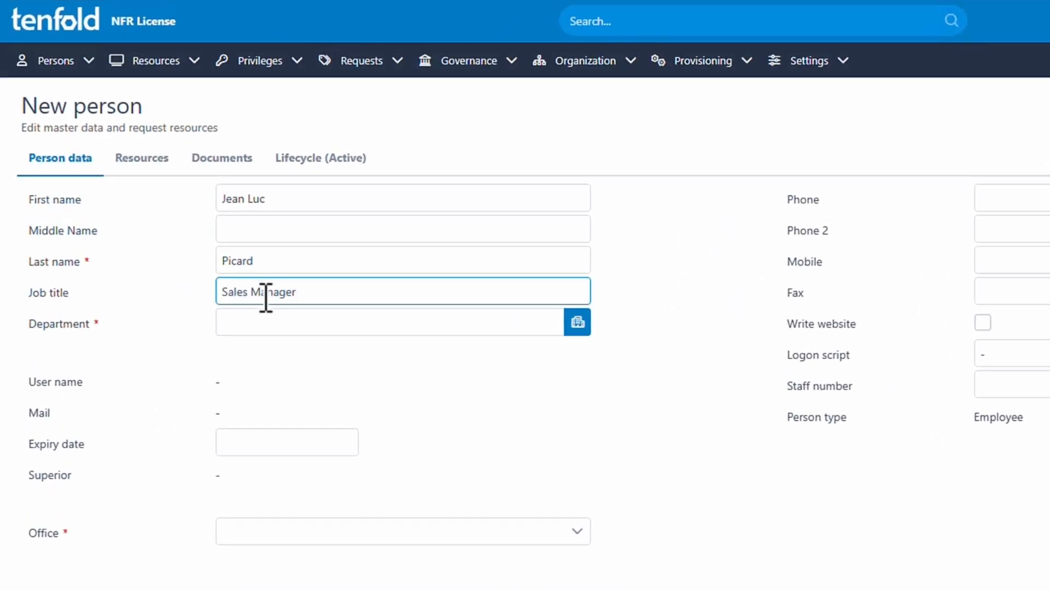
click(274, 327)
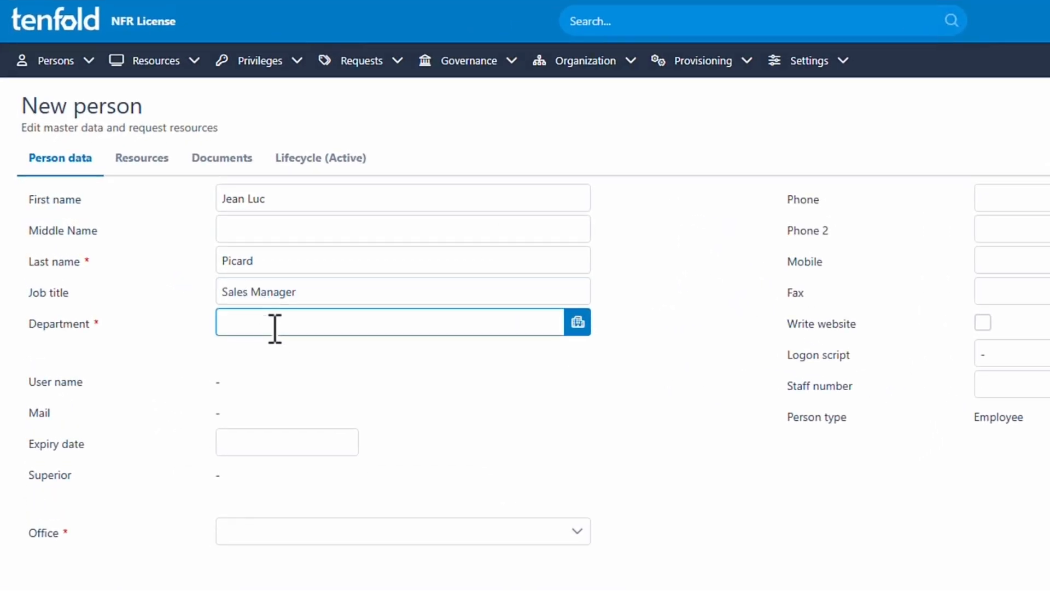
click(577, 322)
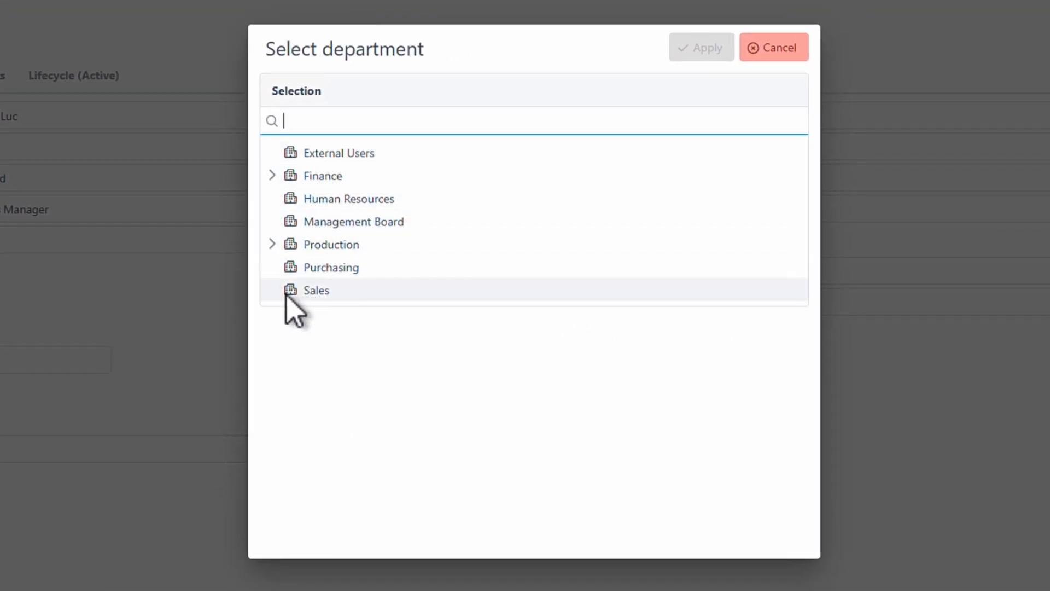
click(319, 289)
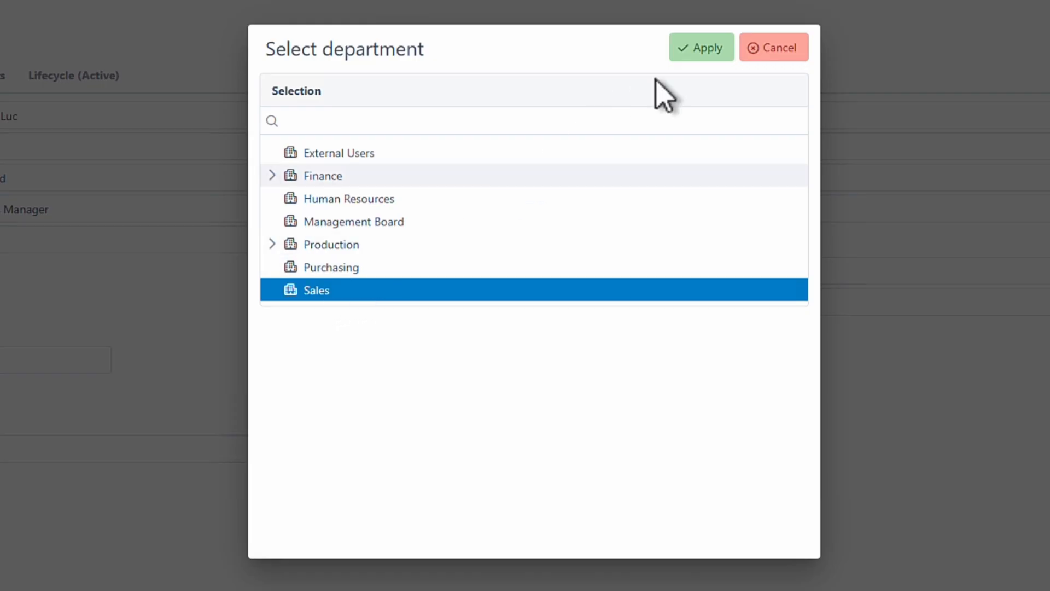
click(699, 49)
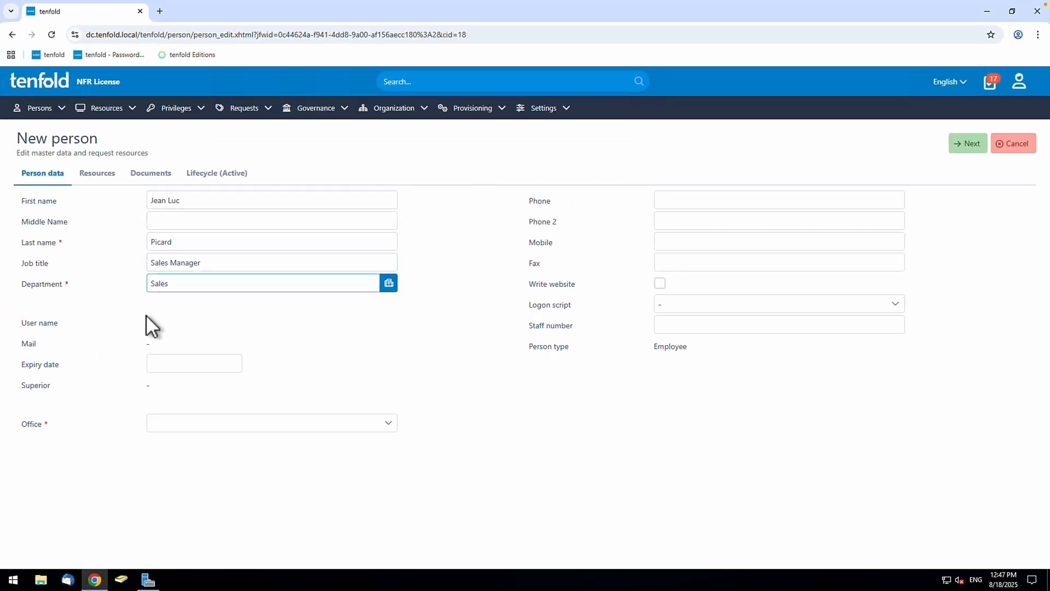
- Leave the expiry date empty, set the office to Toronto, and save the new person with the resources requested by profile assignments
click(233, 363)
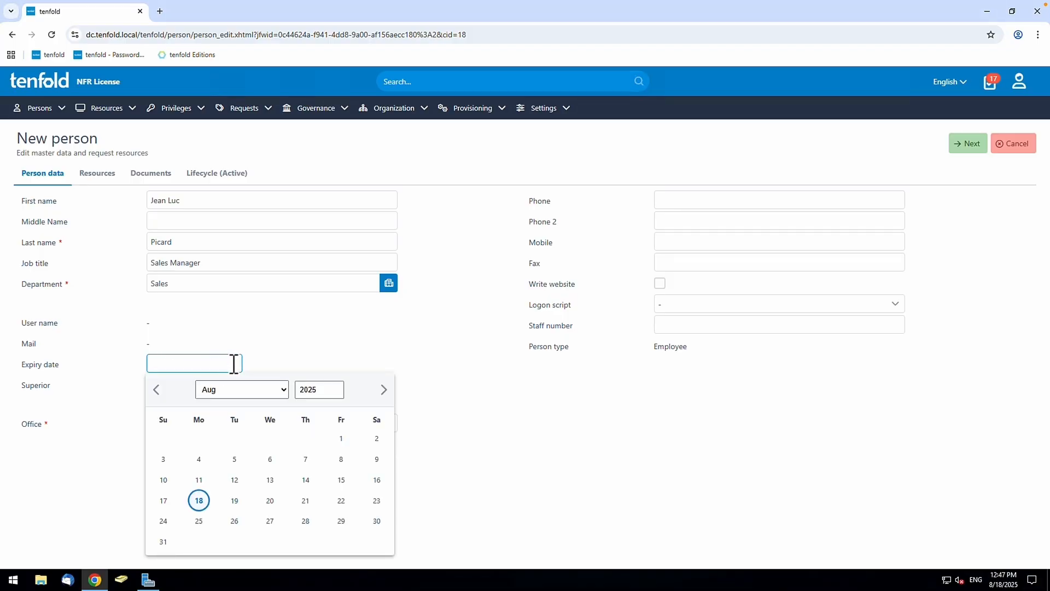
click(263, 346)
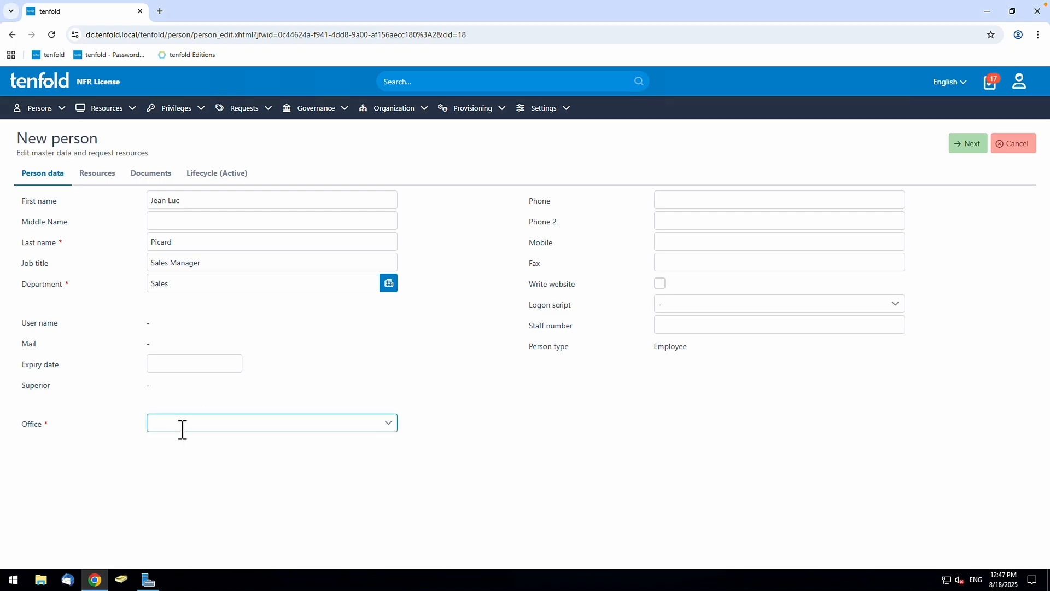
click(390, 422)
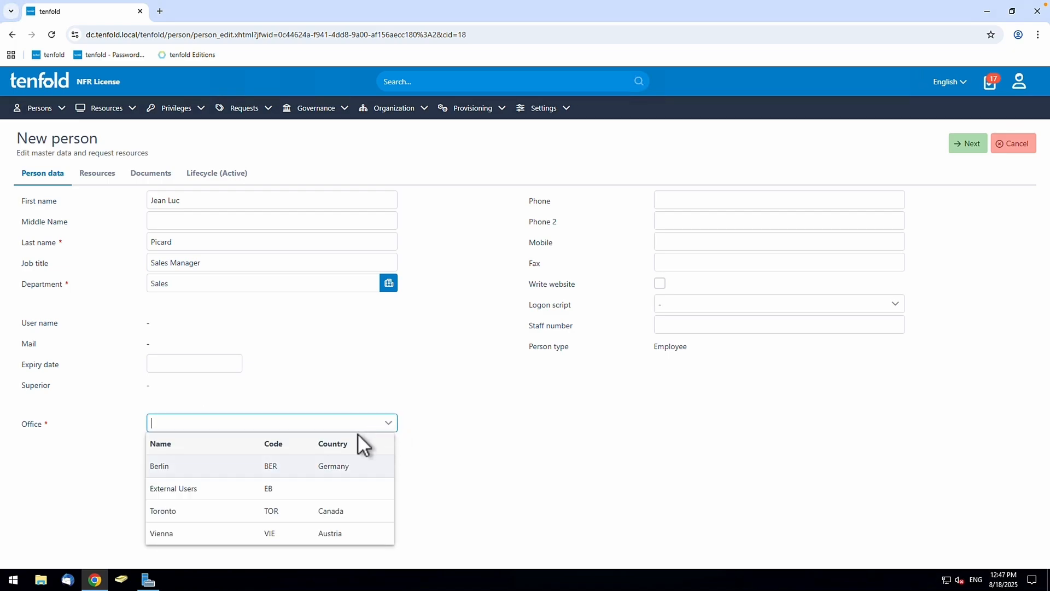
click(166, 514)
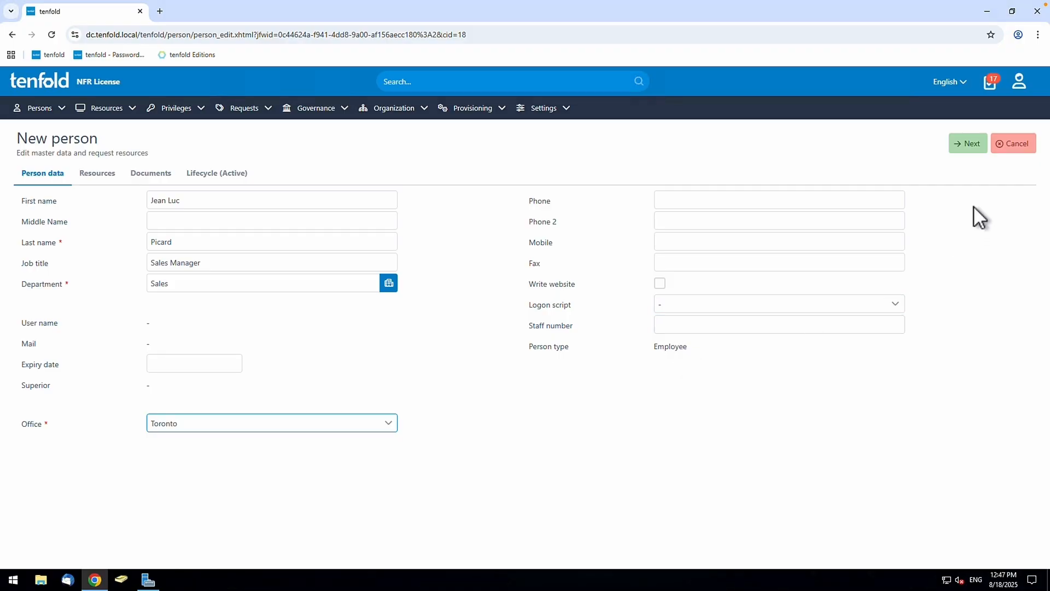
click(962, 147)
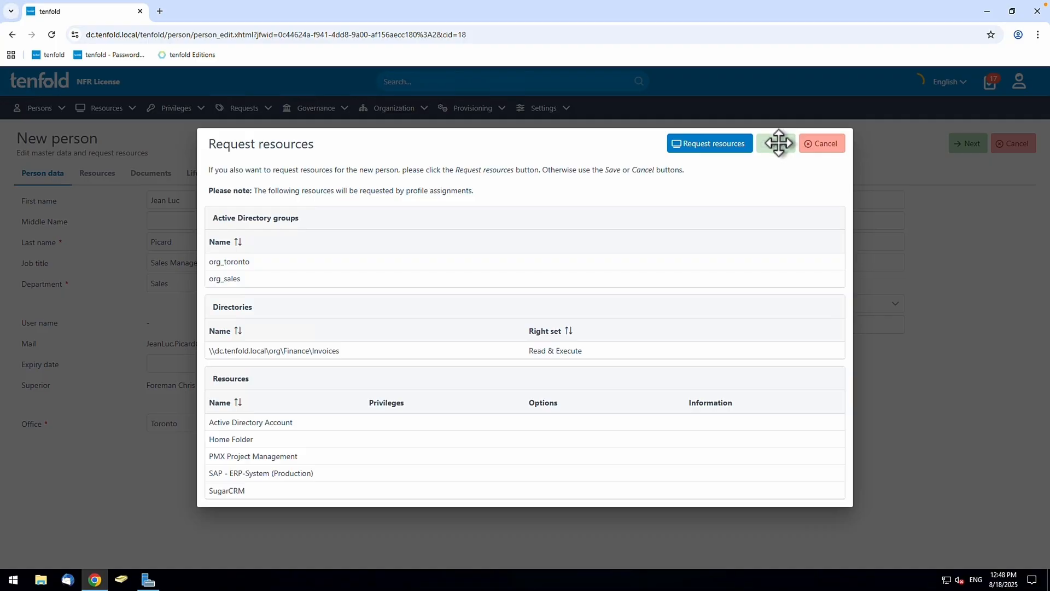
click(779, 144)
click(719, 144)
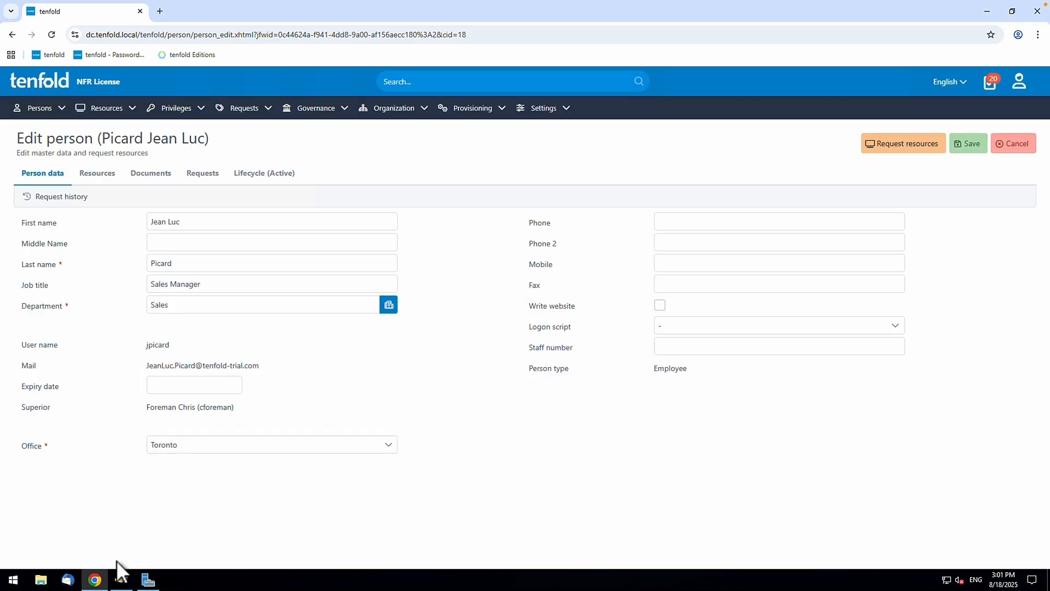
- Switch to Active Directory Users and Computers and open the new employee's account properties in the Toronto unit under tenfold Users
click(121, 579)
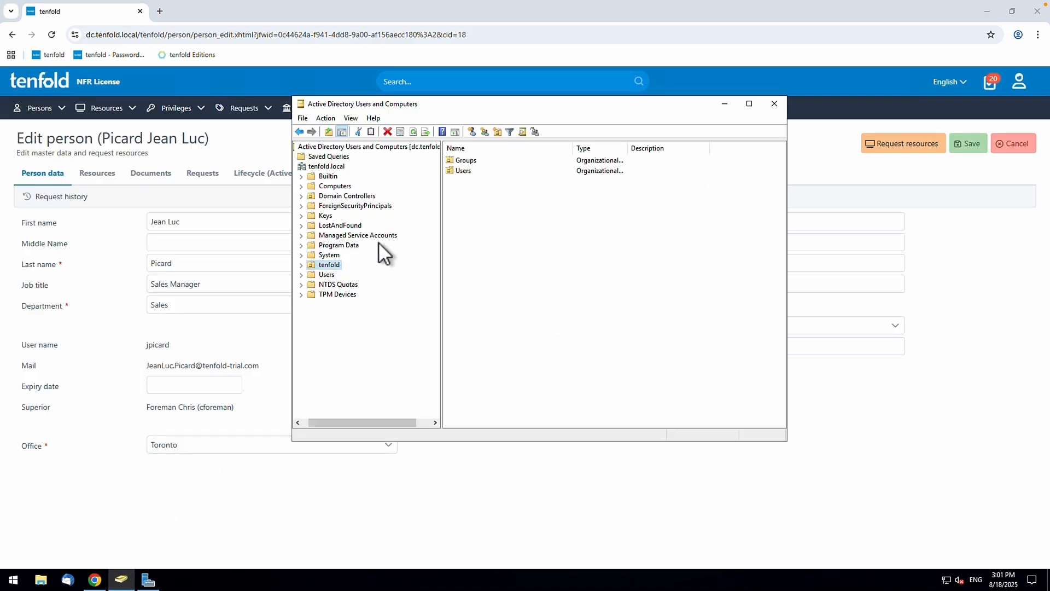
click(300, 265)
click(312, 284)
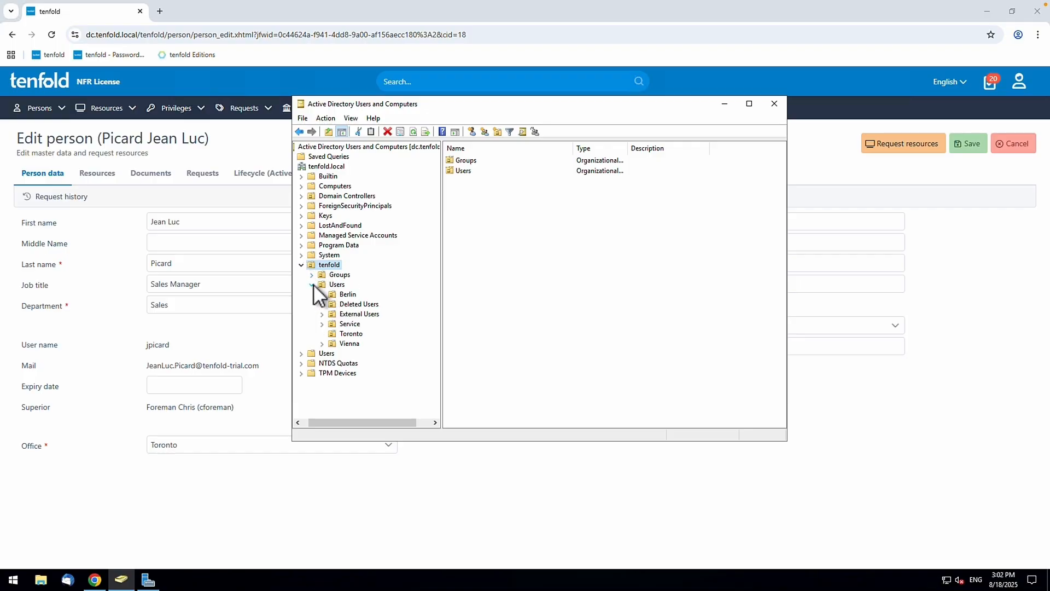
click(346, 334)
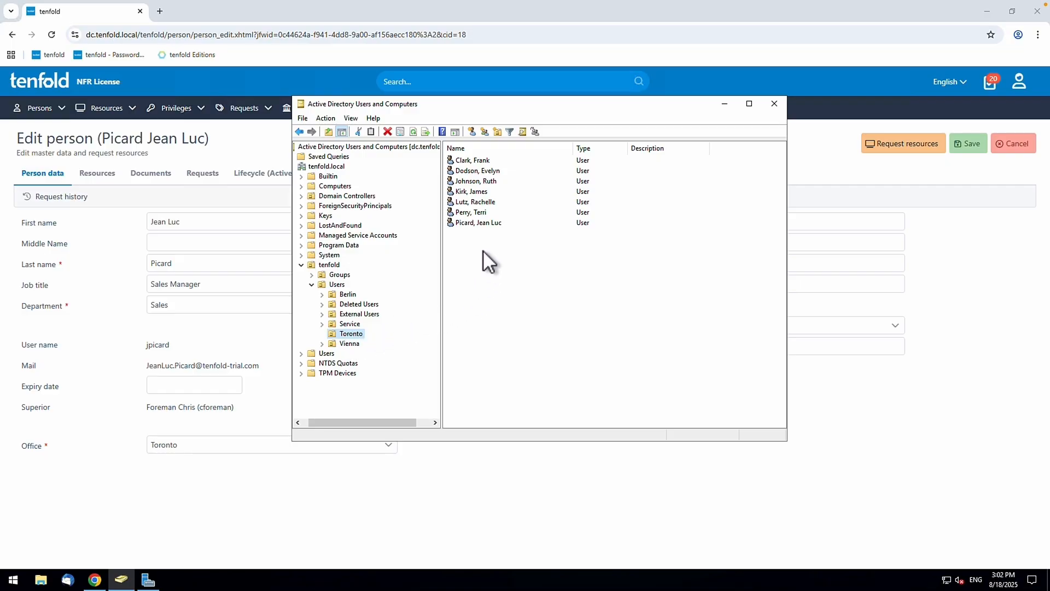
click(477, 223)
double_click(477, 223)
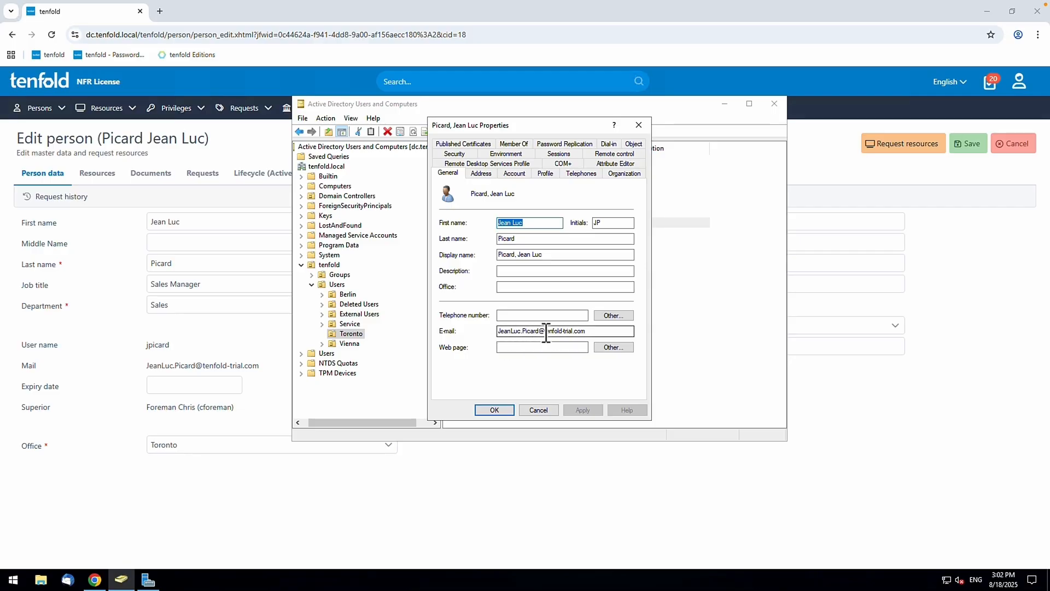
- Check the account's e-mail, logon name, home folder and group memberships, and close its properties
drag(596, 333, 491, 335)
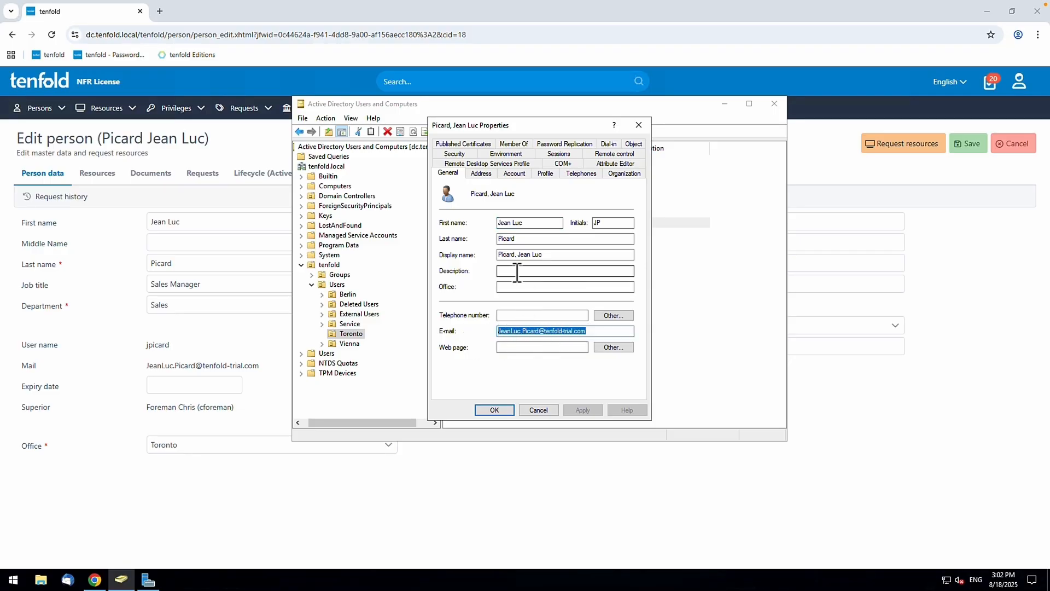
click(520, 174)
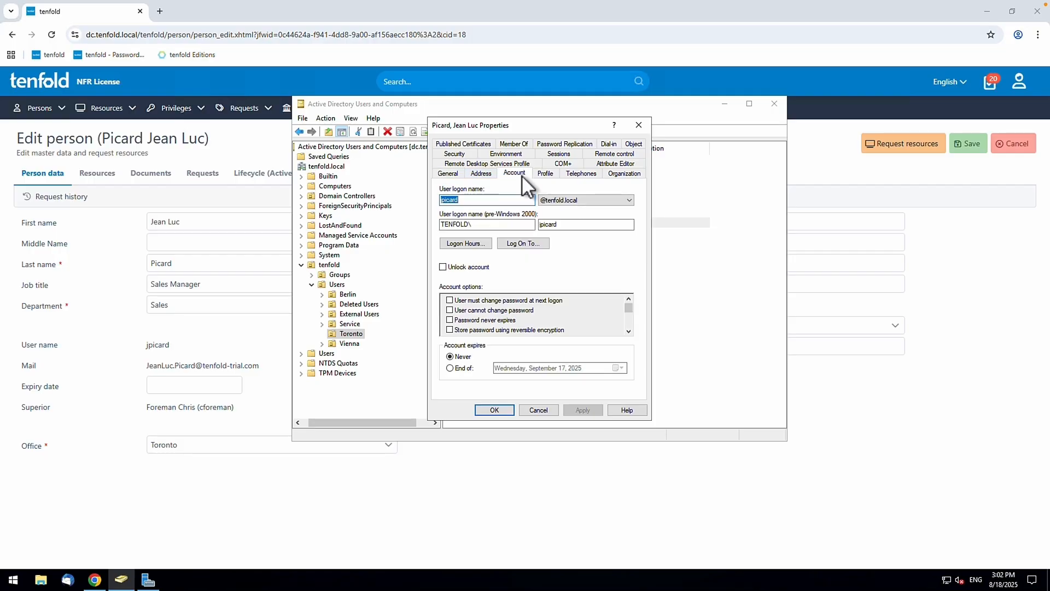
click(545, 173)
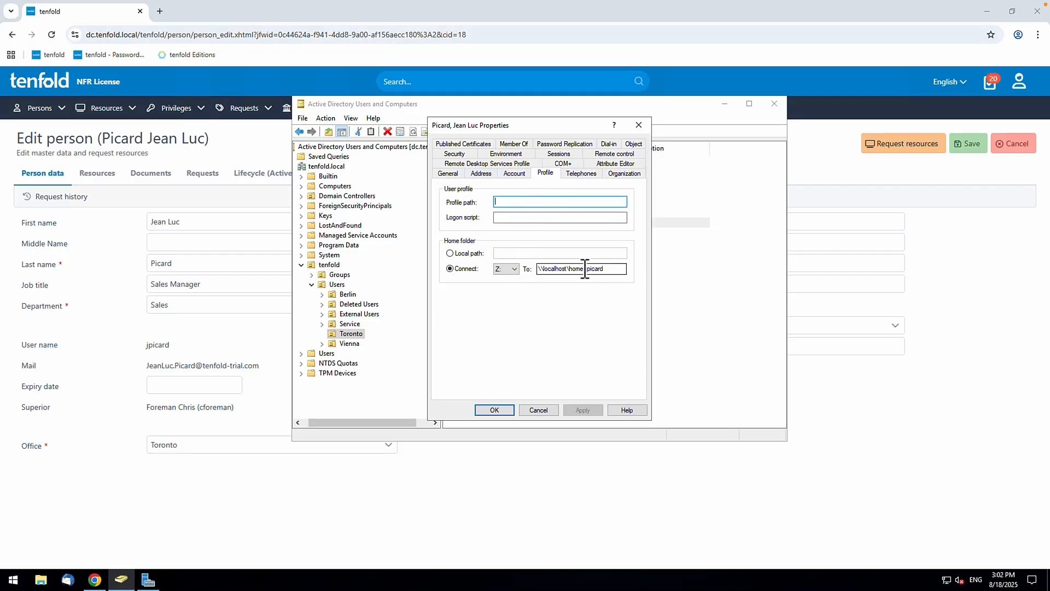
click(511, 144)
click(461, 223)
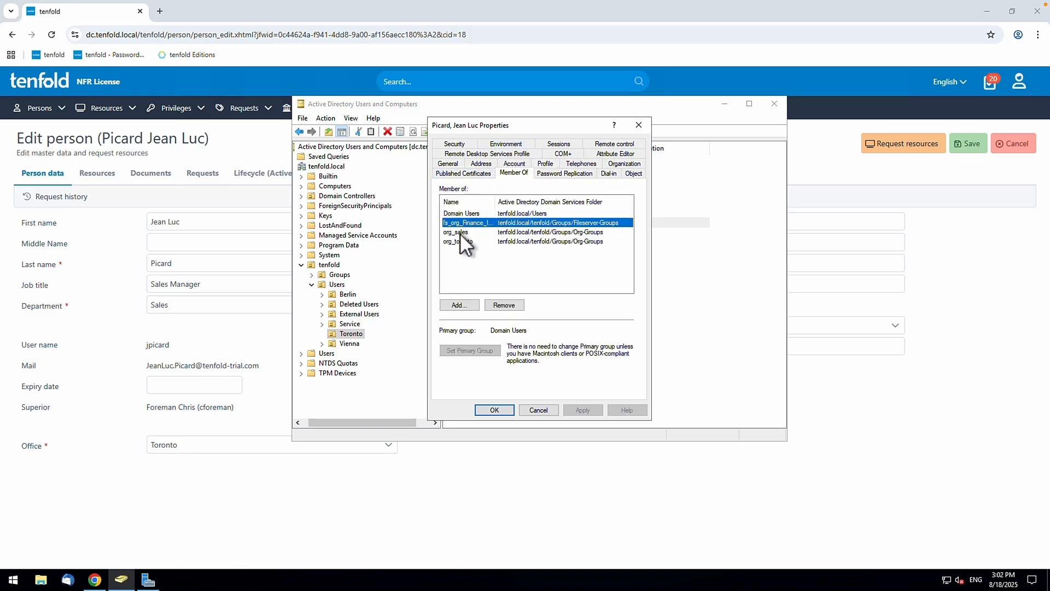
click(459, 232)
click(465, 243)
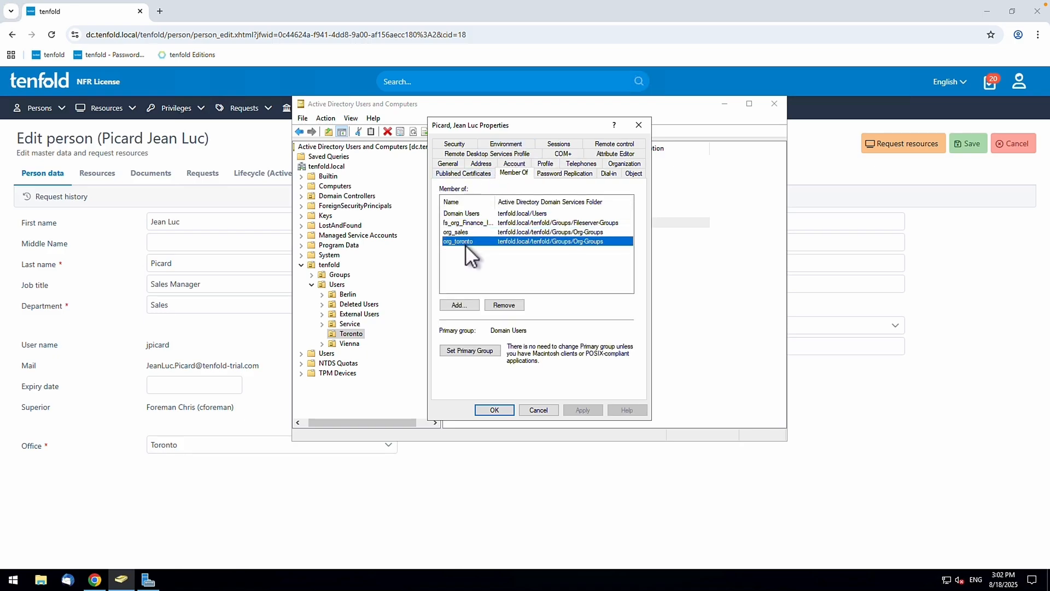
click(485, 410)
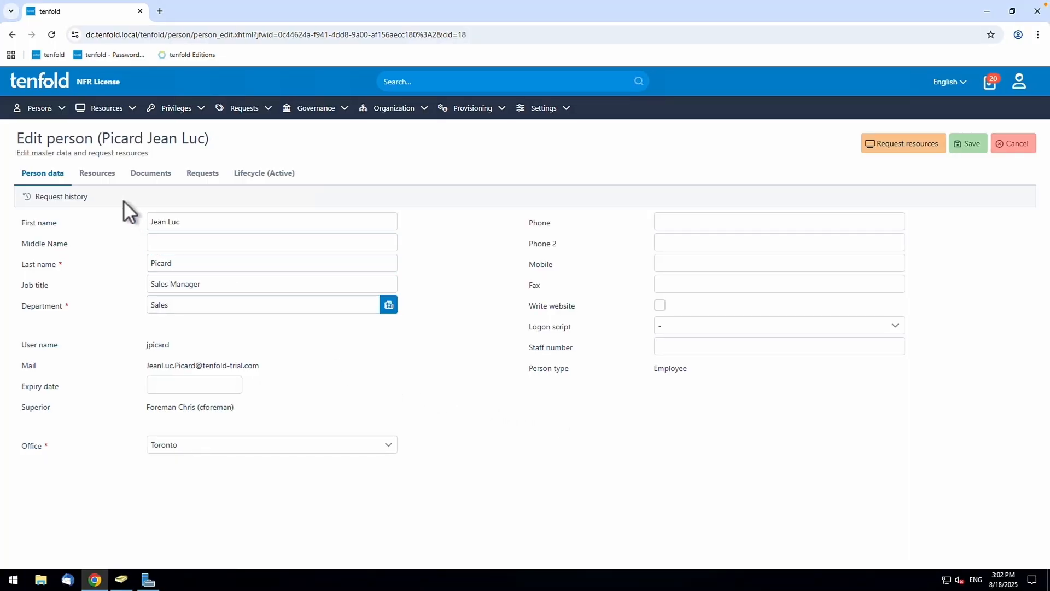
- Return to tenfold and review the employee's resource assignments and the available Hardware resources
click(101, 181)
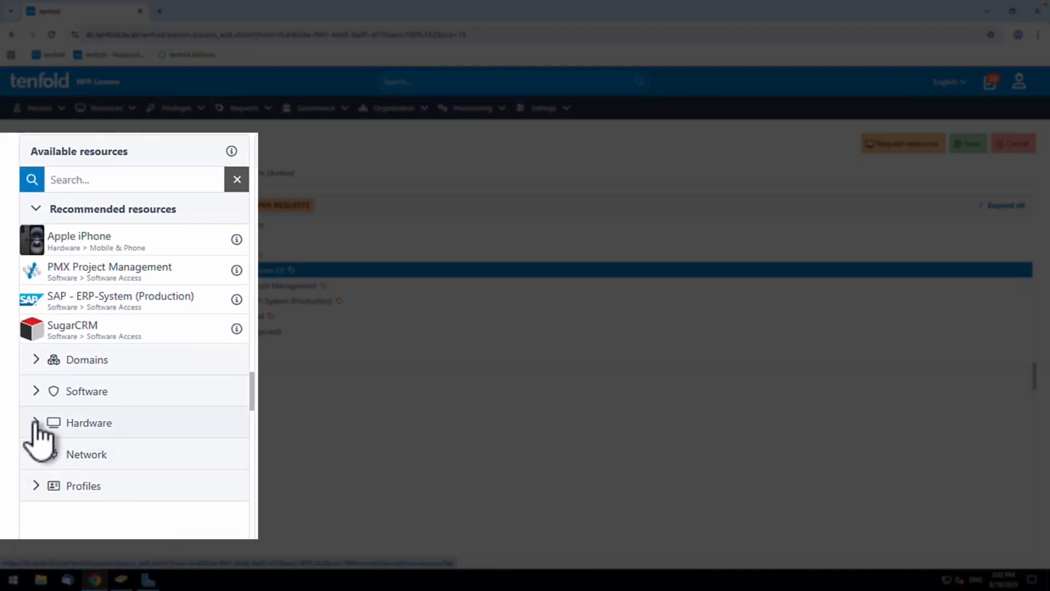
click(41, 421)
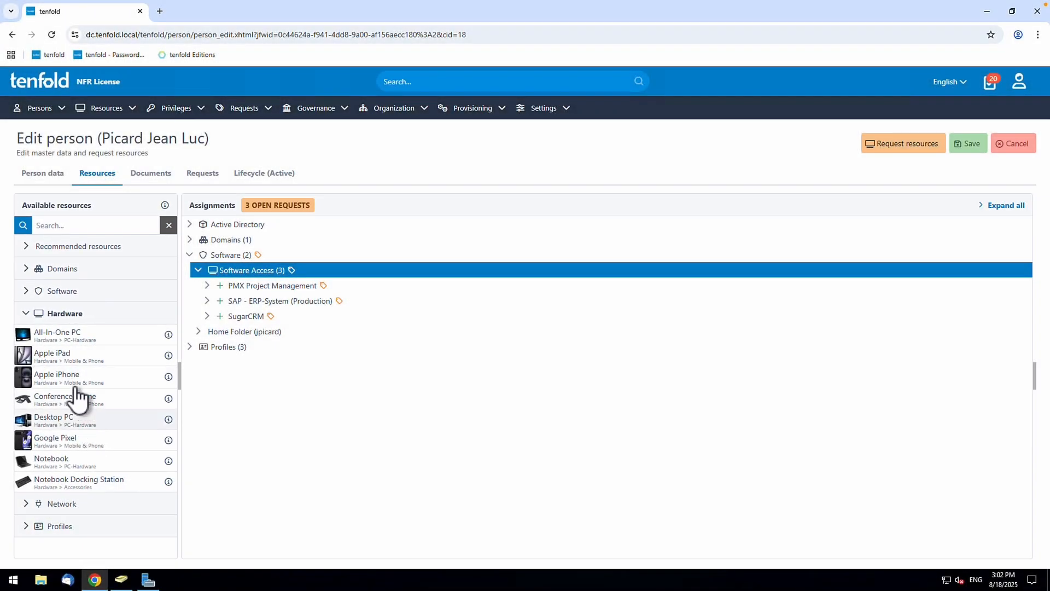
click(32, 320)
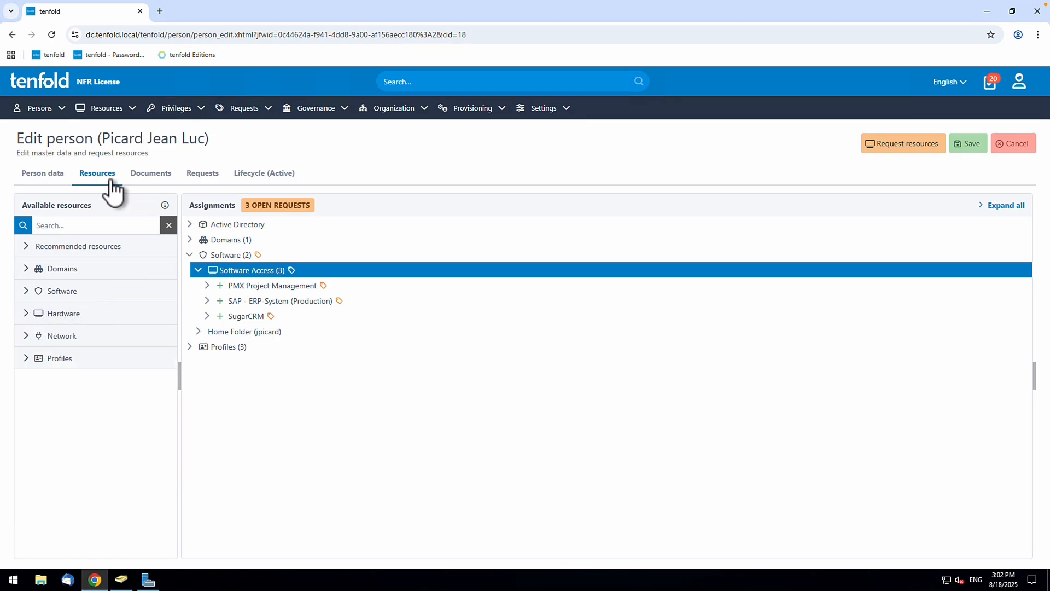
- Examine the employee's Documents, Requests and Lifecycle sections, including the lifecycle transition options, and save the record from the person data
click(151, 174)
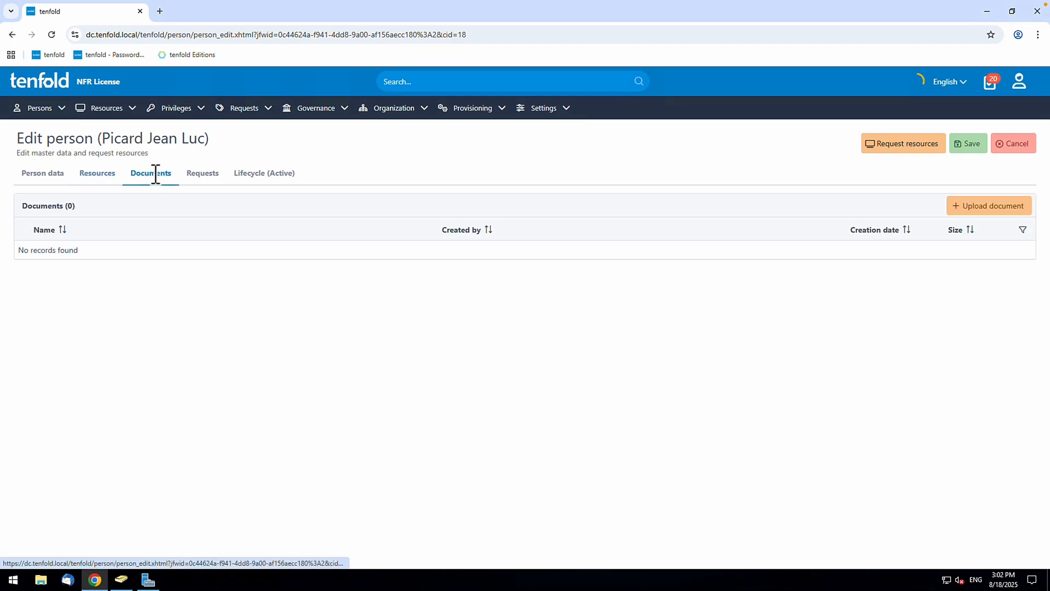
click(208, 174)
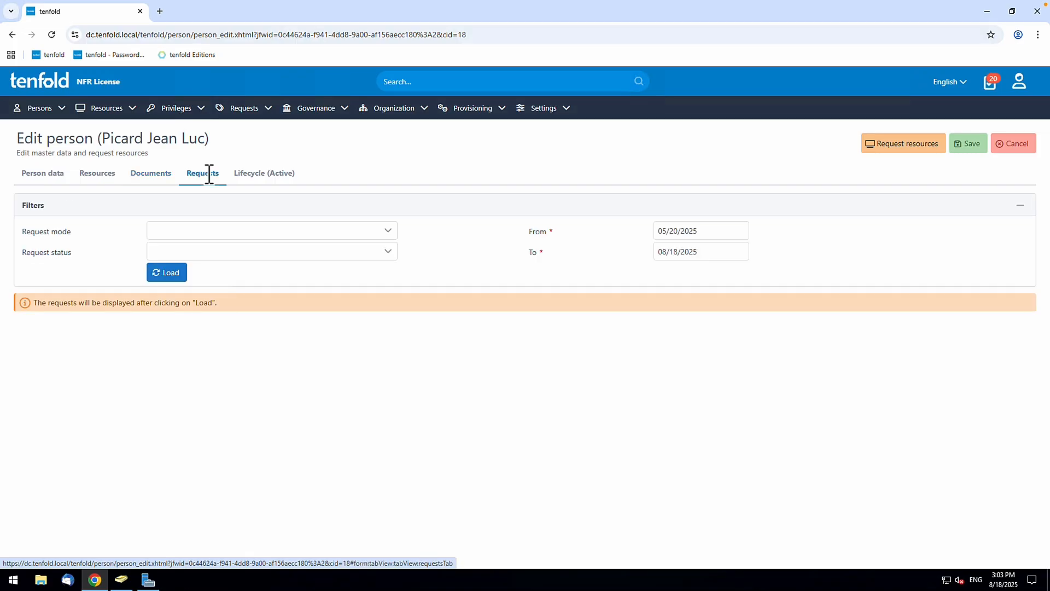
click(263, 174)
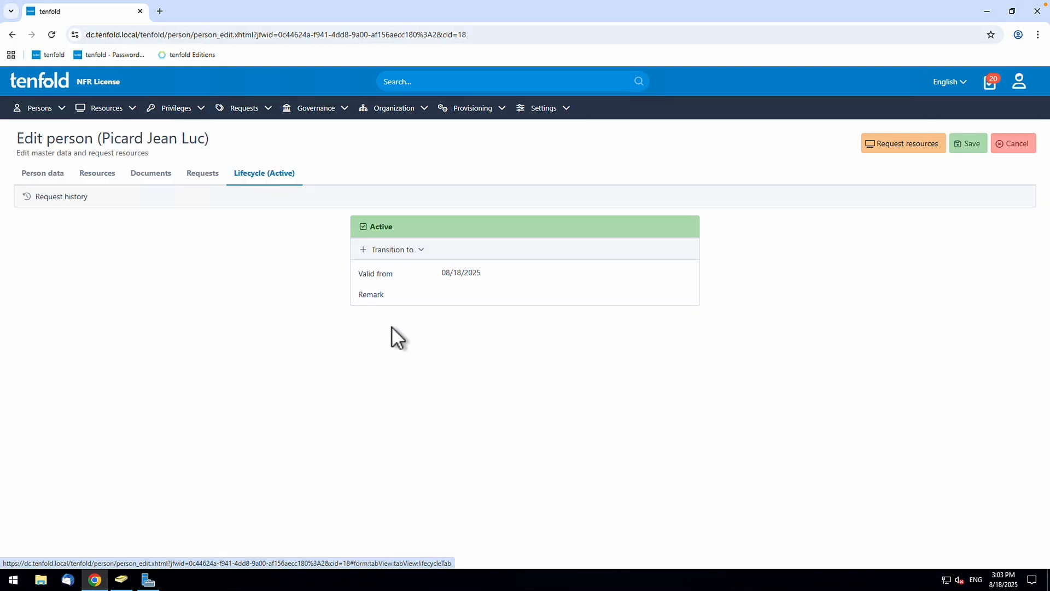
click(420, 251)
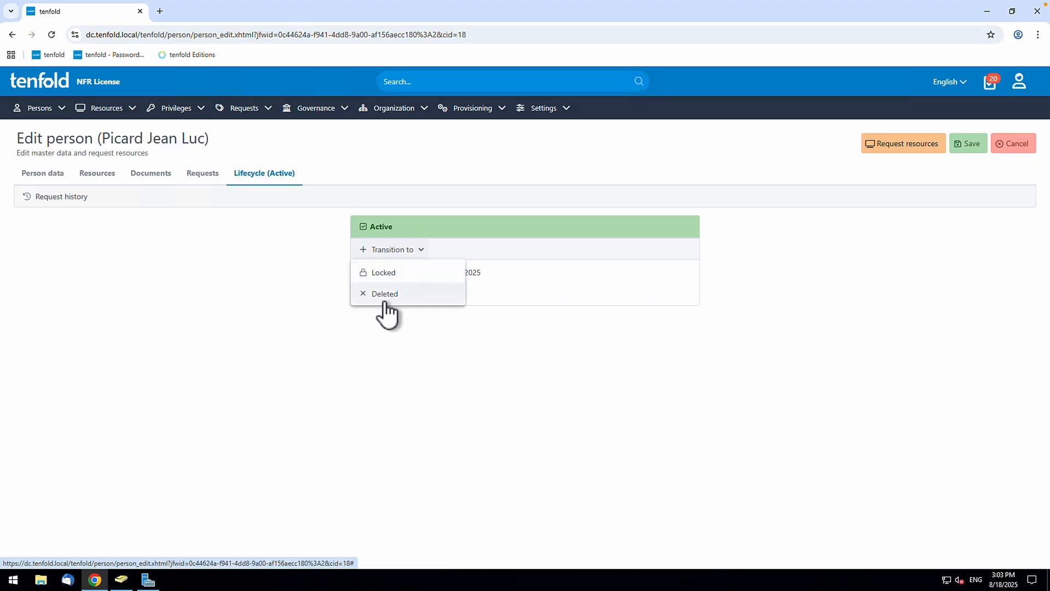
click(280, 302)
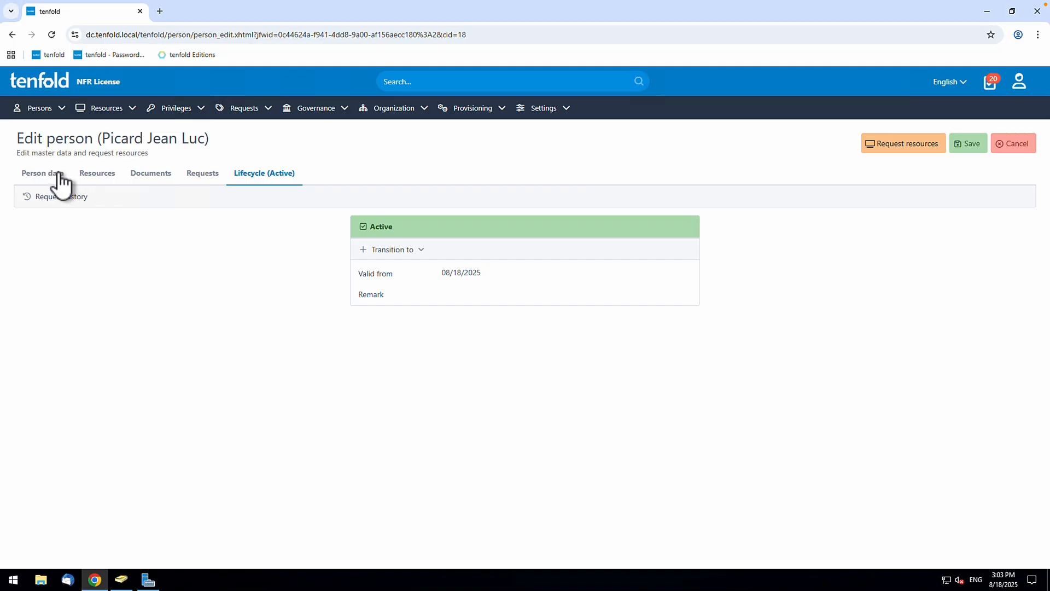
click(43, 173)
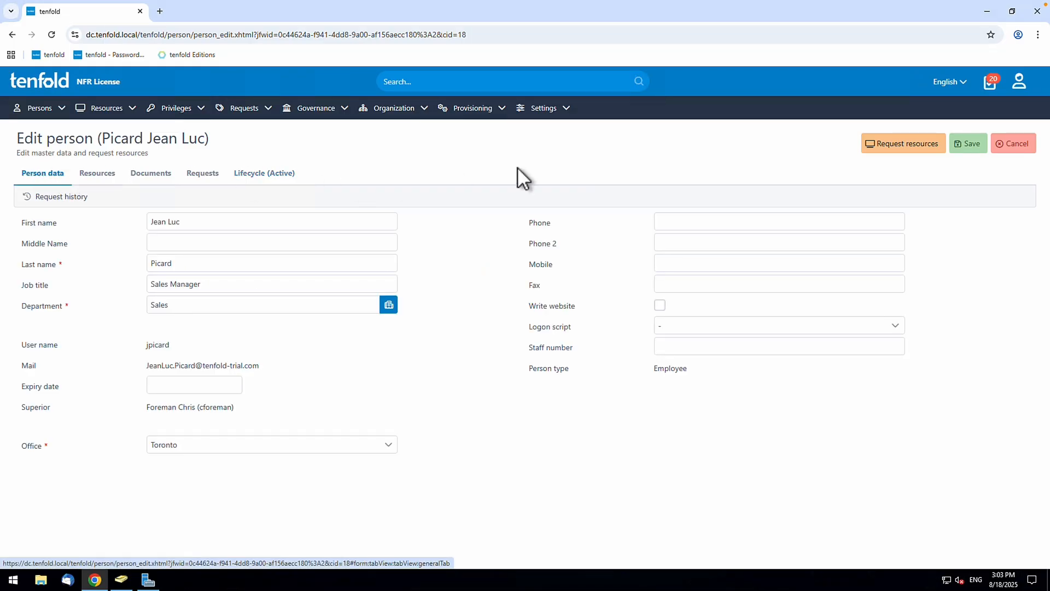
click(966, 145)
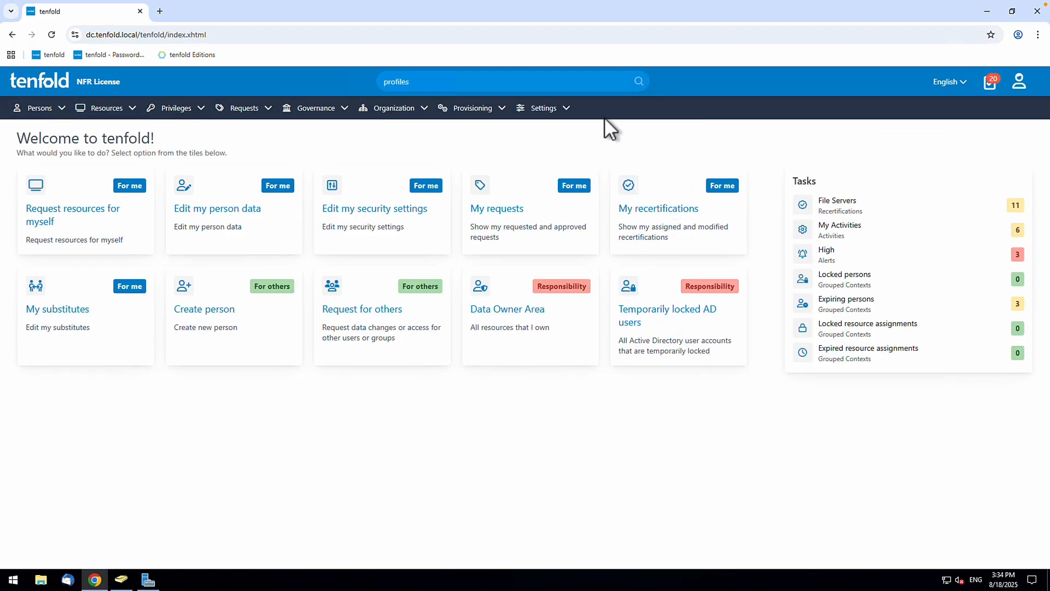
- Search for the new employee by last name and open the matching person record for editing
drag(454, 84, 339, 73)
key(BackSpace)
text(Picard)
key(Return)
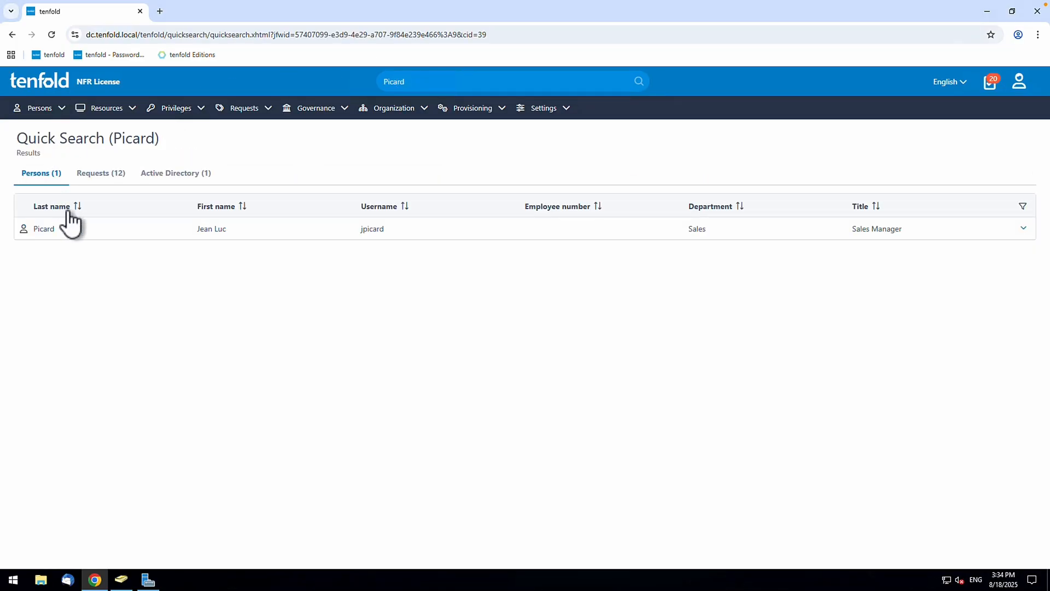
click(1023, 228)
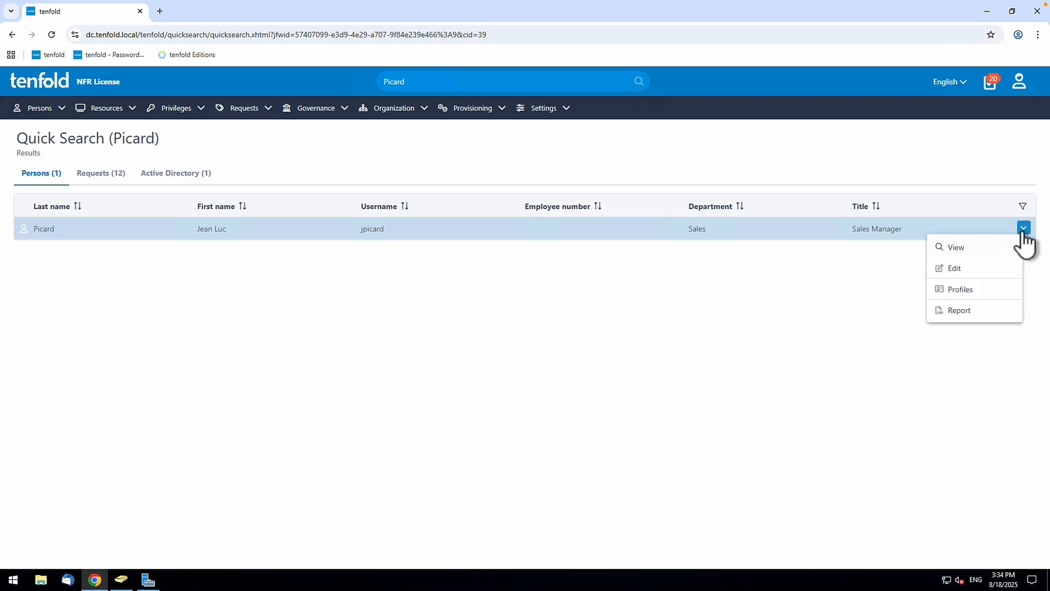
click(954, 267)
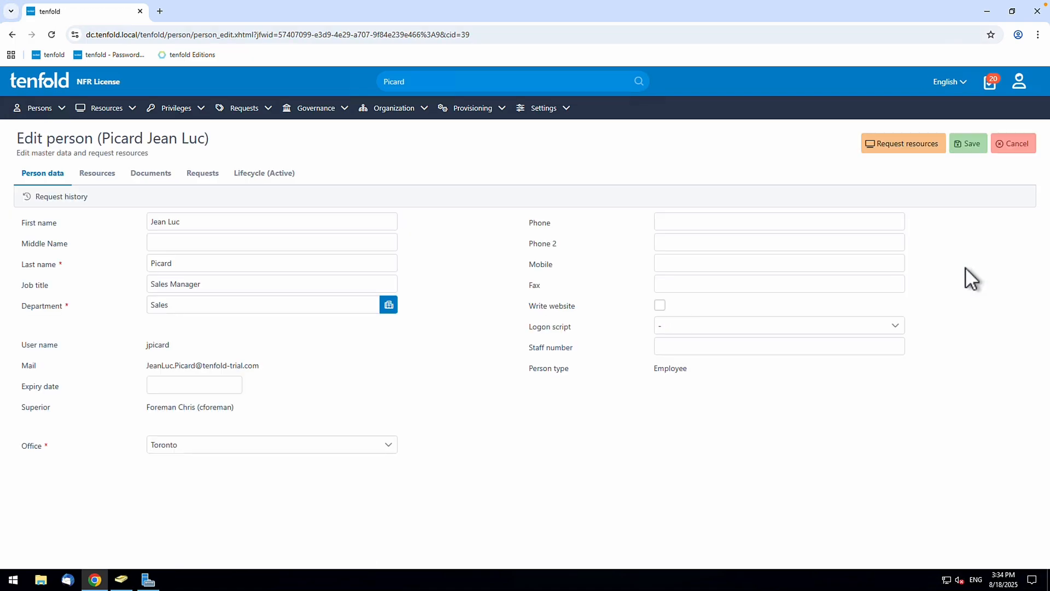
- Change the employee's department to Finance in the person data
click(830, 261)
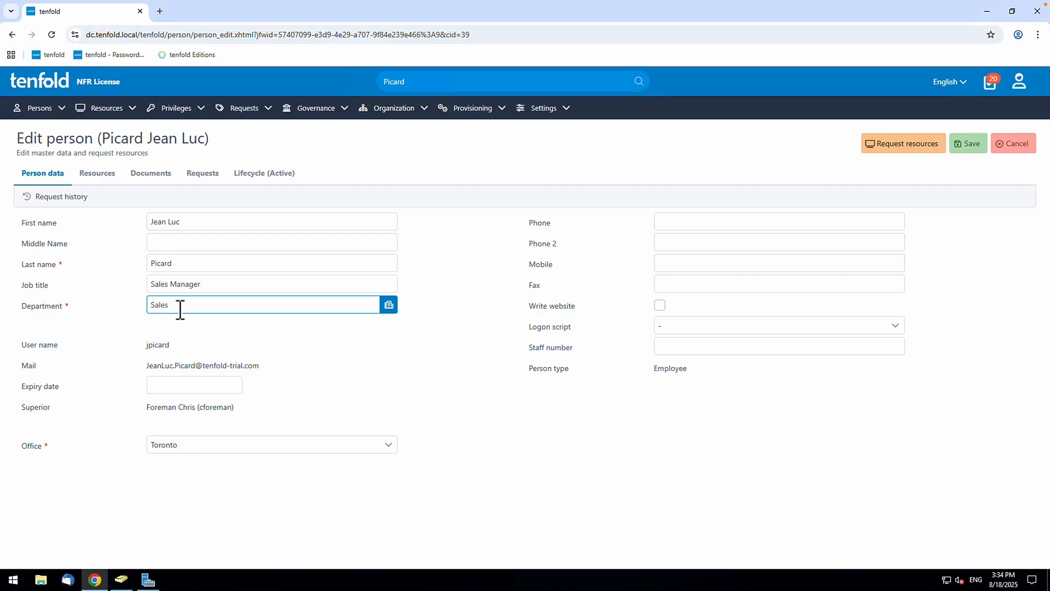
click(386, 306)
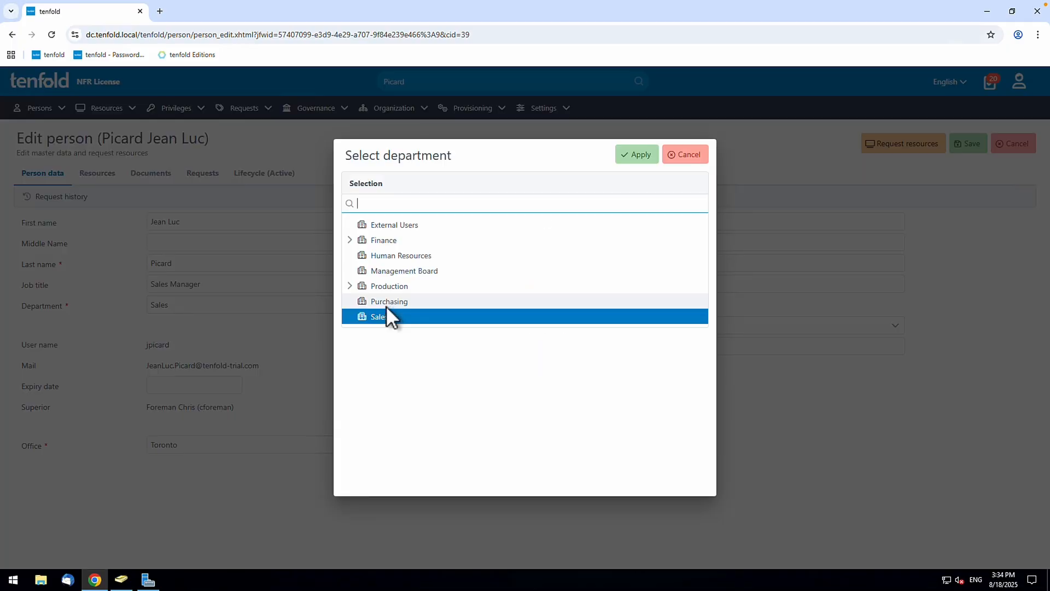
click(375, 242)
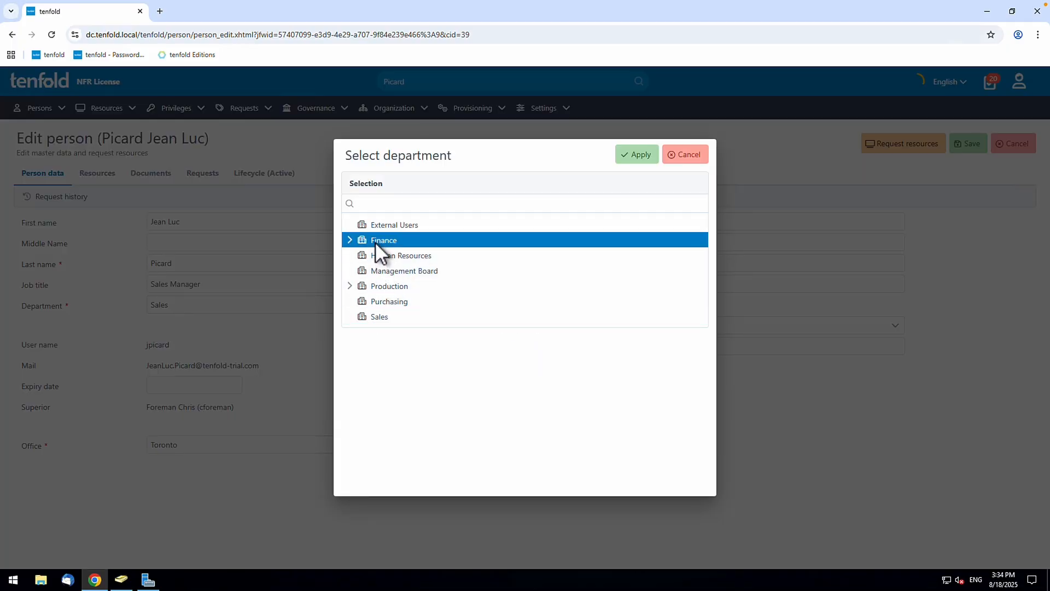
click(641, 154)
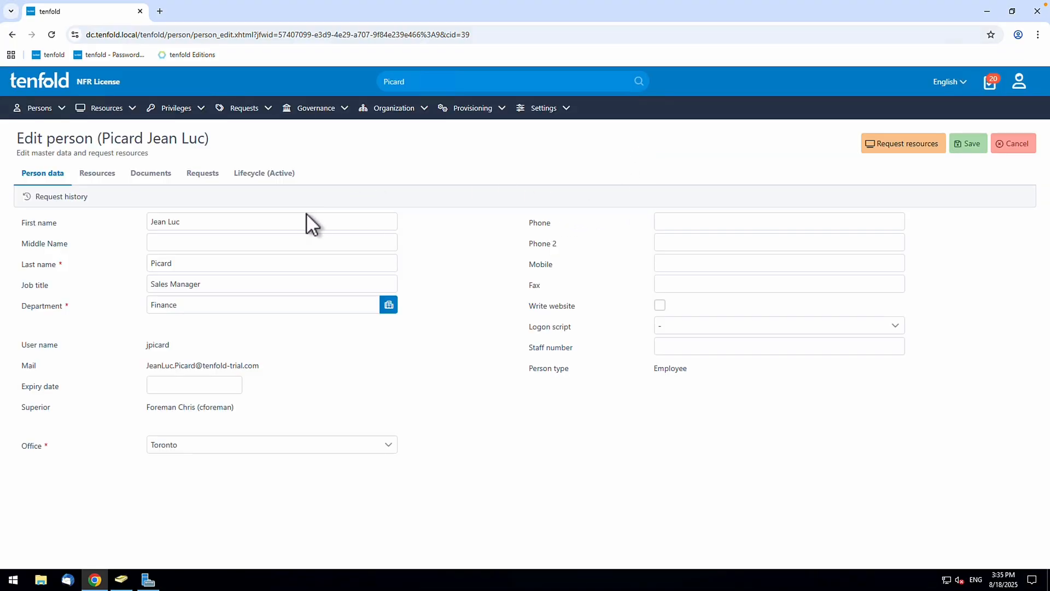
- Change the employee's job title to Finance Manager and save the person record
click(164, 284)
double_click(164, 283)
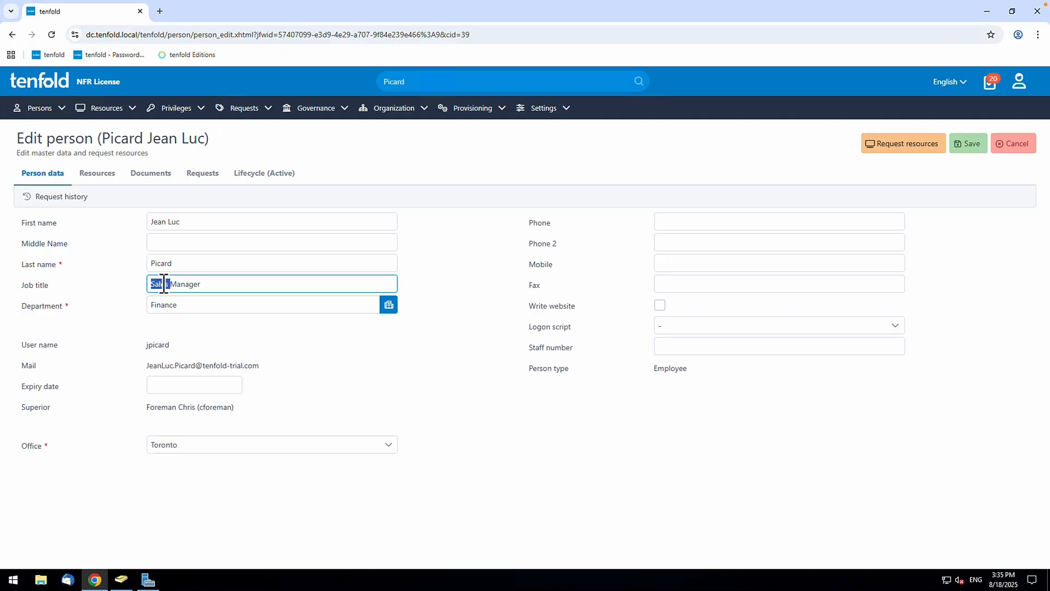
text(Finance)
click(973, 144)
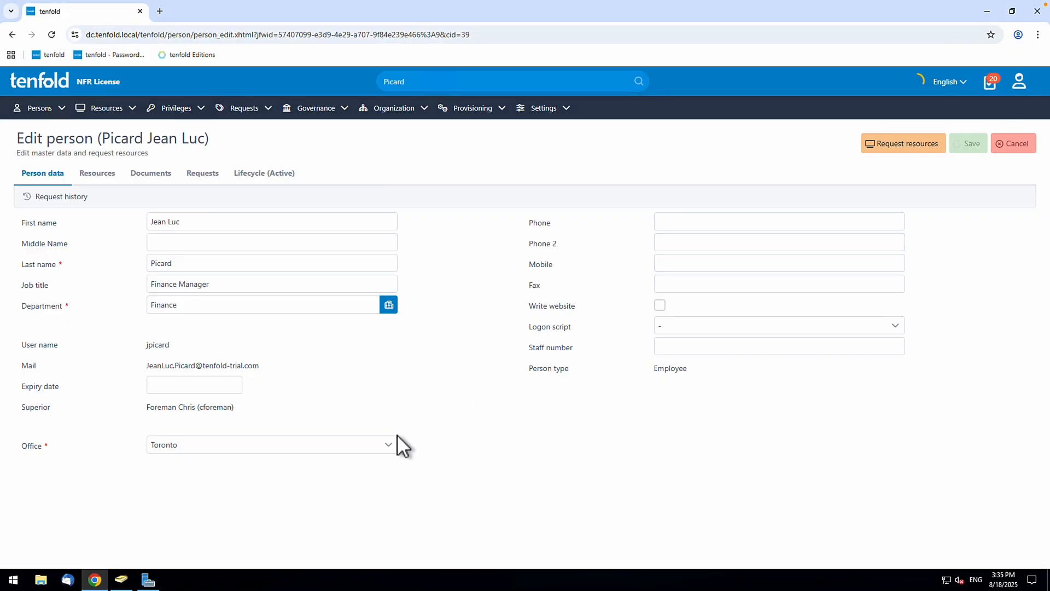
- Switch to Server Manager, launch Active Directory Users and Computers, and open the employee's account properties from the Toronto unit under tenfold Users
click(147, 580)
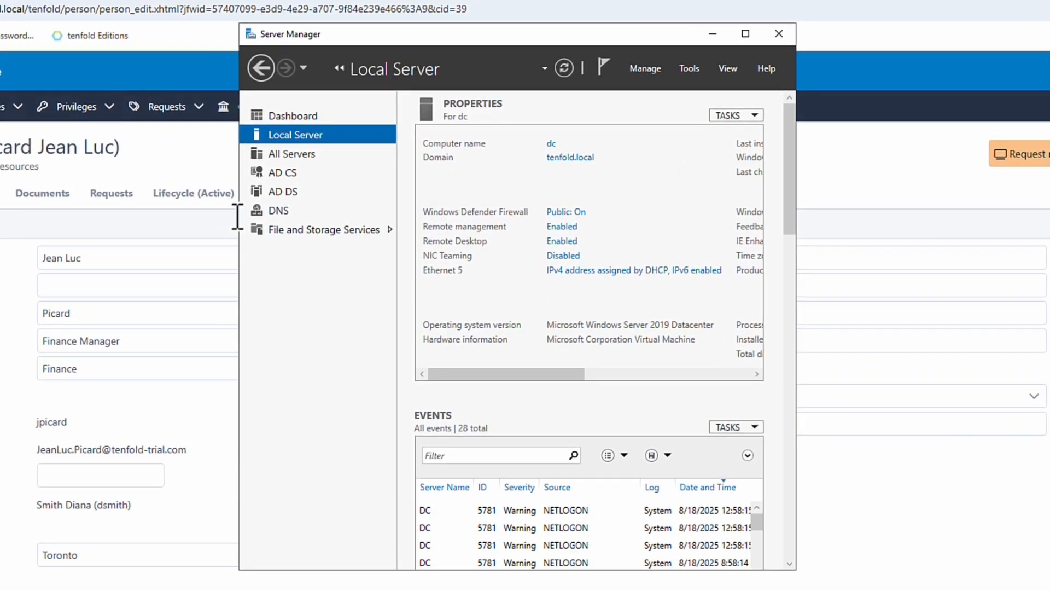
click(693, 68)
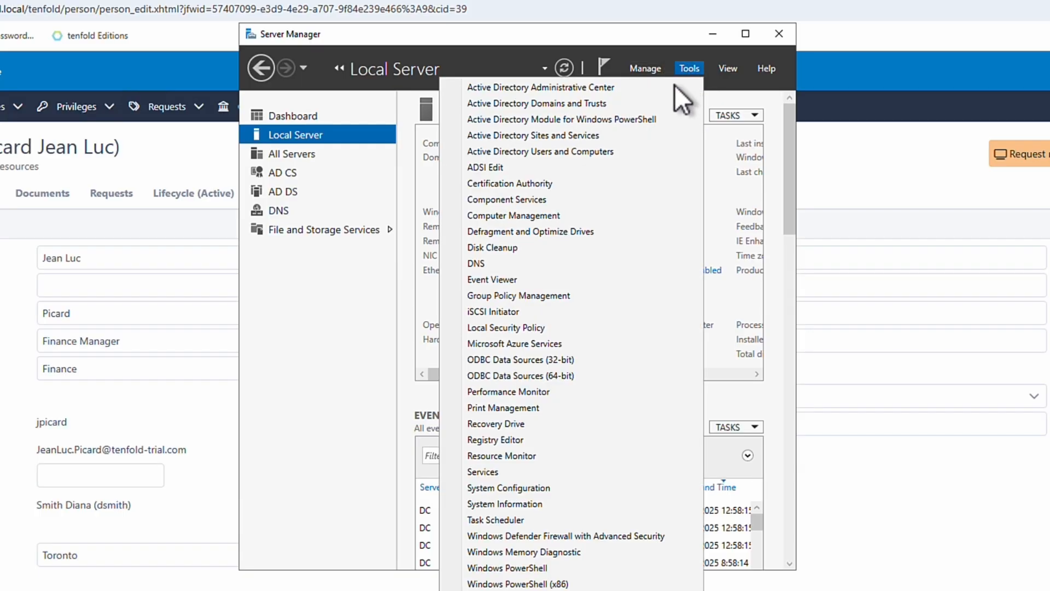
click(591, 156)
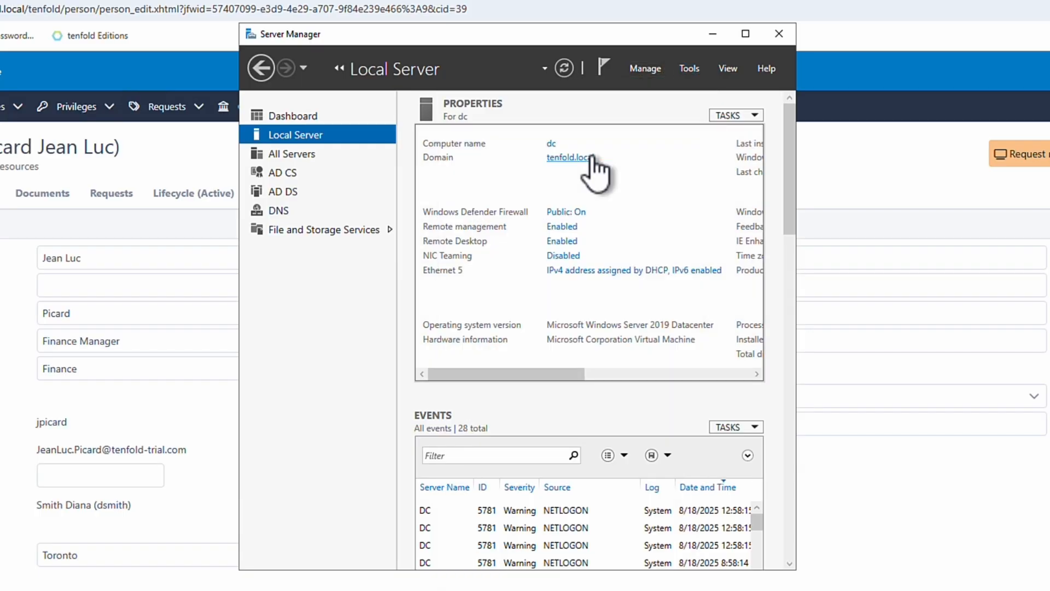
drag(560, 110, 547, 120)
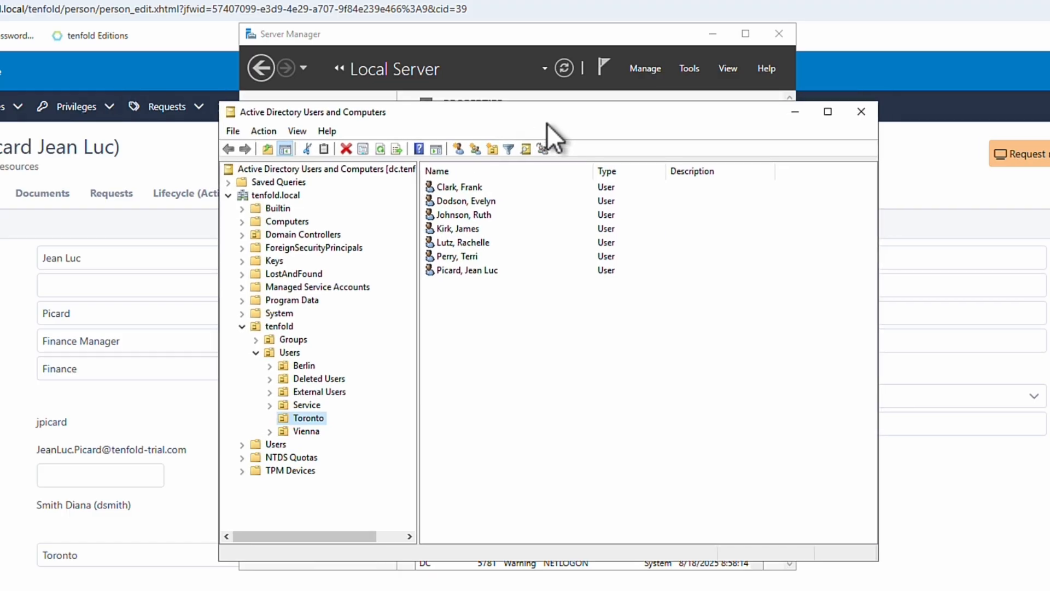
click(279, 352)
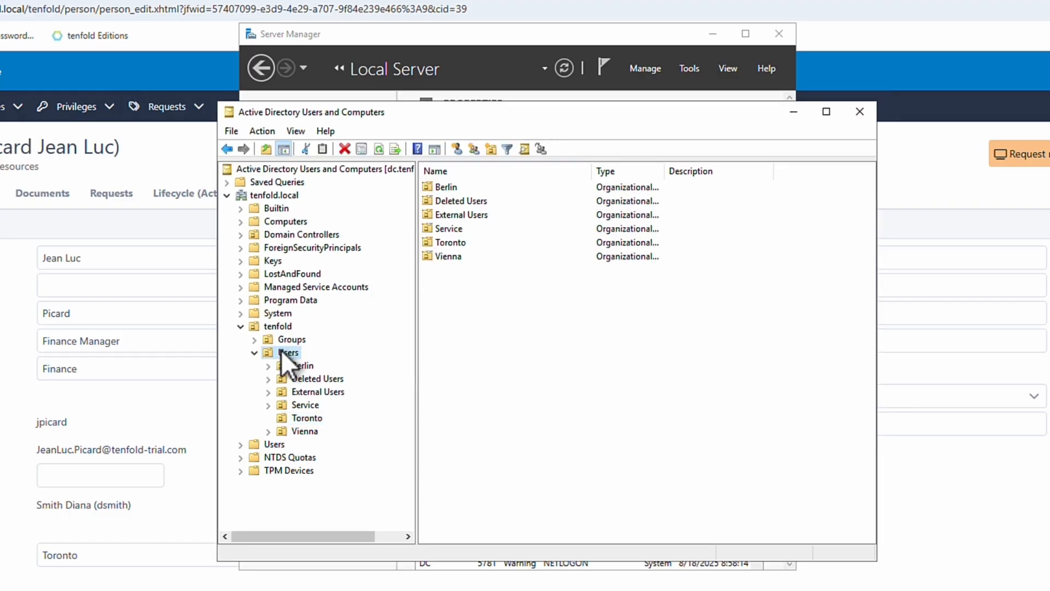
click(306, 424)
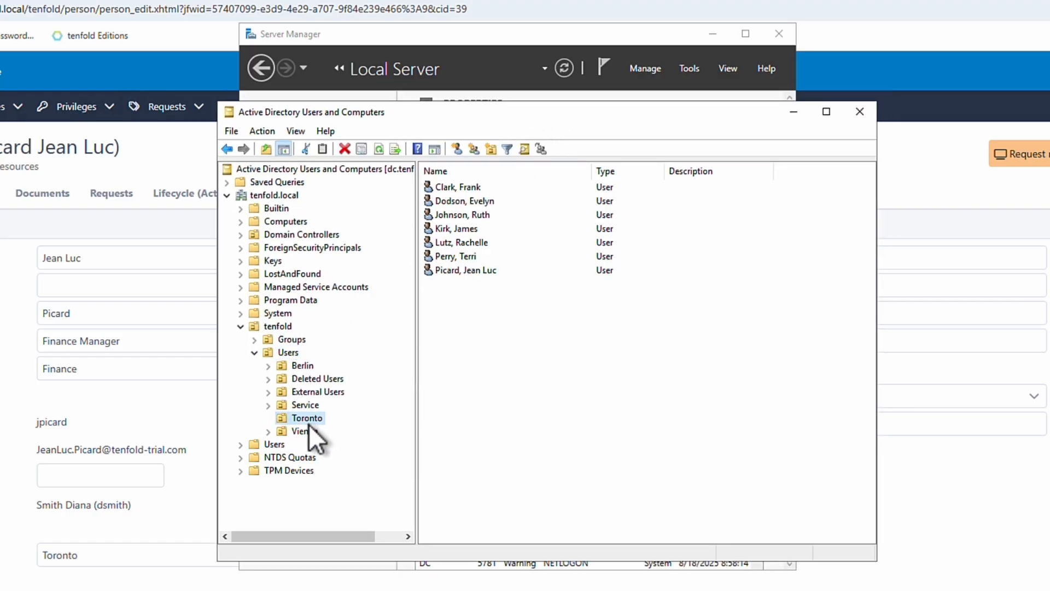
click(455, 272)
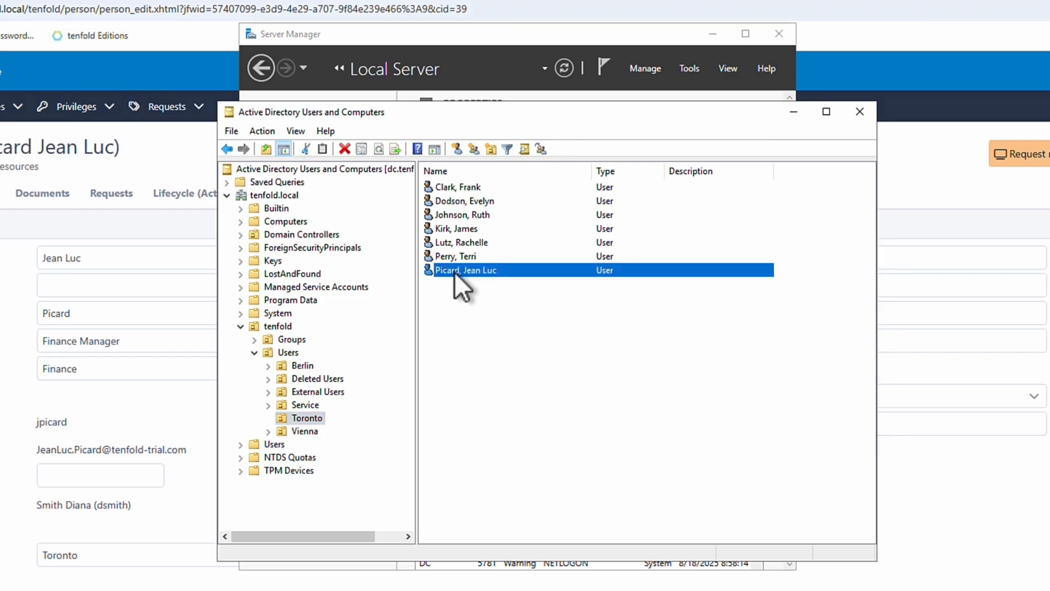
double_click(474, 272)
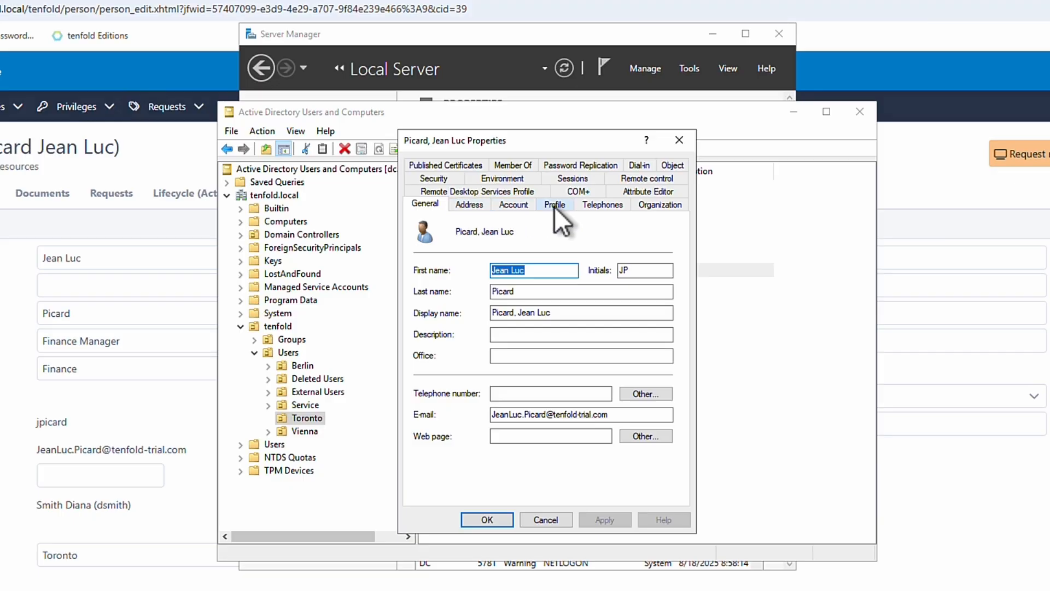
- Check the account's group memberships, including org_finance, and close the properties and Active Directory Users and Computers to return to tenfold
click(514, 166)
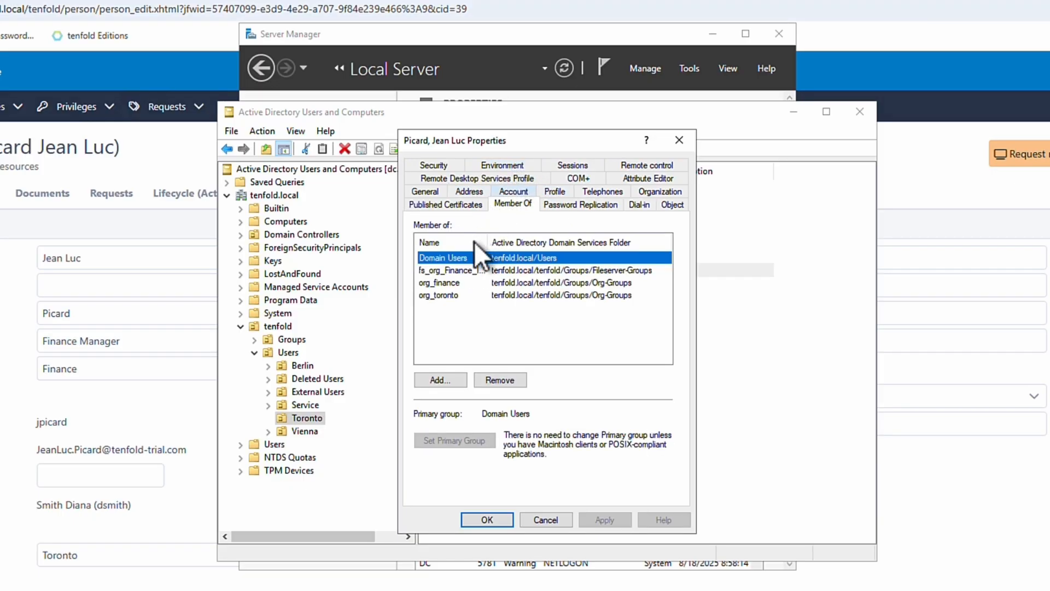
click(469, 283)
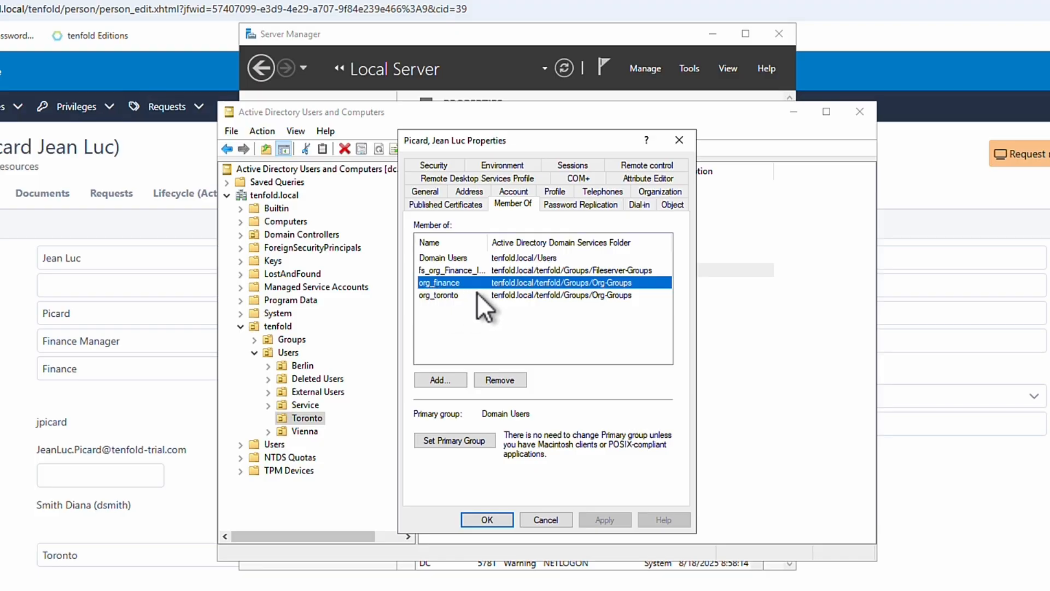
click(480, 518)
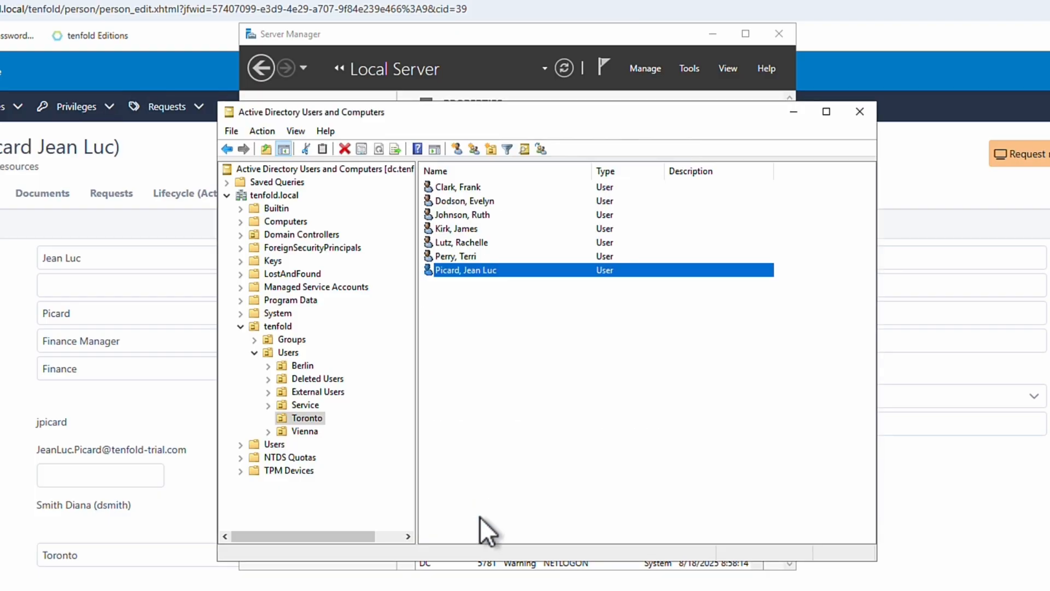
click(858, 112)
click(789, 172)
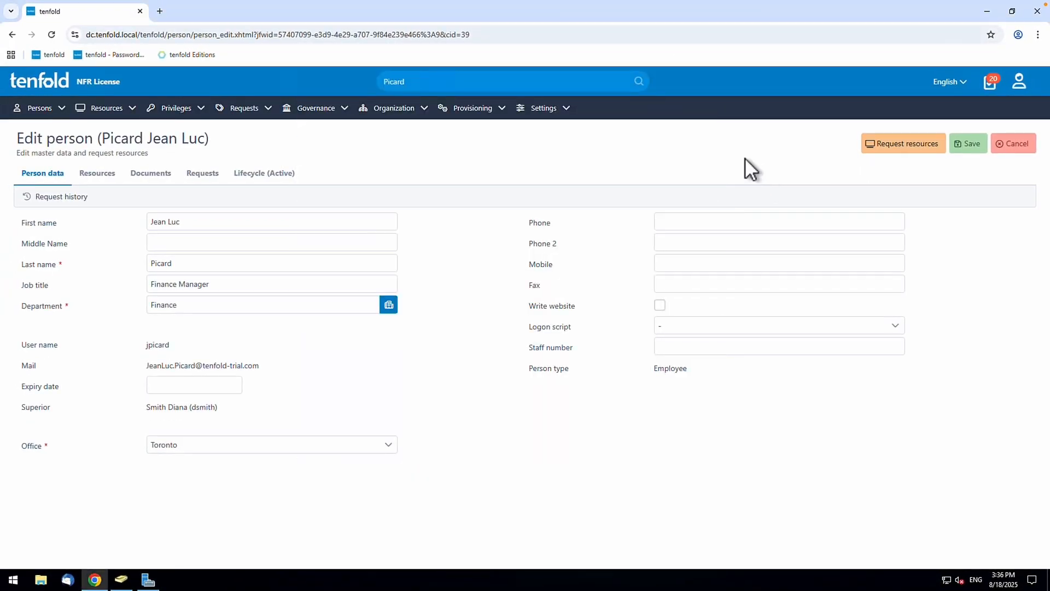
- Go to the tenfold start page and impersonate the new employee through Change User
click(47, 86)
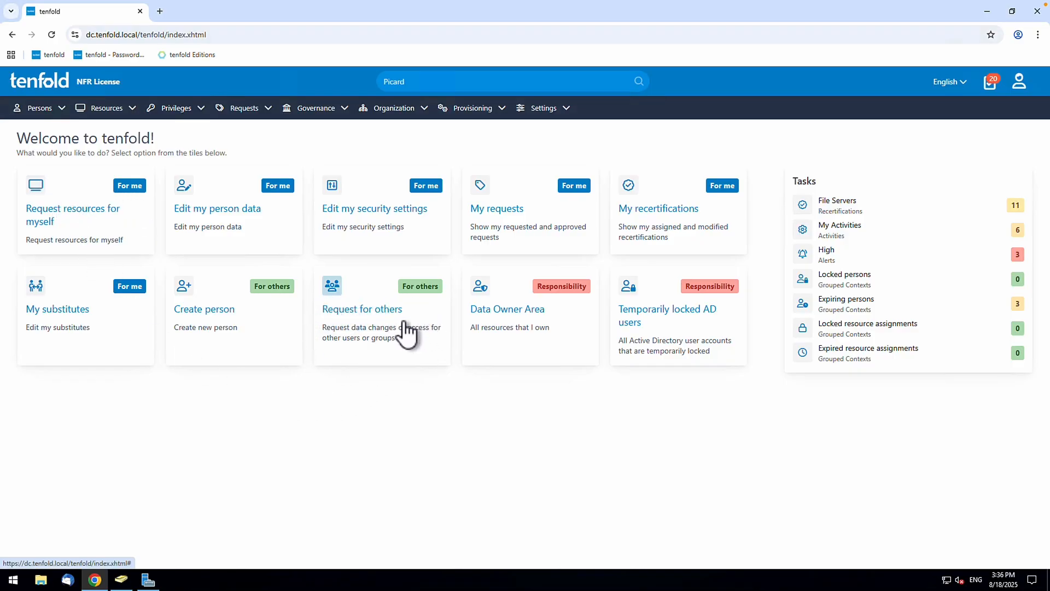
click(1019, 82)
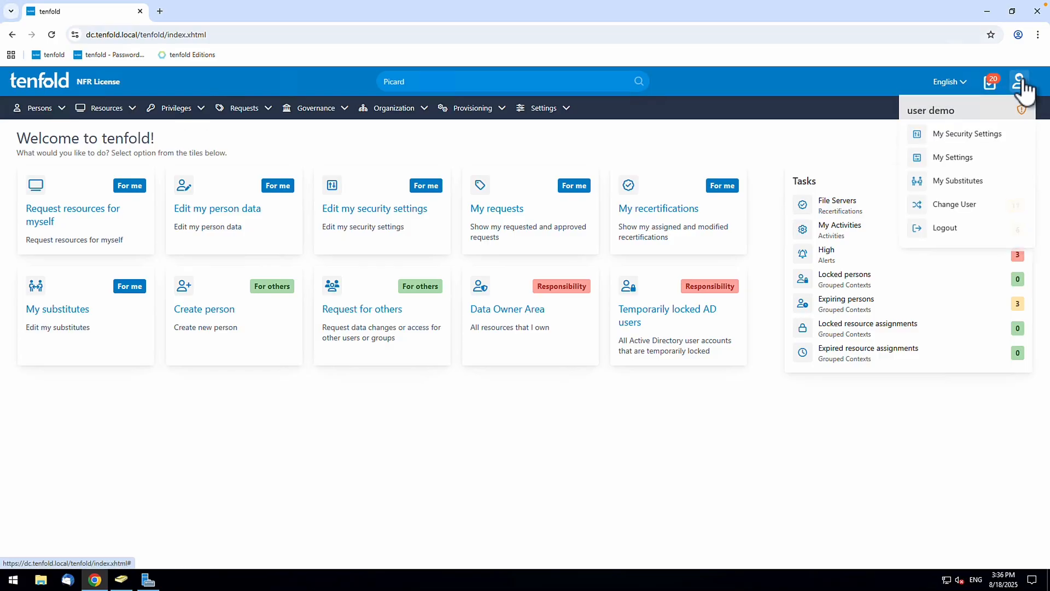
click(954, 207)
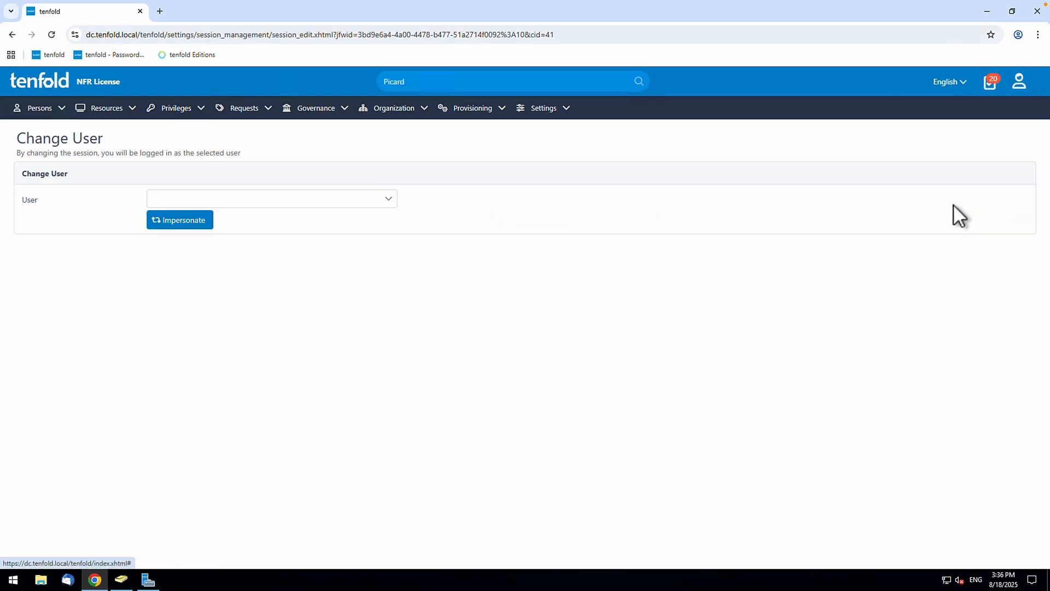
click(390, 201)
scroll(271, 274, down, 2)
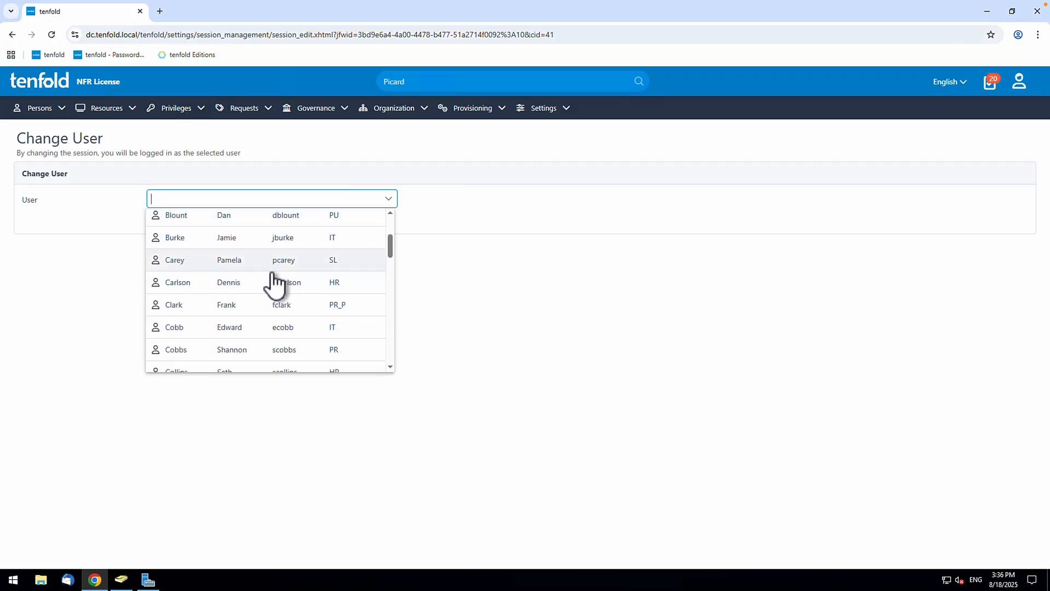
scroll(277, 282, down, 6)
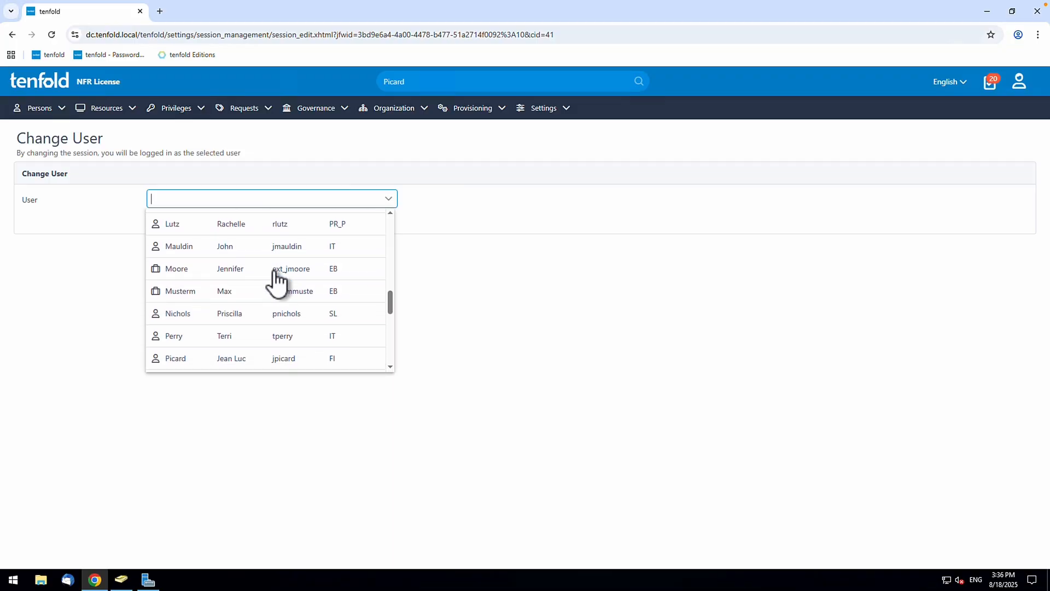
scroll(276, 282, down, 2)
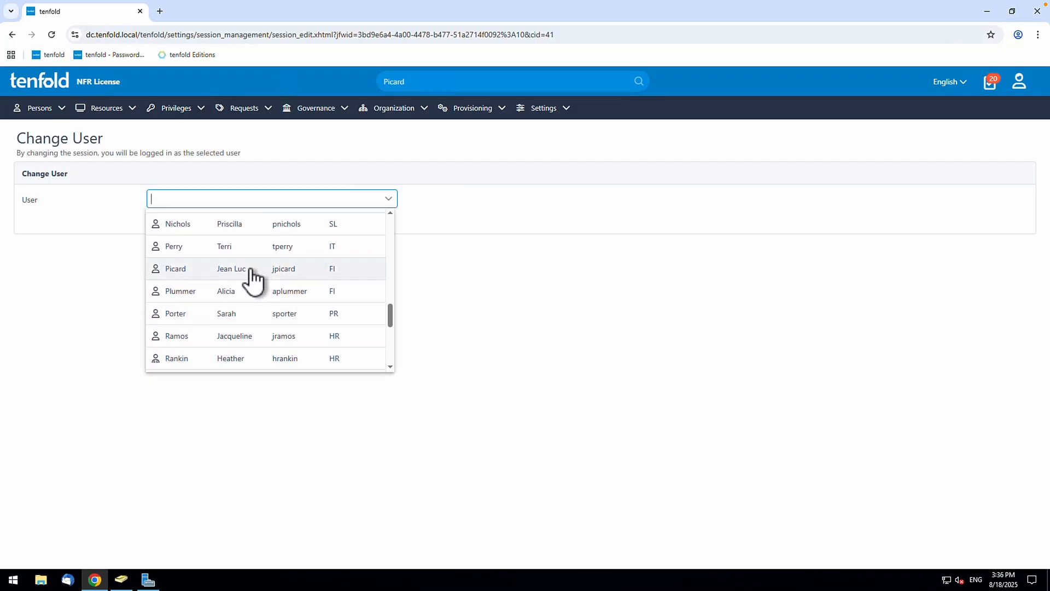
click(251, 268)
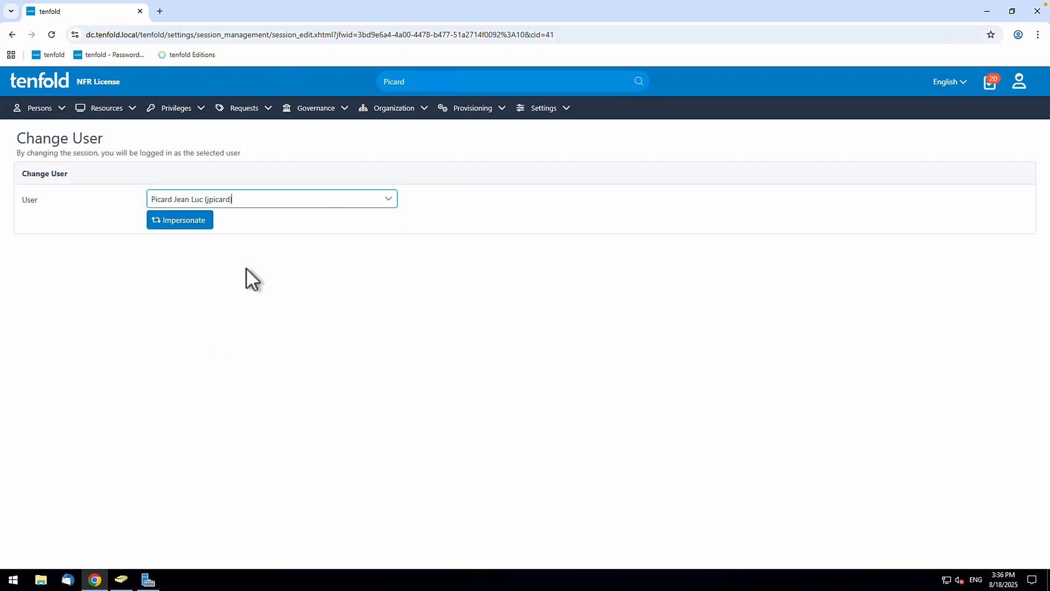
click(186, 220)
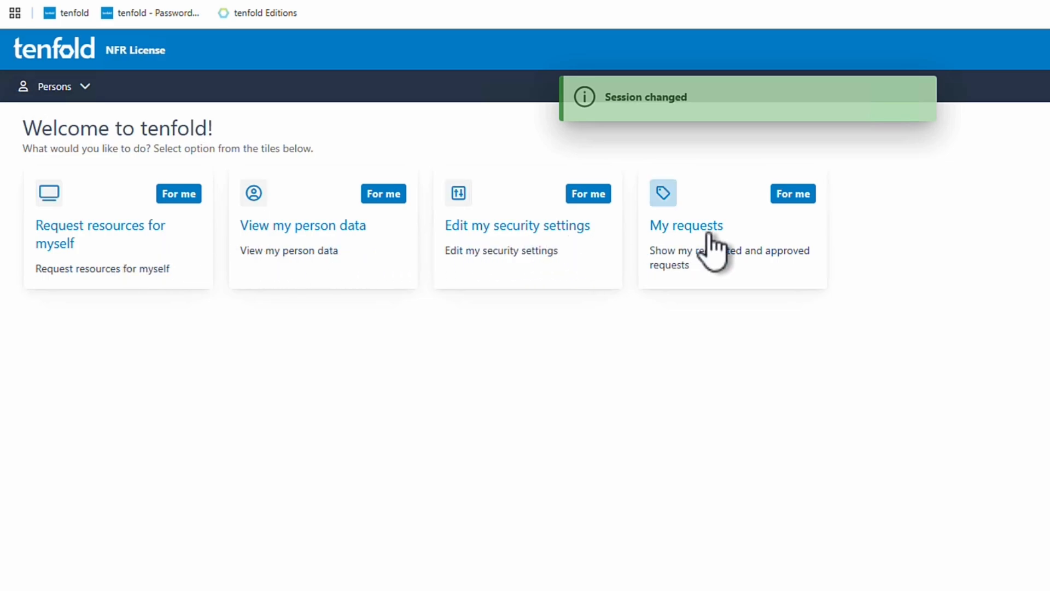
- Request Microsoft Word for the employee from the Office-Software category with the remark "For project"
click(109, 240)
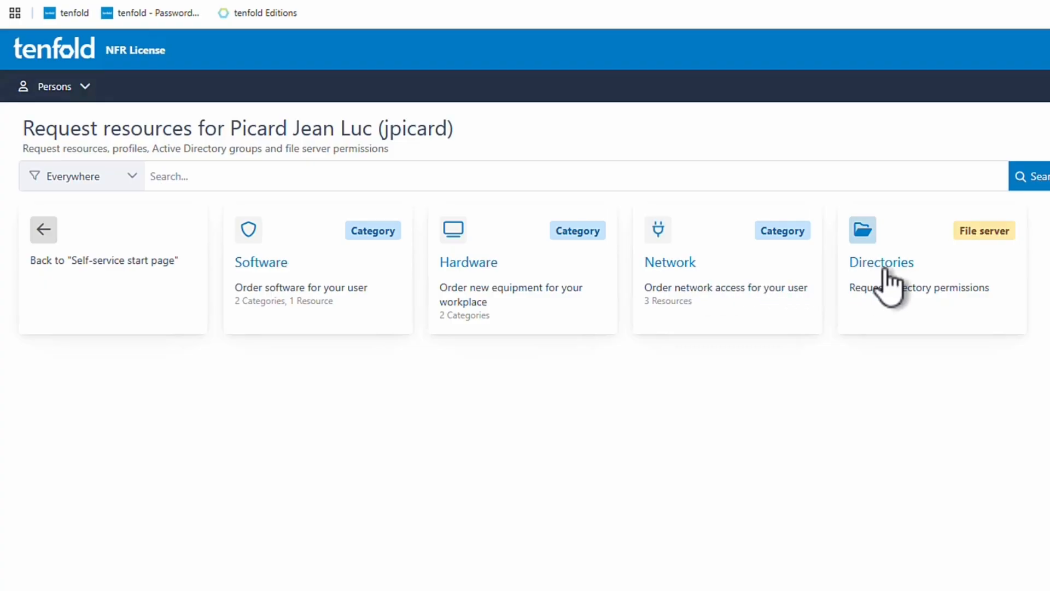
click(276, 269)
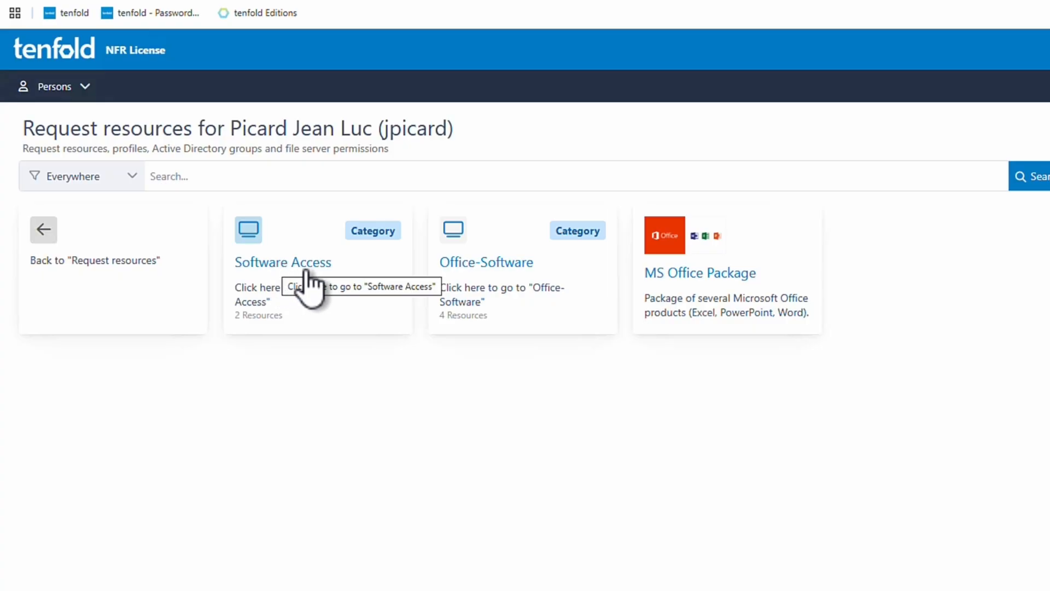
click(496, 273)
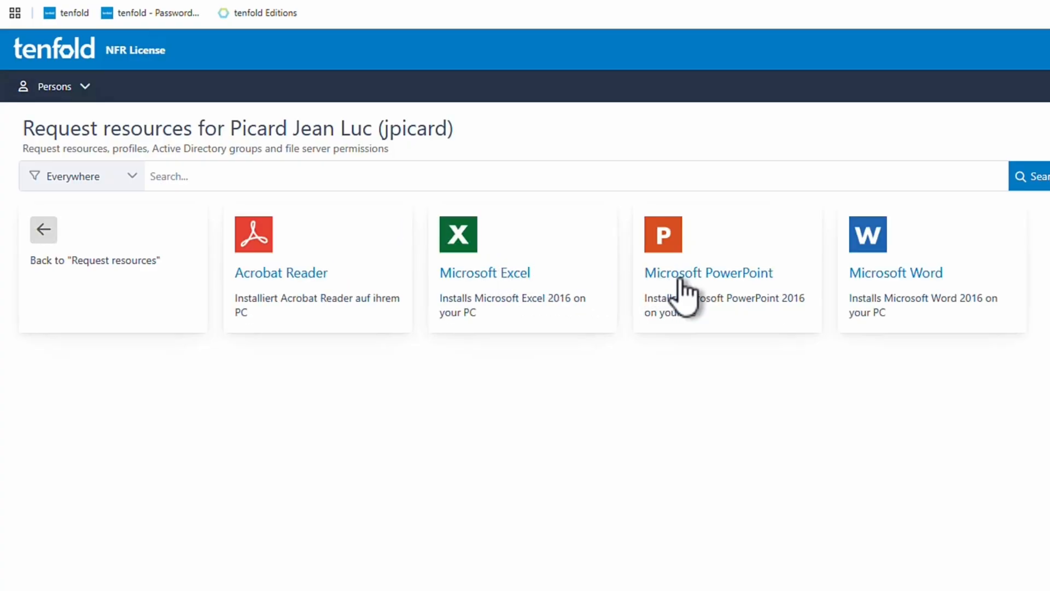
click(907, 281)
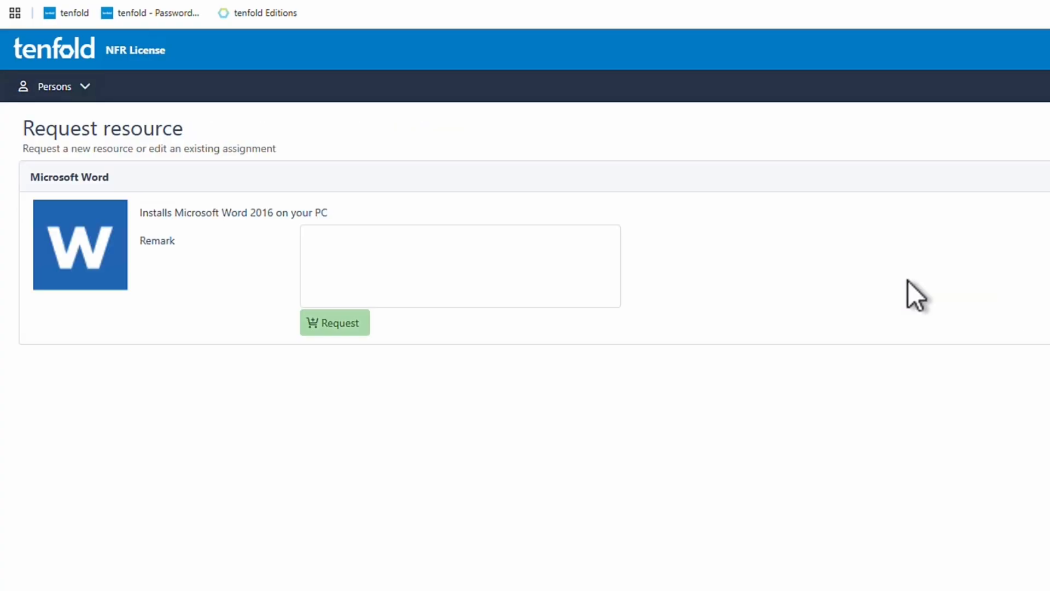
click(430, 233)
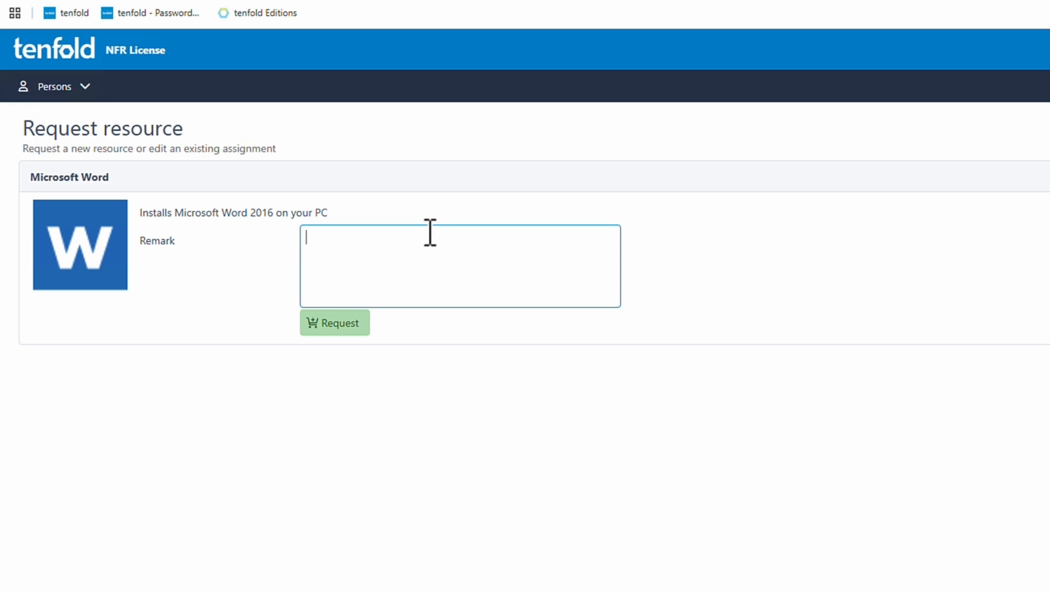
text(For project)
click(332, 327)
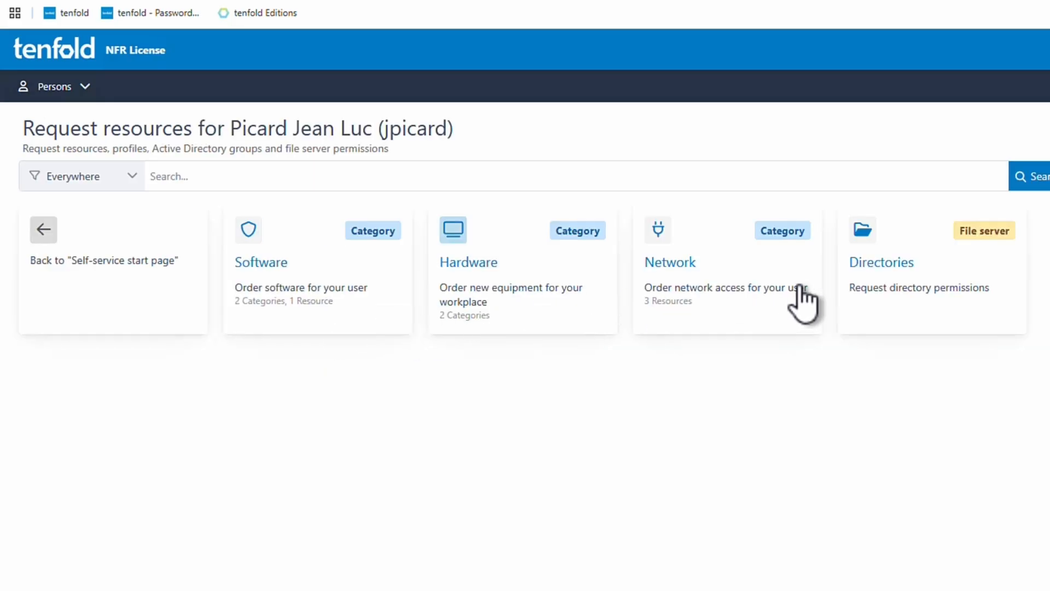
- Request a Notebook for the employee from the Hardware category with the remark "For work" and save the pending requests
click(509, 281)
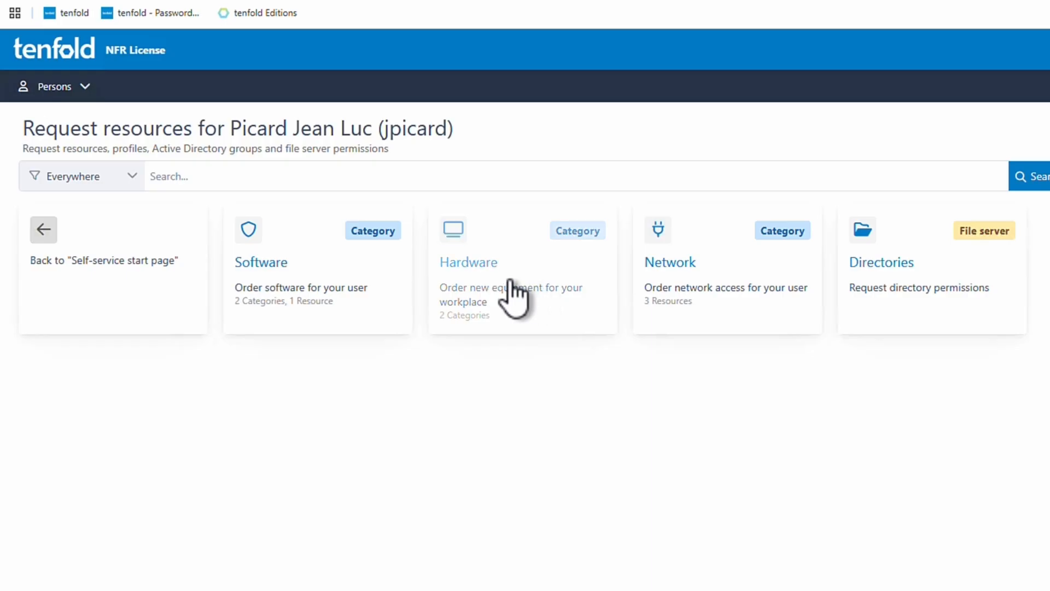
click(259, 284)
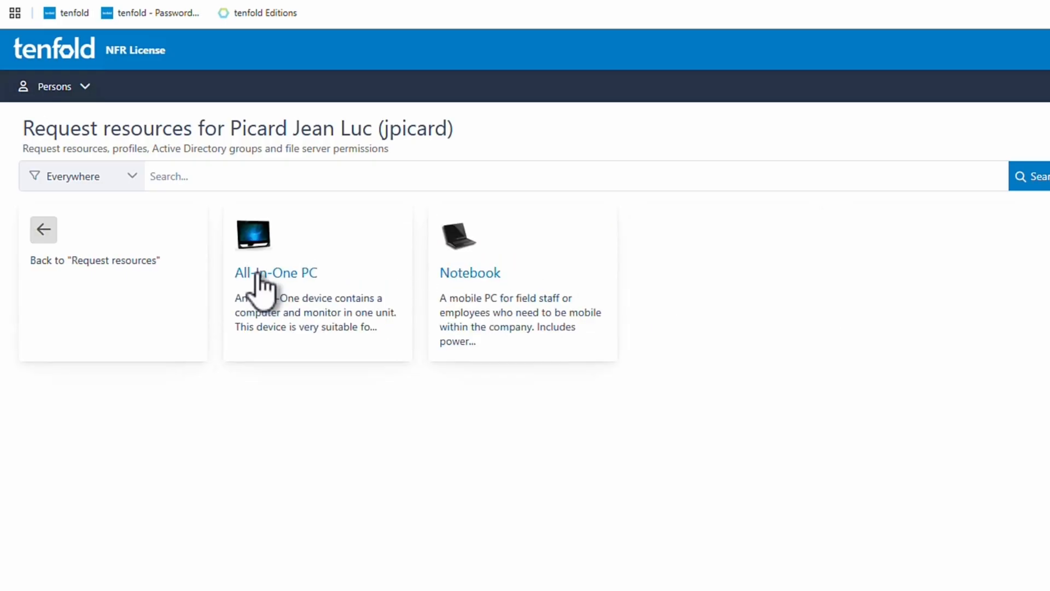
click(499, 310)
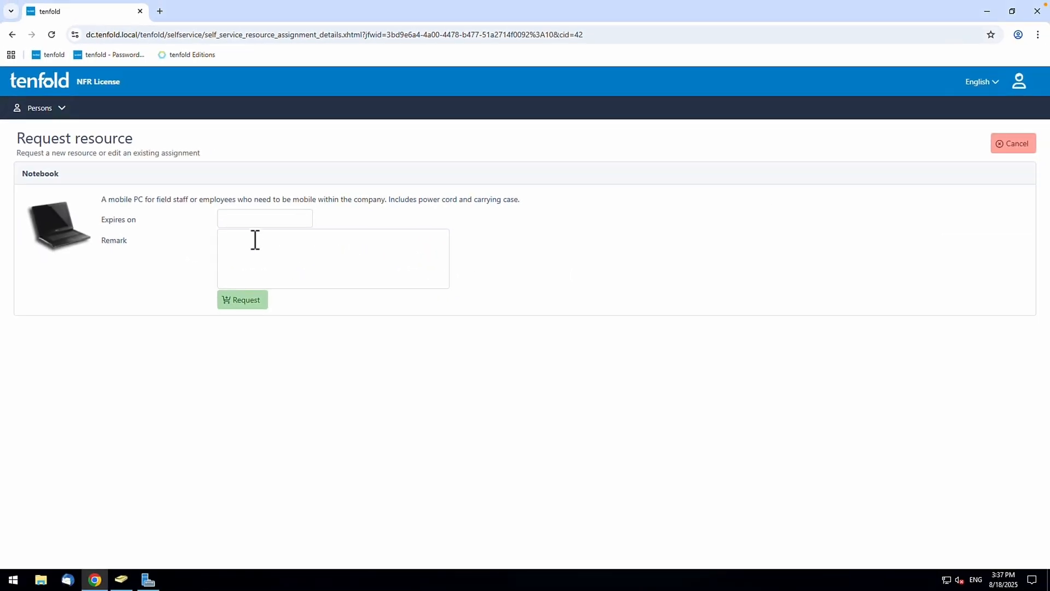
click(255, 240)
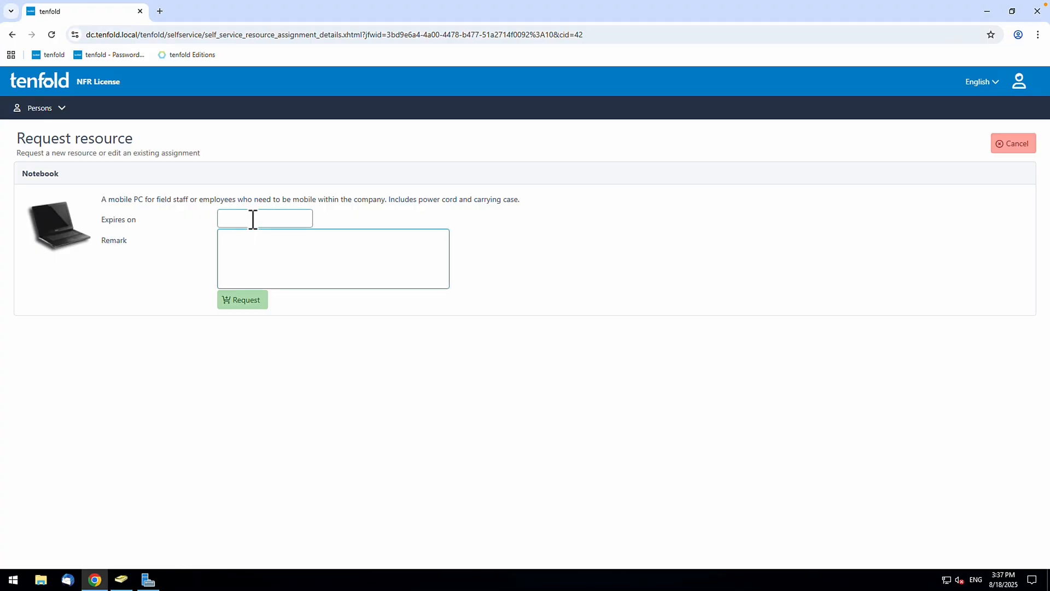
click(253, 218)
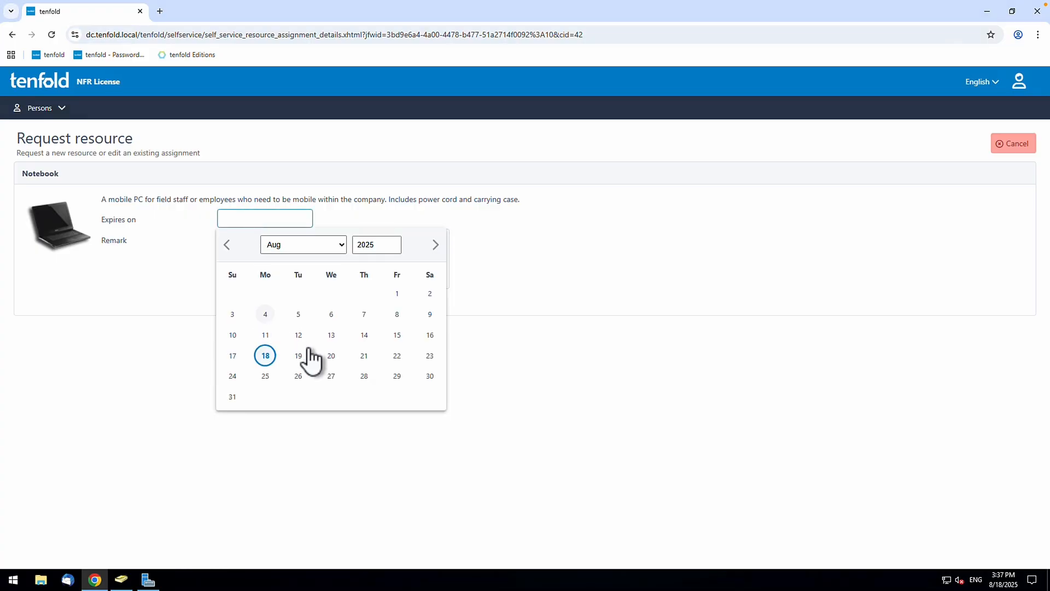
click(513, 302)
click(261, 252)
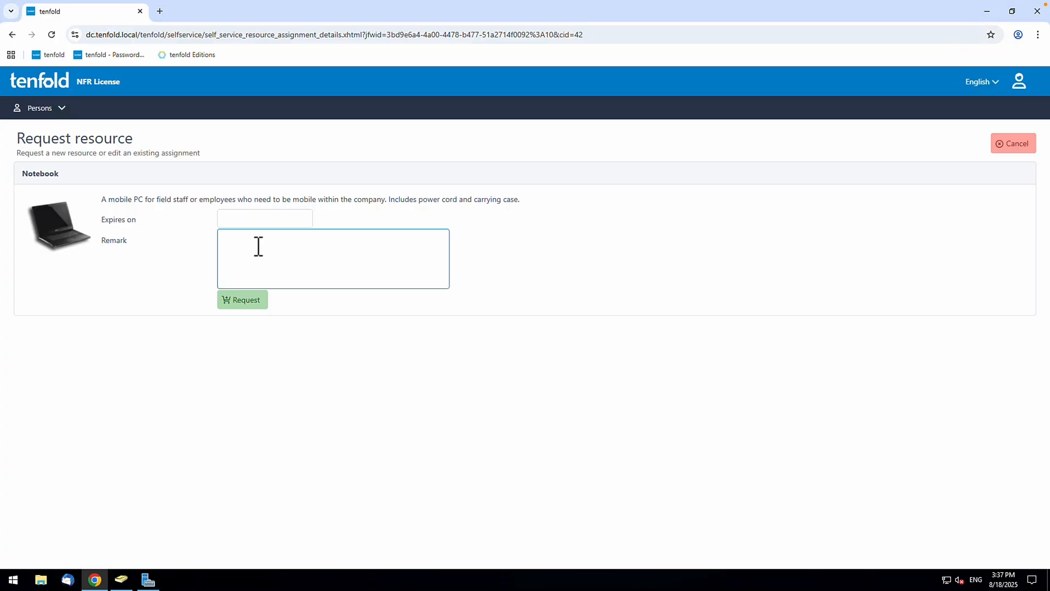
text(For work)
click(246, 299)
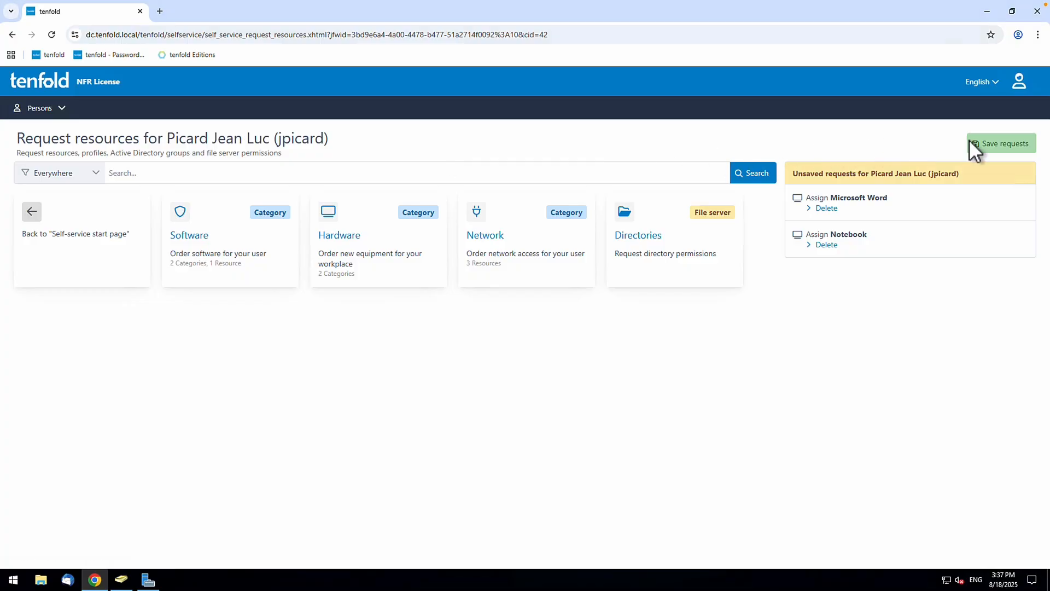
click(991, 141)
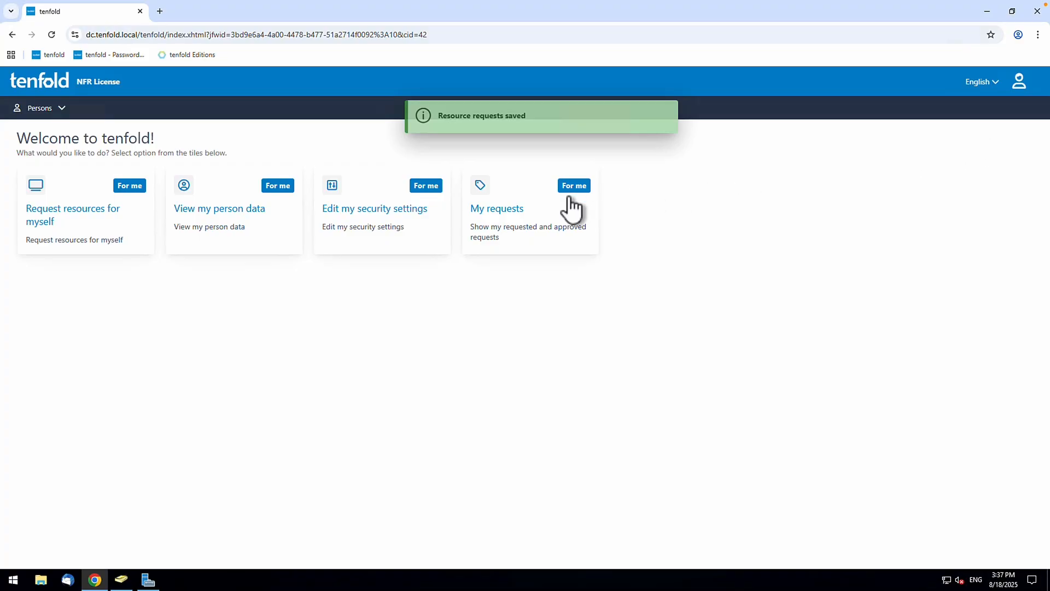
- Check the status of the employee's own requests and end the impersonation
click(488, 203)
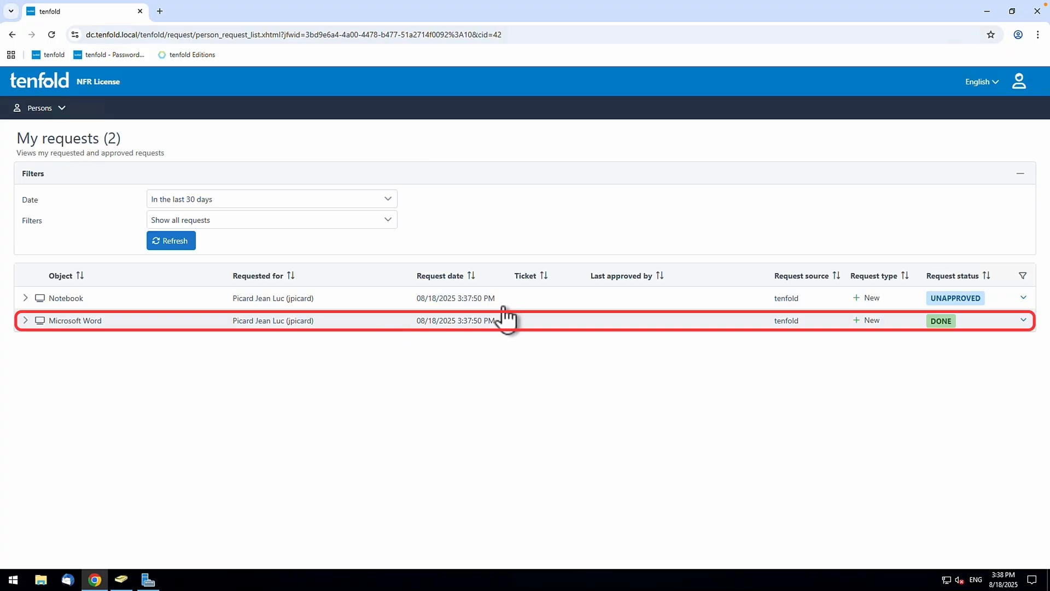
click(1019, 82)
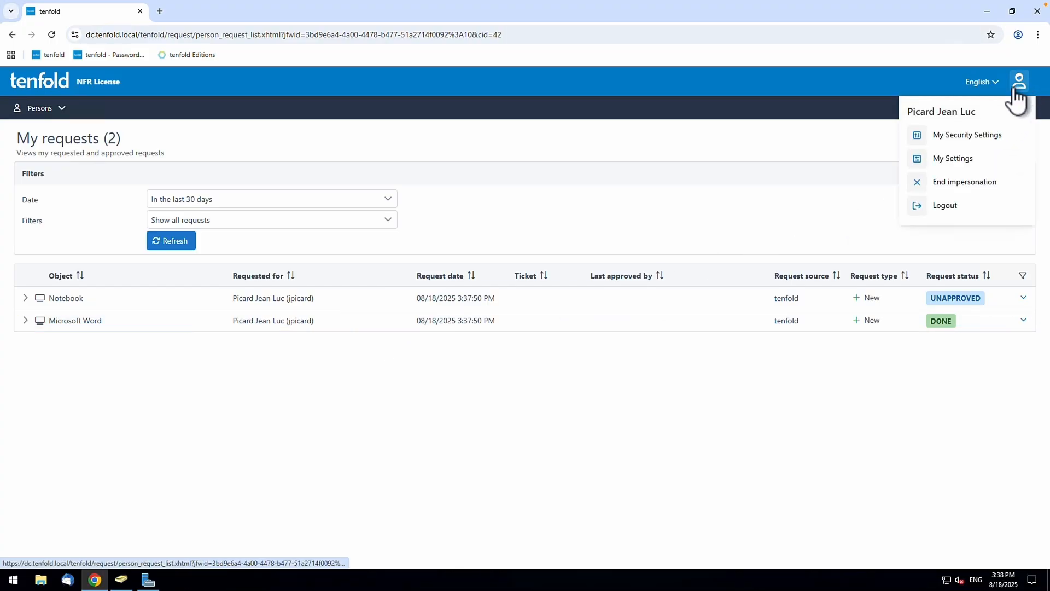
click(915, 184)
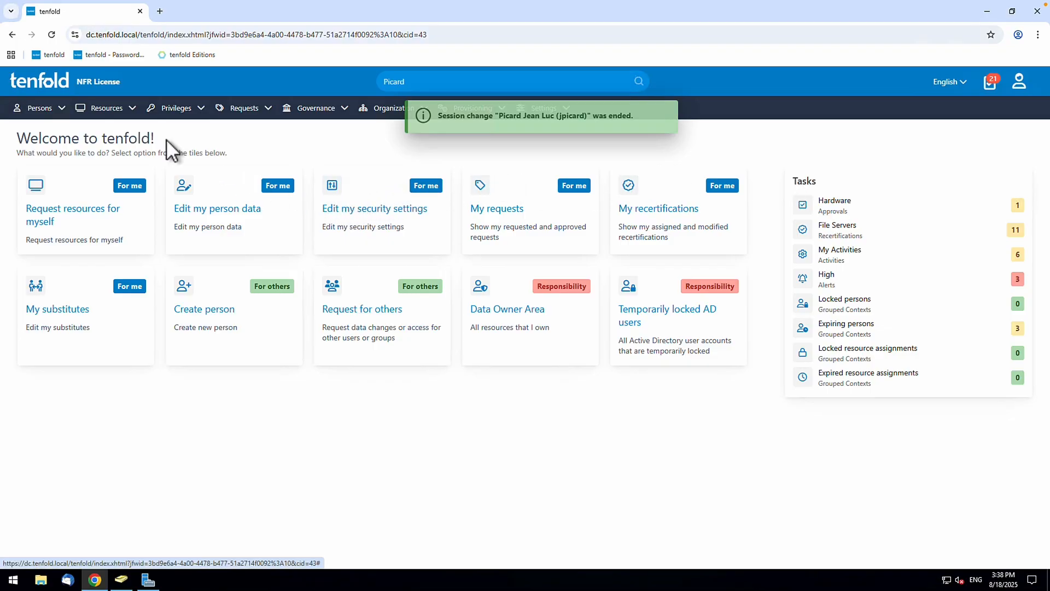
- Find the Notebook request among all requests, view its details and pending approval step, and refresh it
click(264, 111)
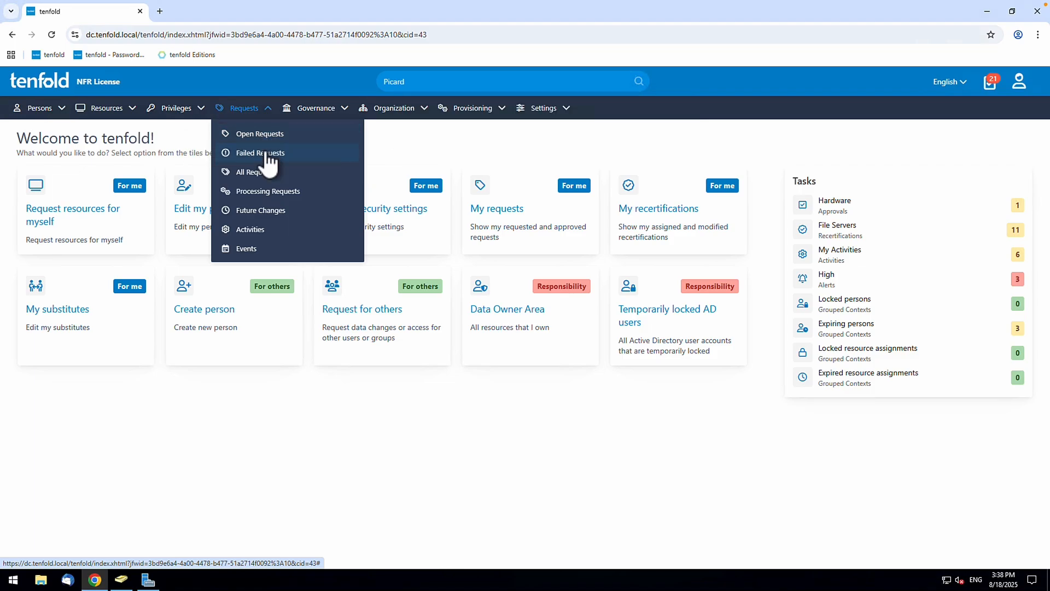
click(259, 172)
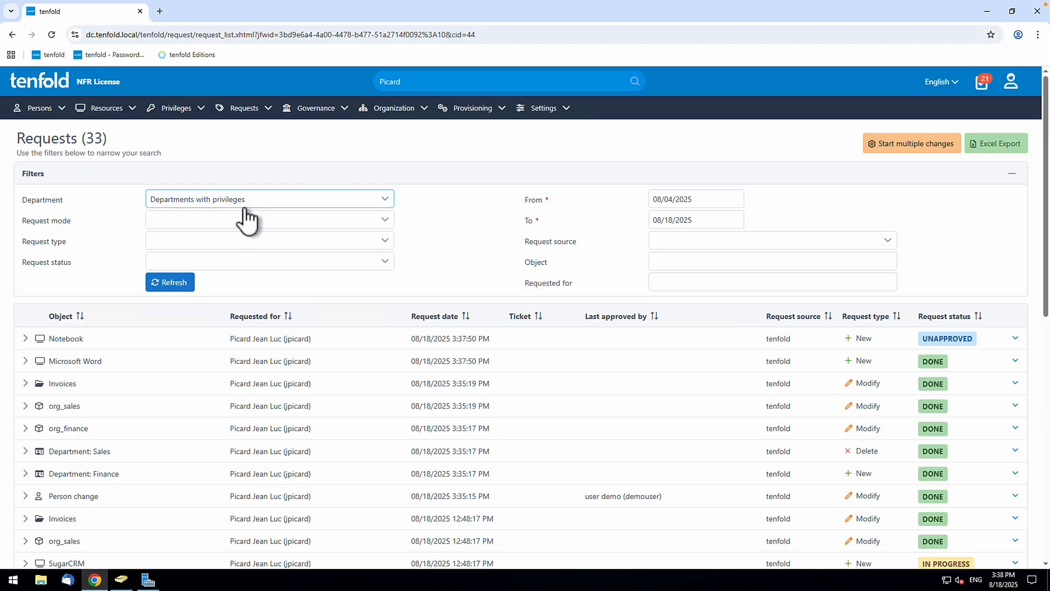
scroll(248, 230, down, 1)
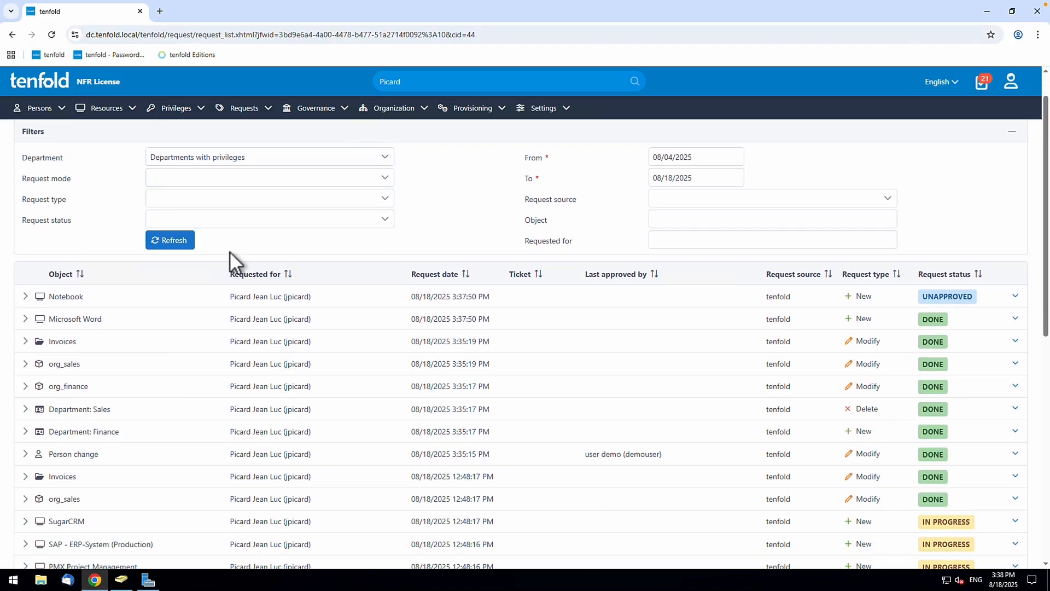
click(1014, 296)
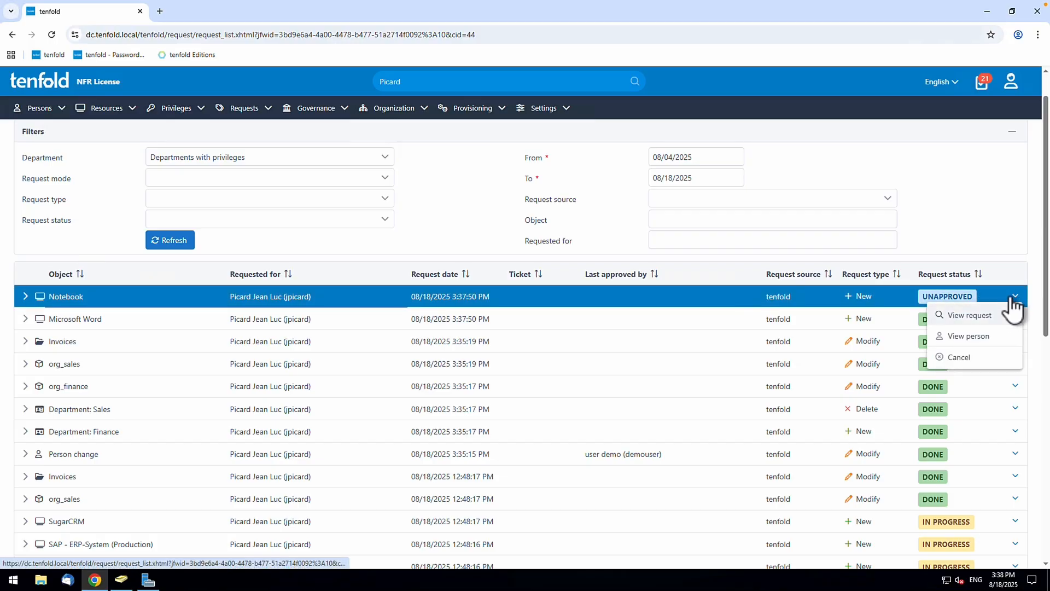
click(969, 316)
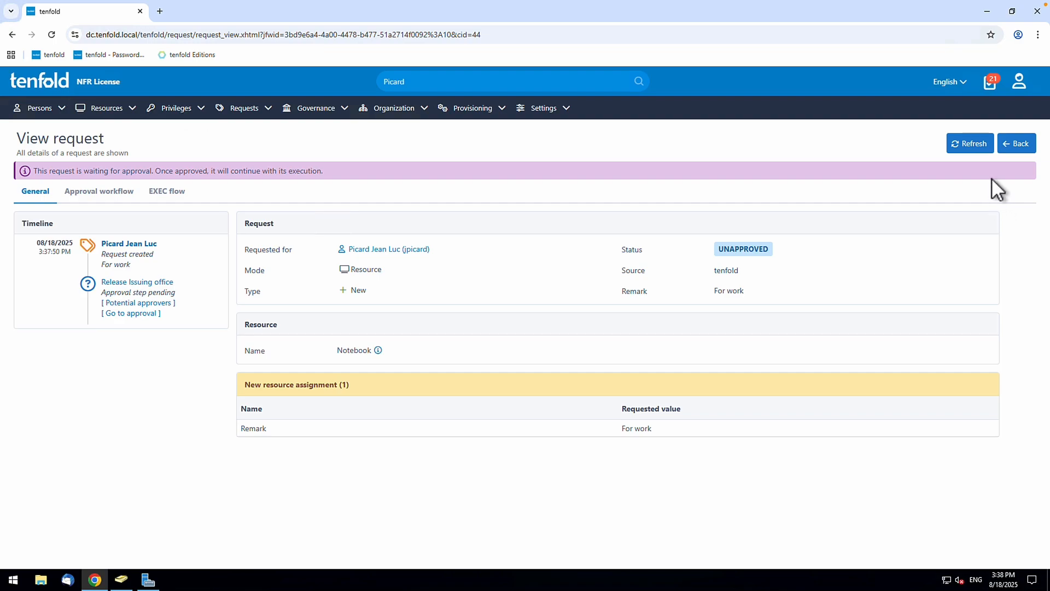
click(964, 142)
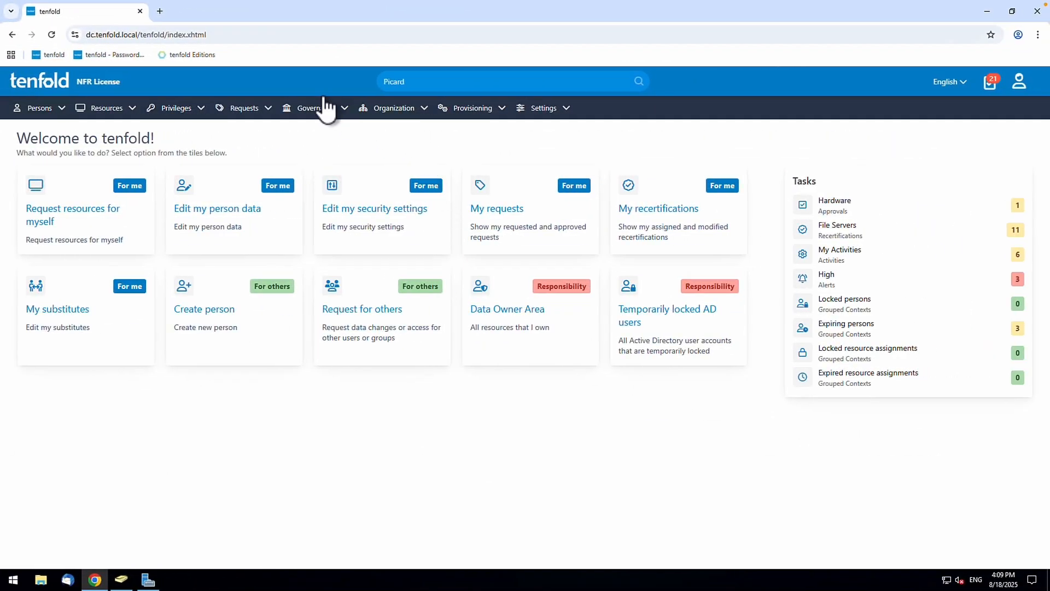
- Go to the governance profile management list and open the "Department: Finance" profile for editing
click(339, 110)
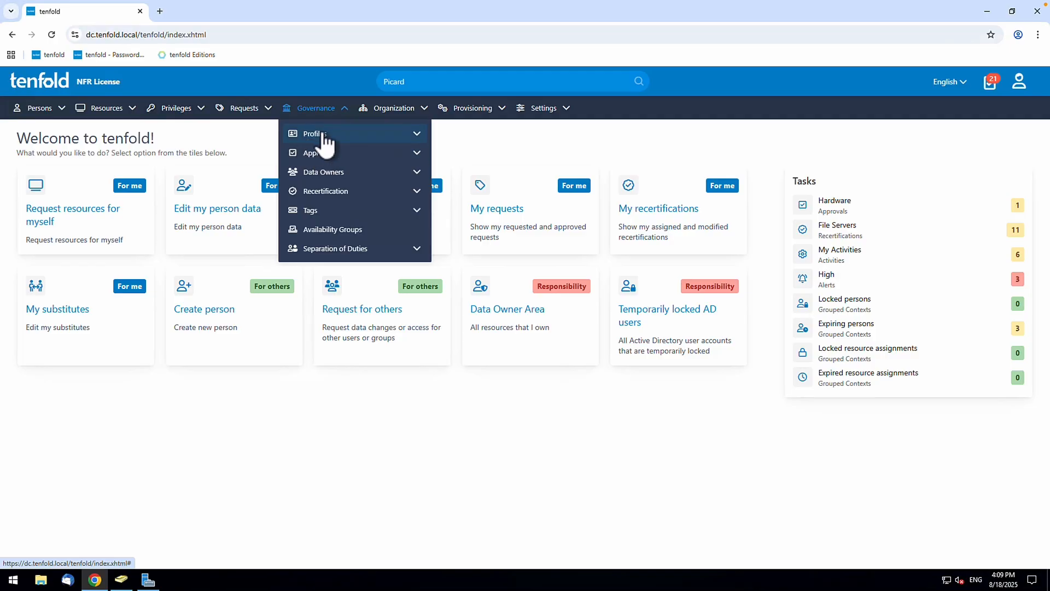
click(415, 134)
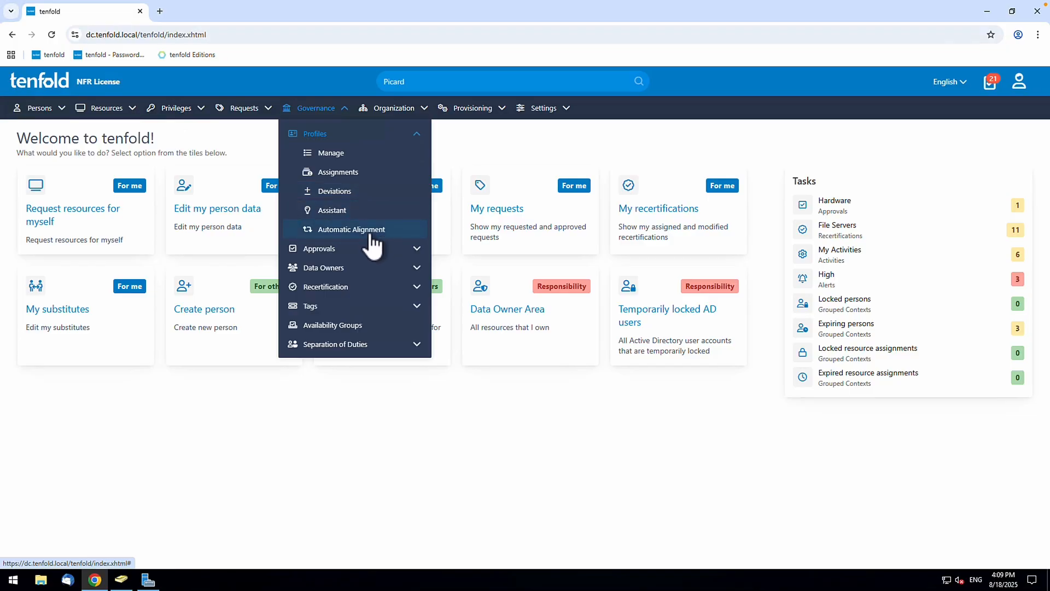
click(323, 152)
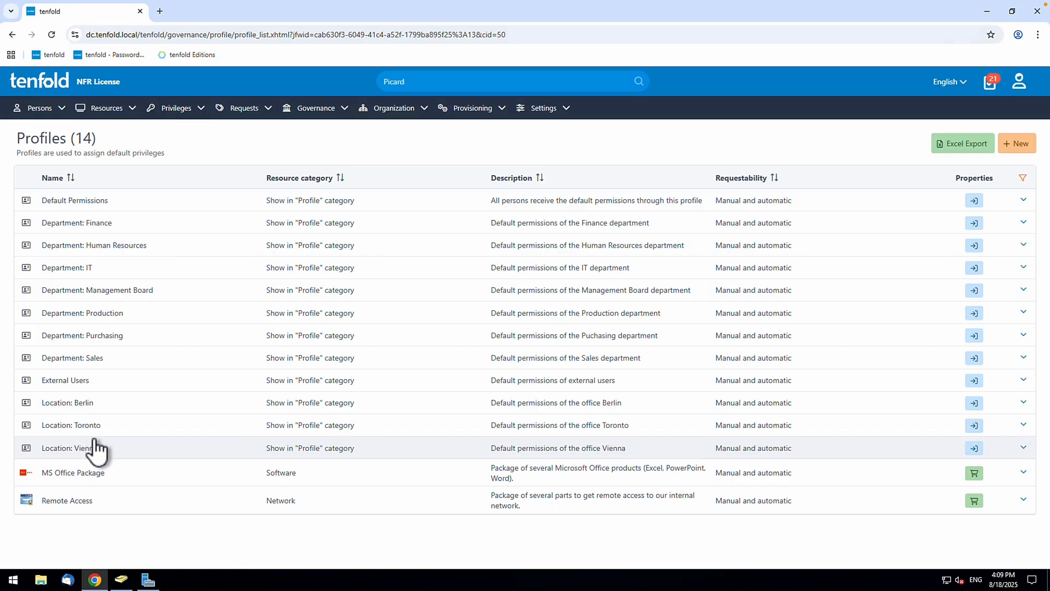
click(79, 228)
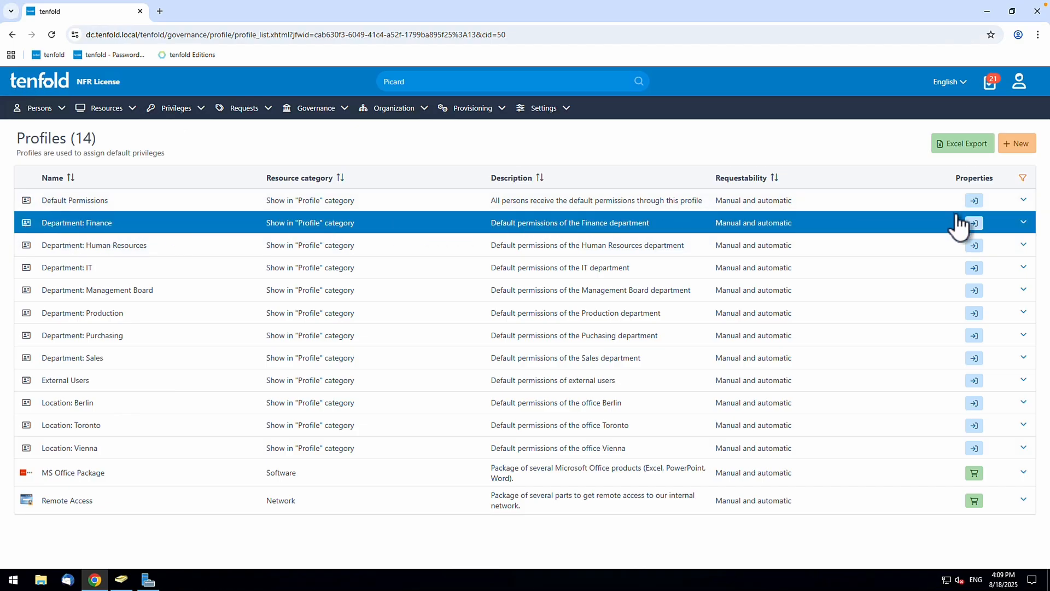
click(1024, 221)
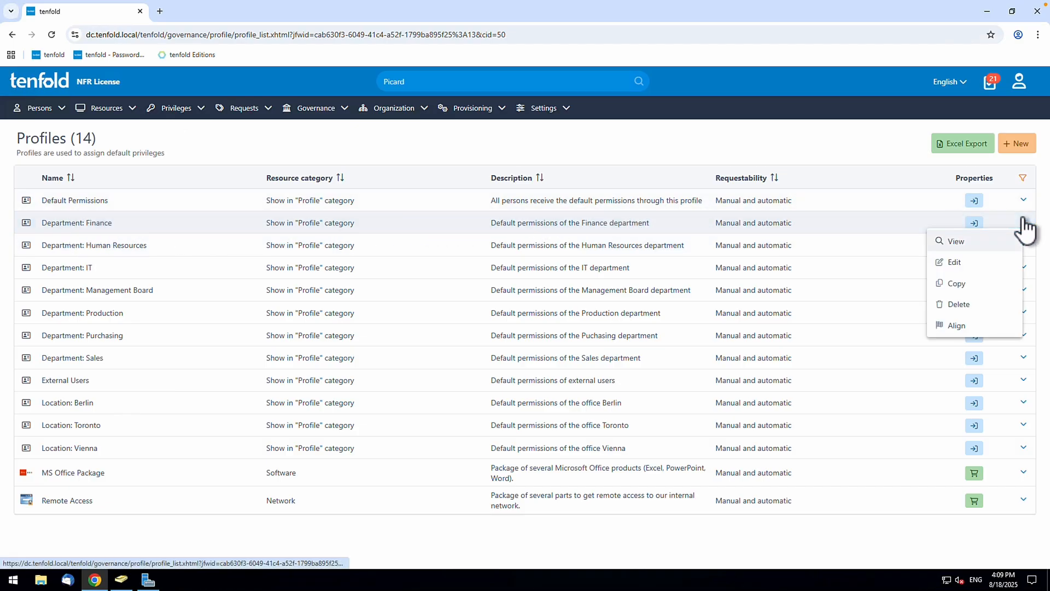
click(954, 265)
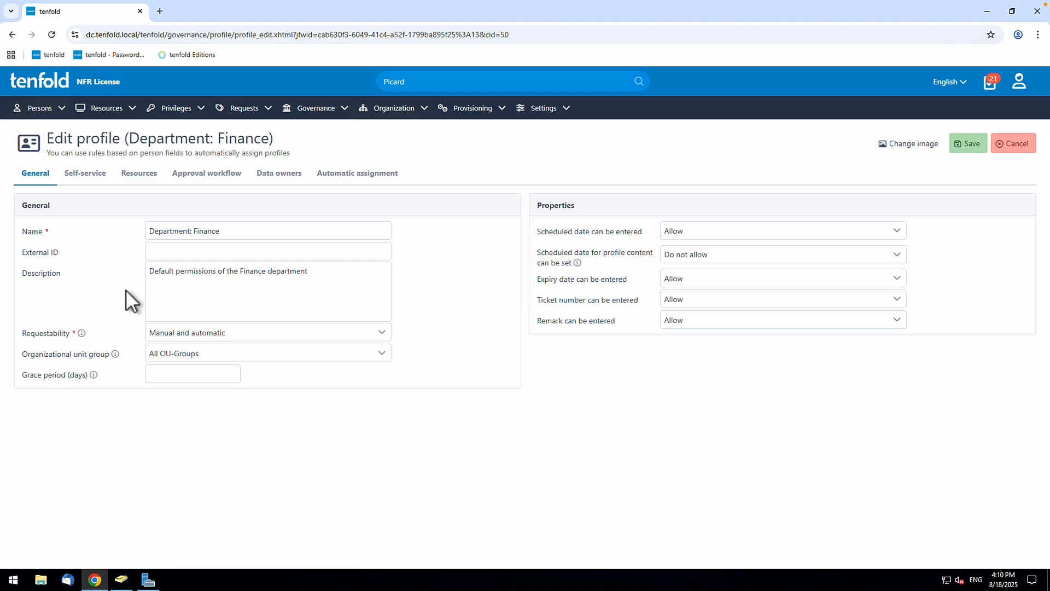
- Review the Finance profile's self-service settings and its assigned file server and Active Directory groups
click(87, 174)
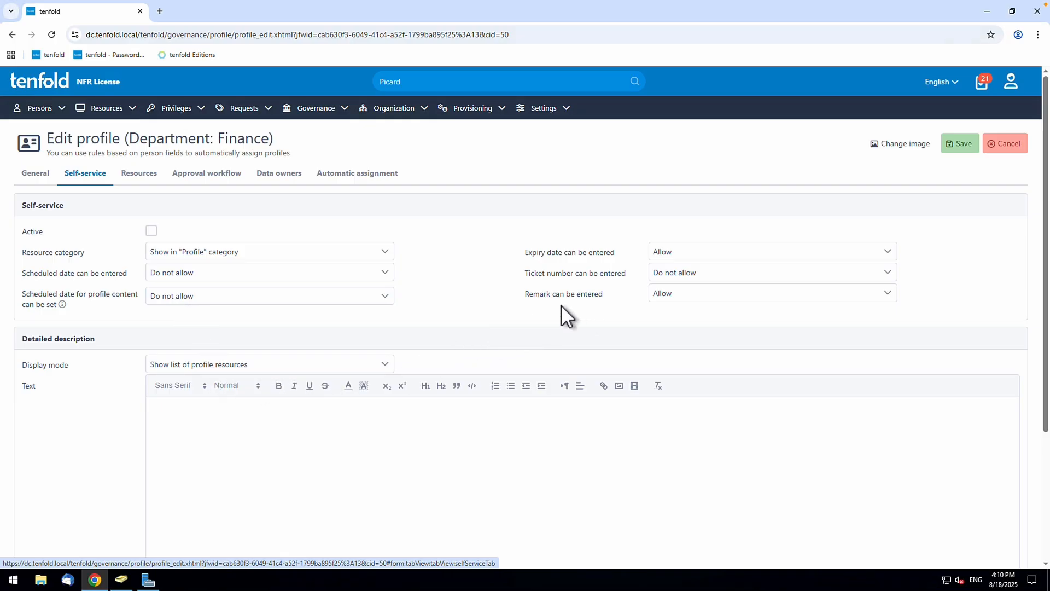
click(144, 173)
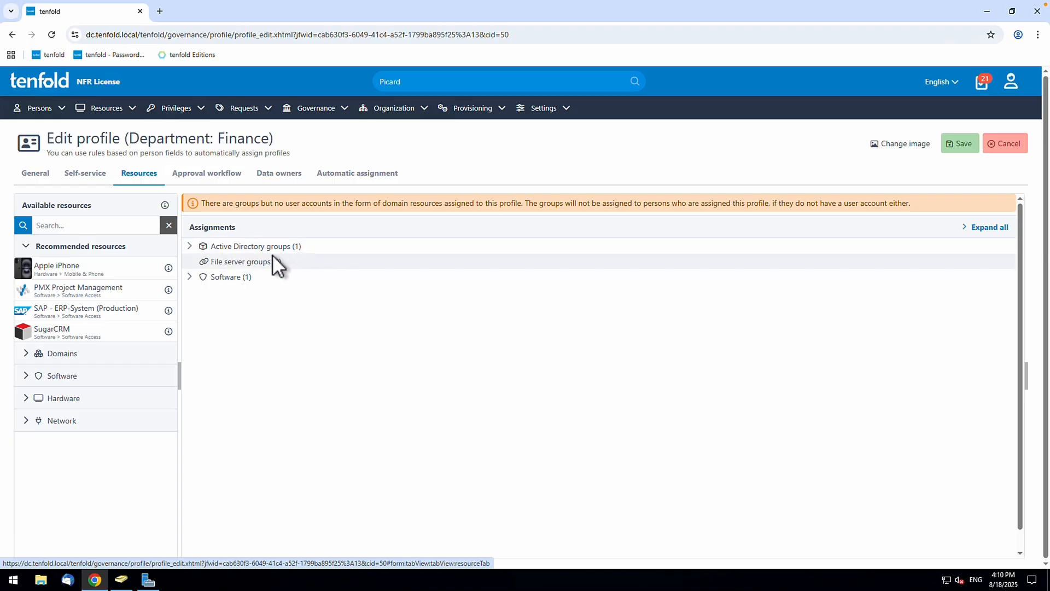
click(221, 264)
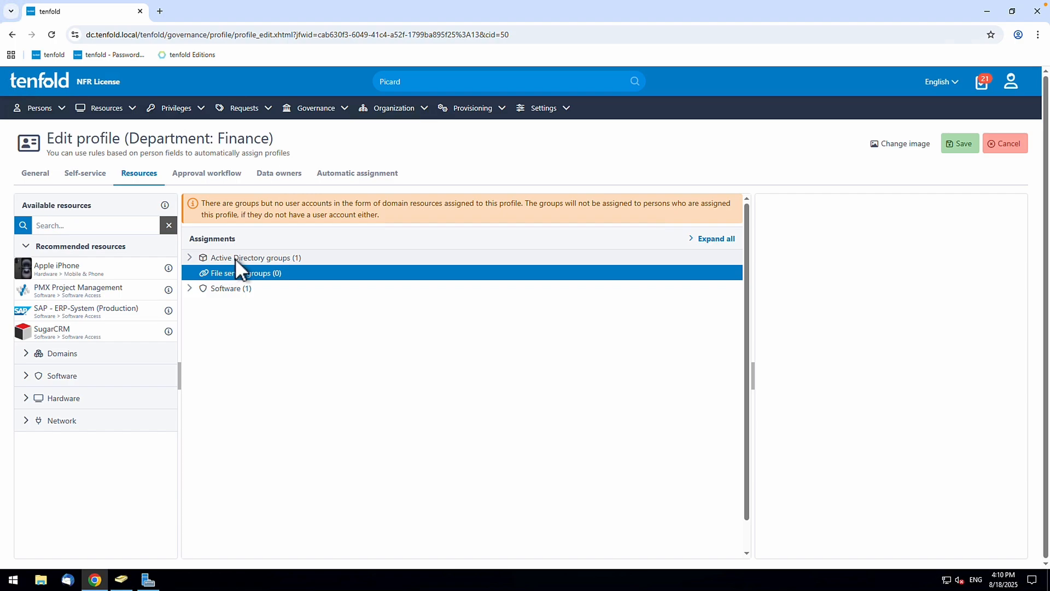
click(235, 257)
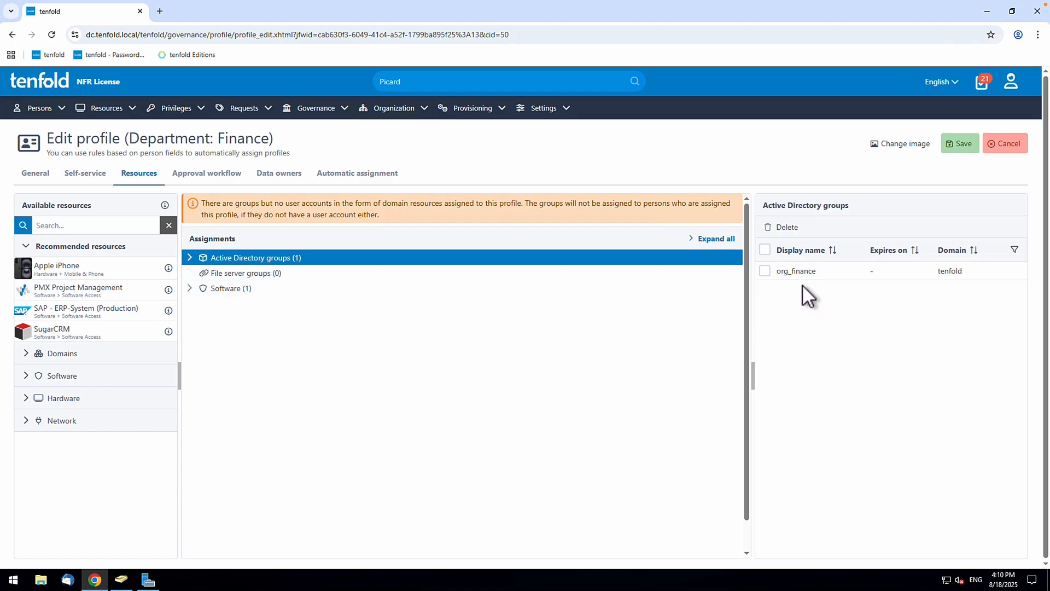
- Expand the profile's Software Access assignments and inspect the details of SAP - ERP-System (Production) and SugarCRM
click(192, 290)
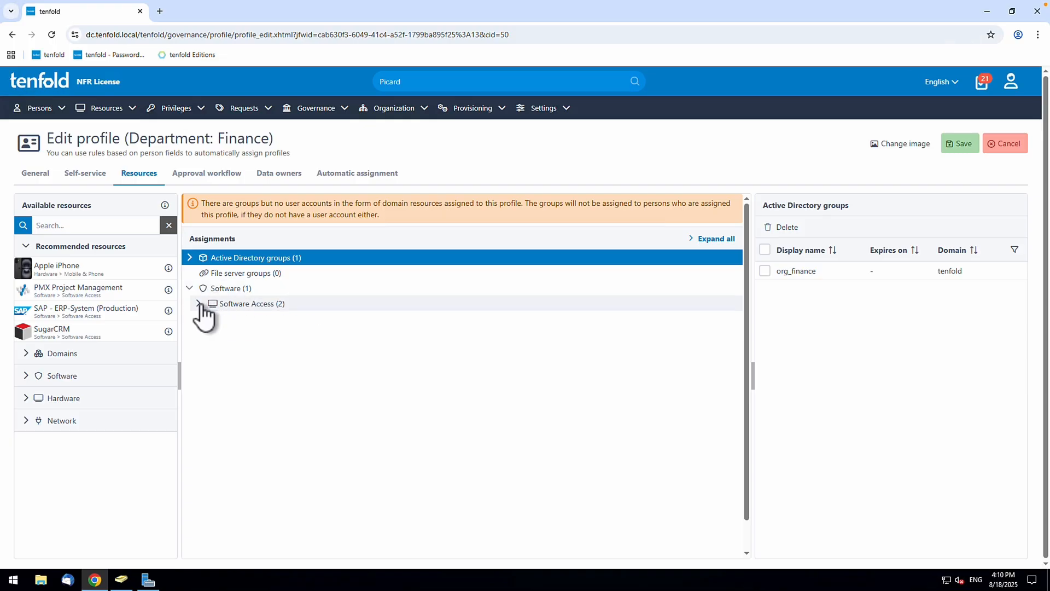
click(198, 304)
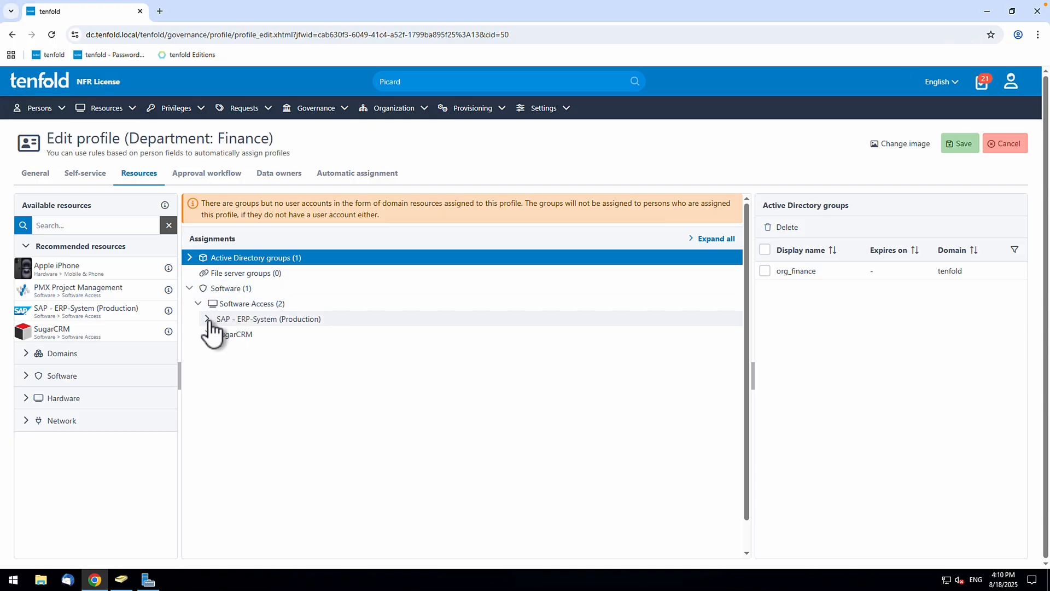
click(209, 320)
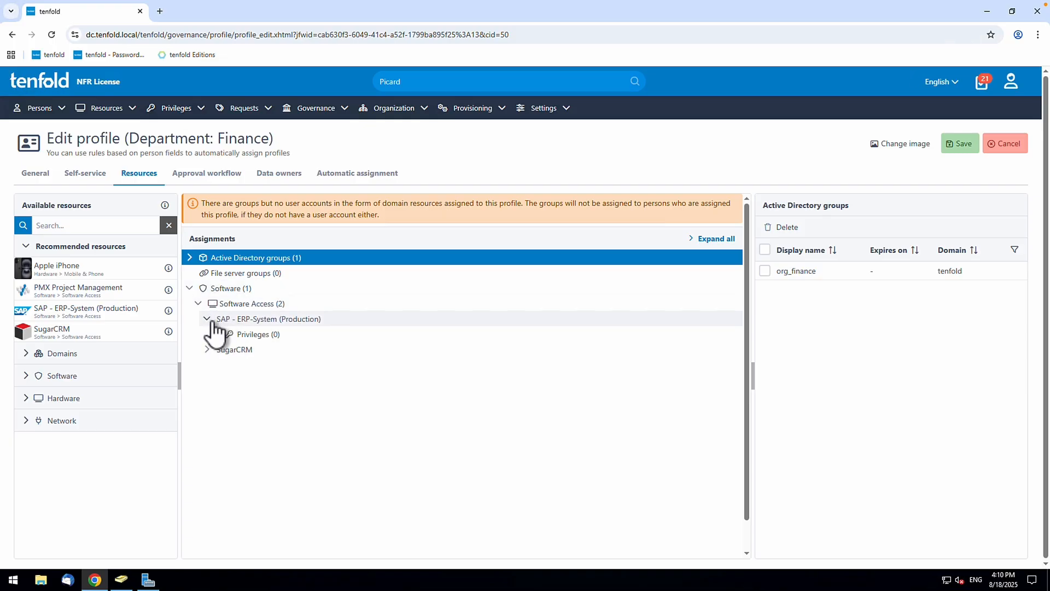
click(257, 323)
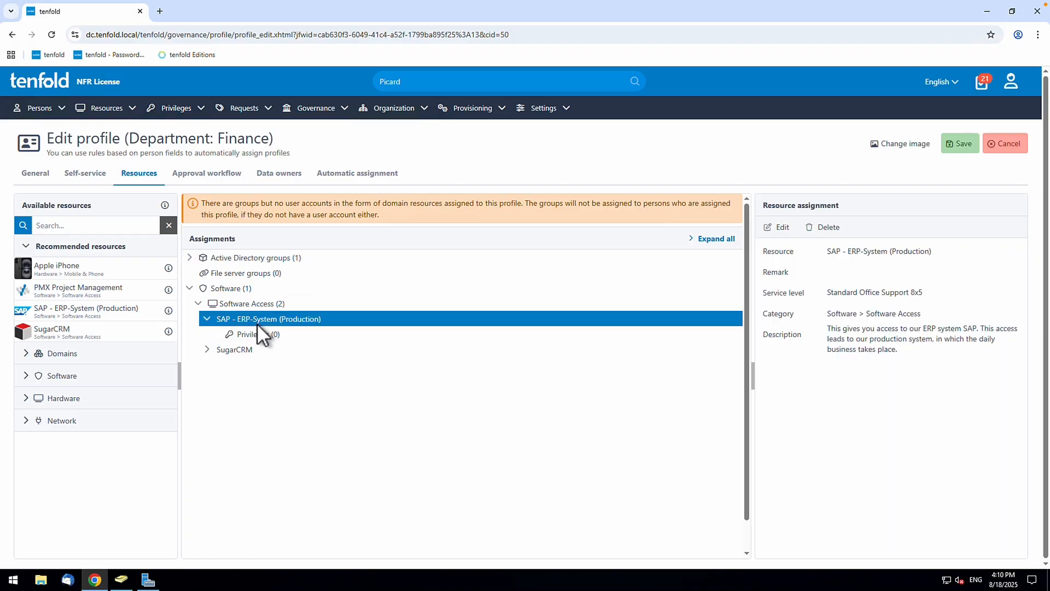
click(243, 350)
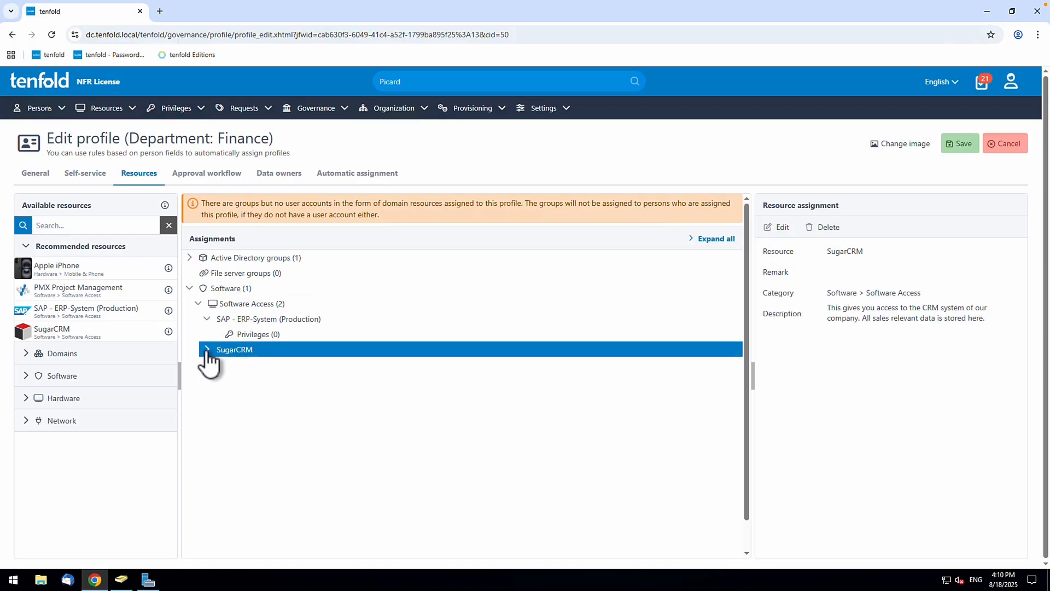
click(207, 350)
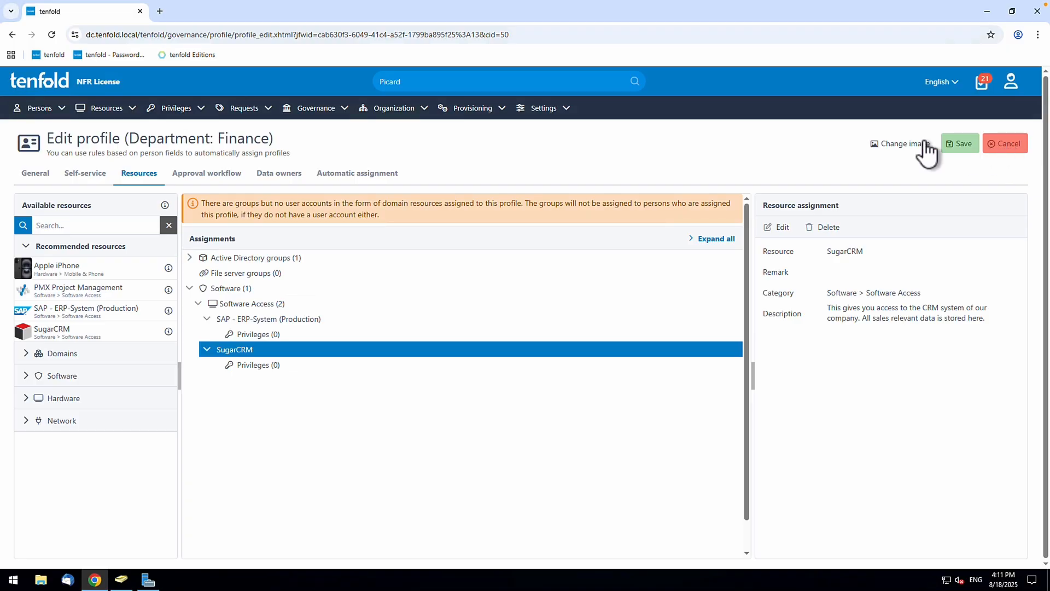
- Review the Finance profile's approval workflow, data owners and automatic assignment rules
click(210, 174)
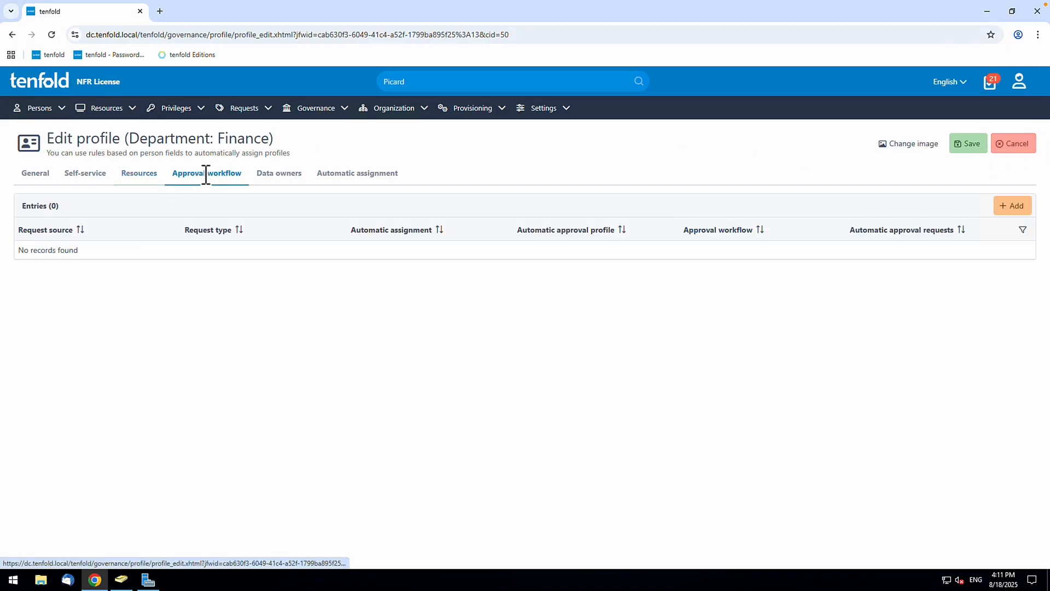
click(278, 173)
click(359, 173)
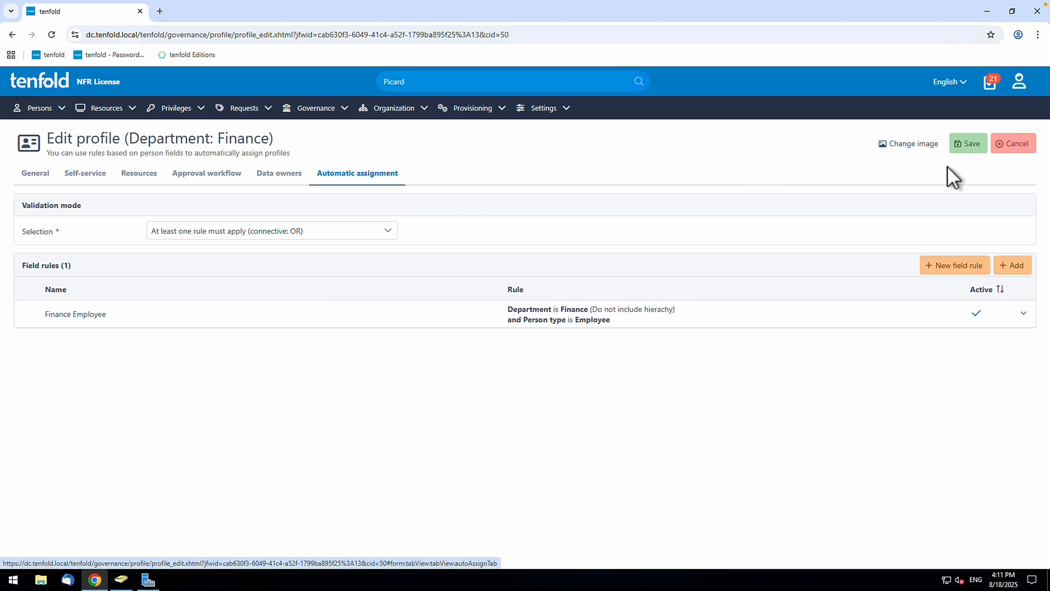
- Leave the Finance profile without saving and check which actions the profile list offers for Department: Finance
click(1016, 144)
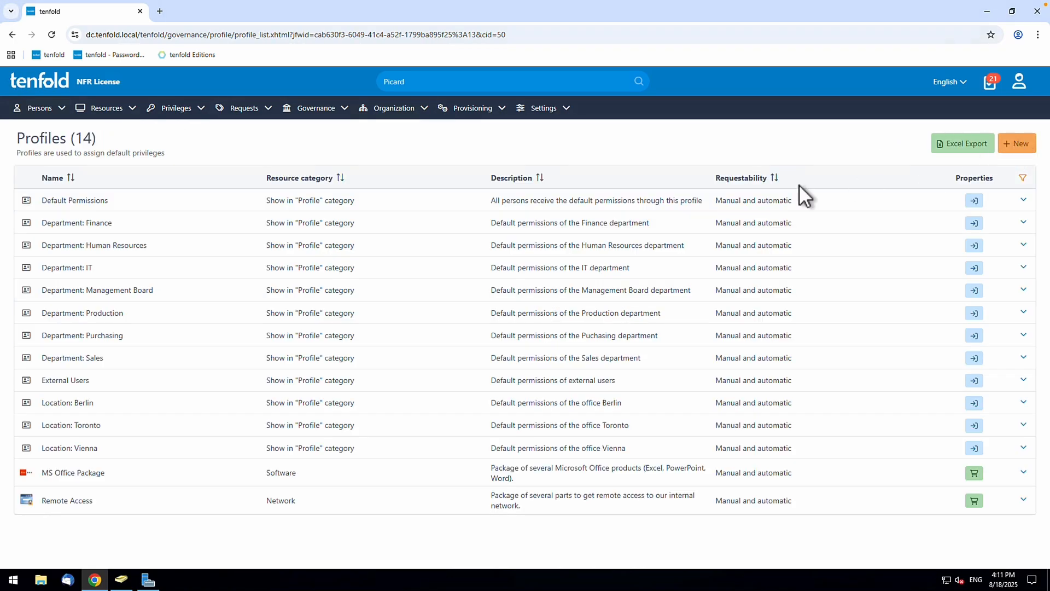
click(1023, 222)
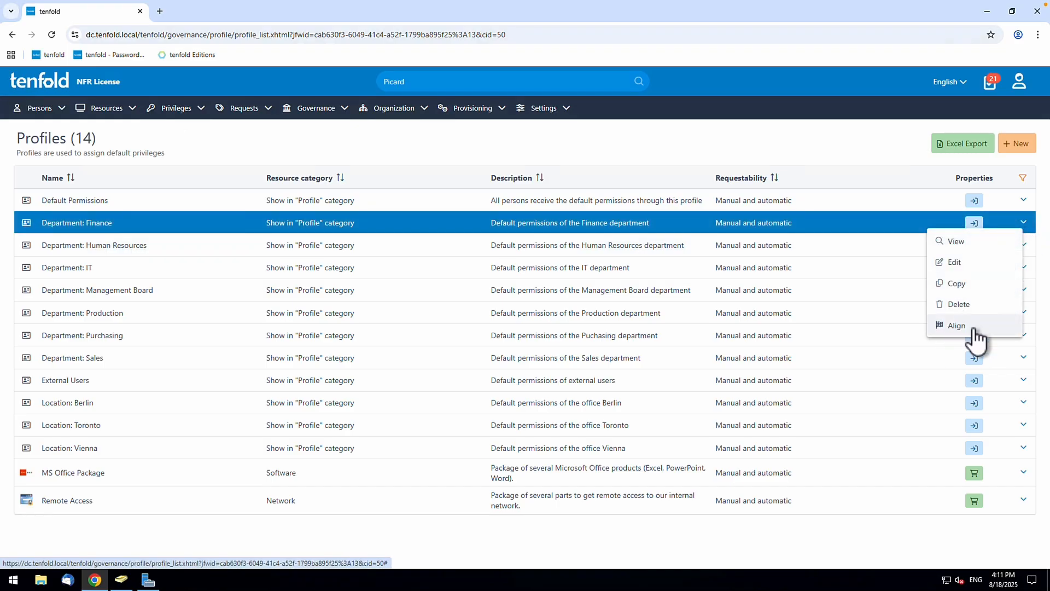
click(868, 179)
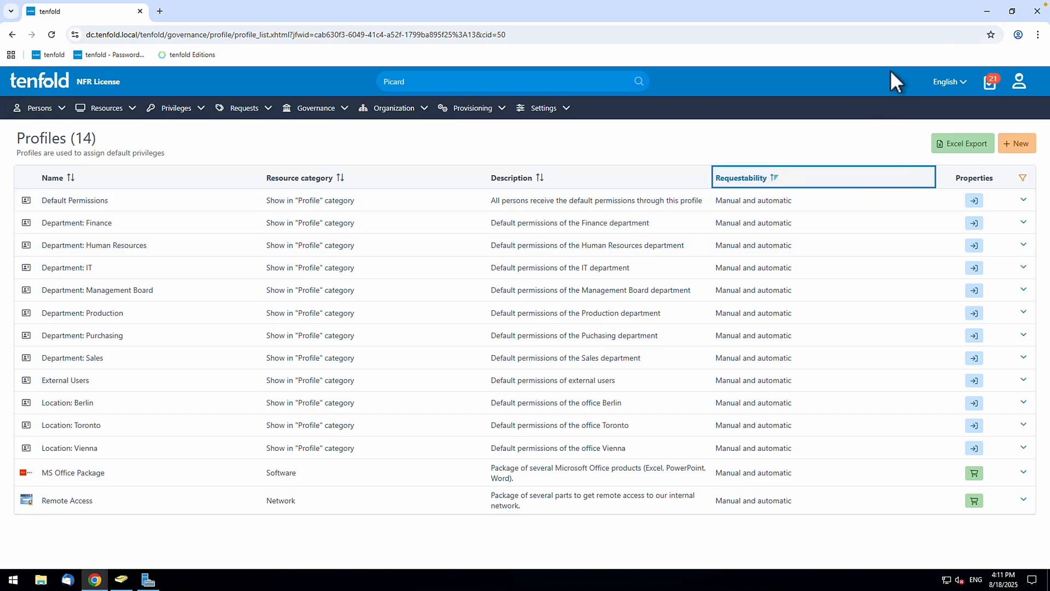
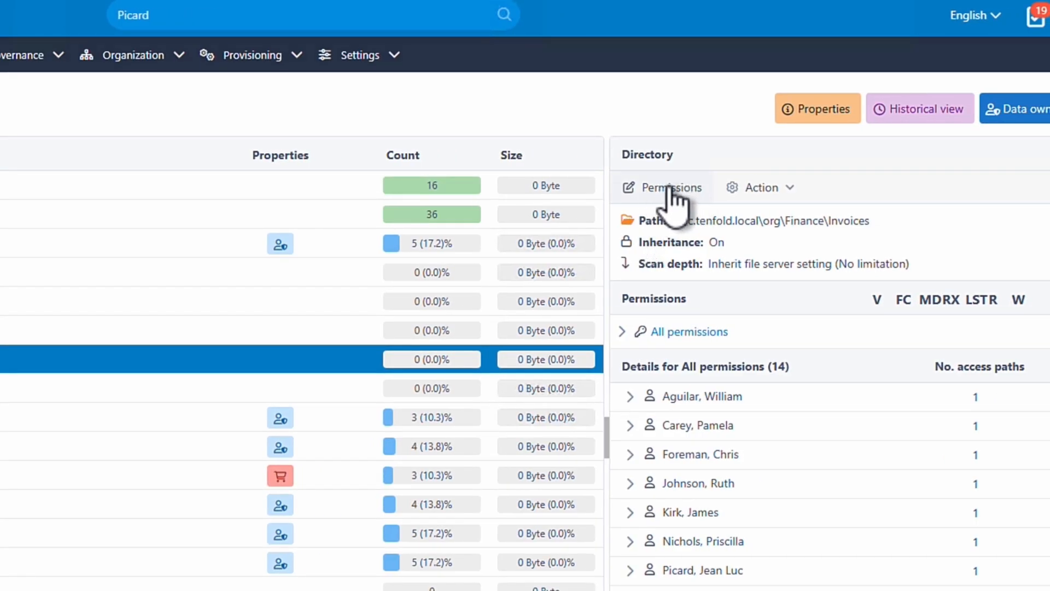
- Review the actions available for the Finance\Invoices directory, and inspect which group holds its Full Control permission
click(788, 188)
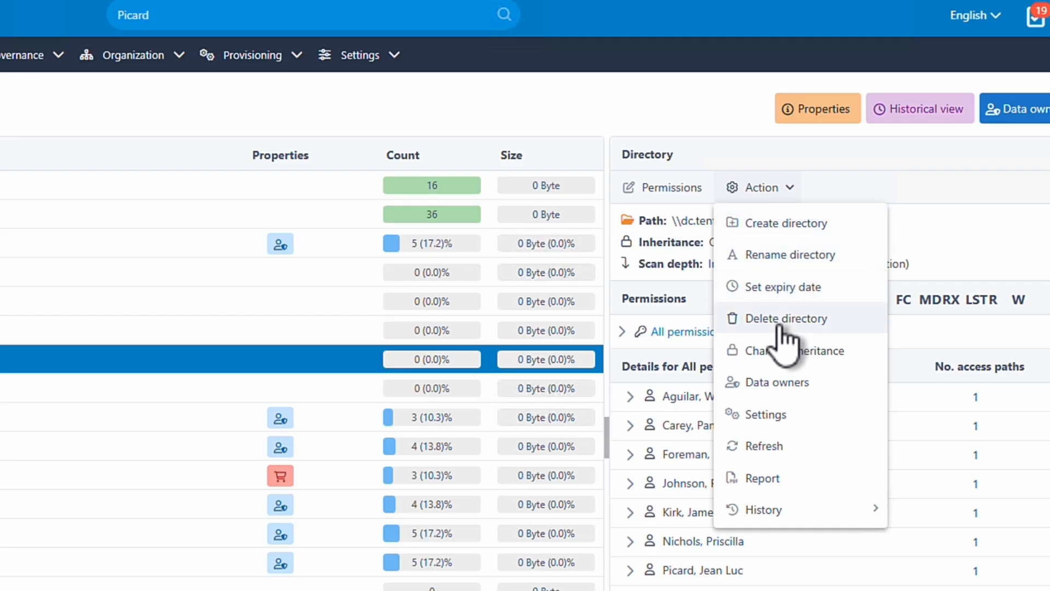
click(791, 440)
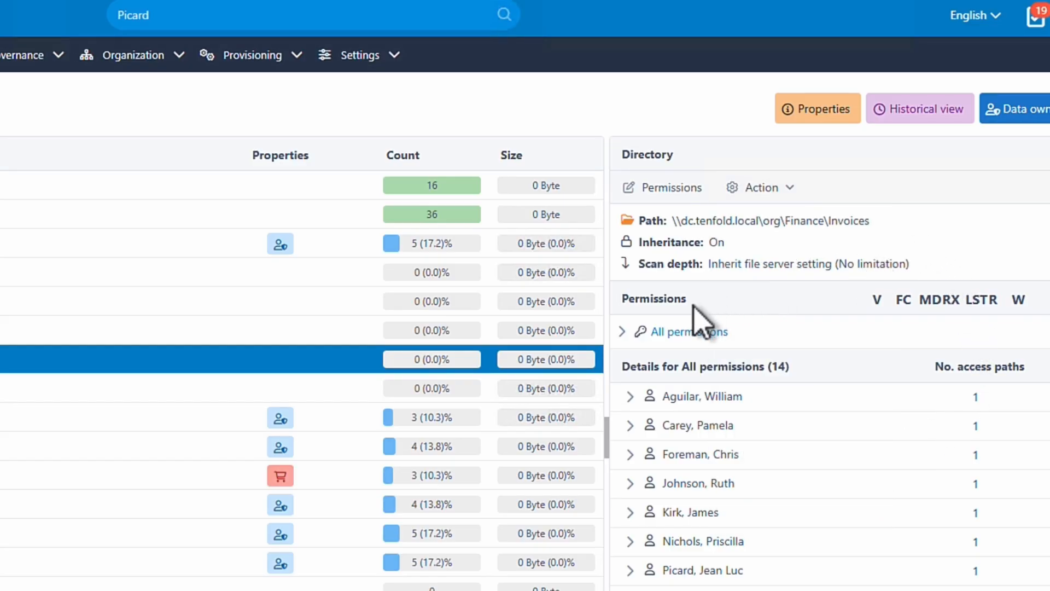
click(622, 331)
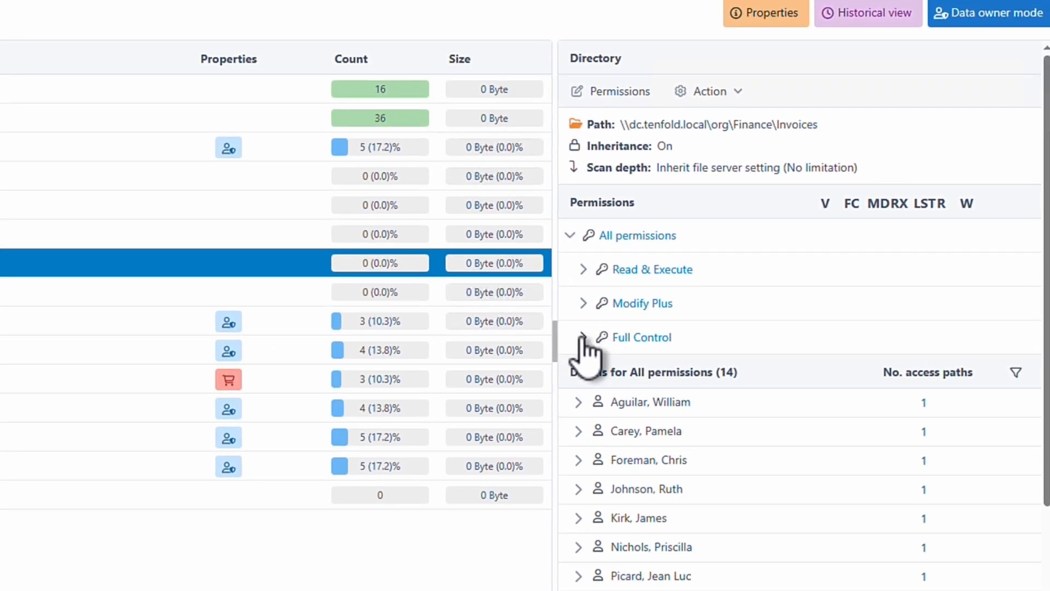
click(583, 336)
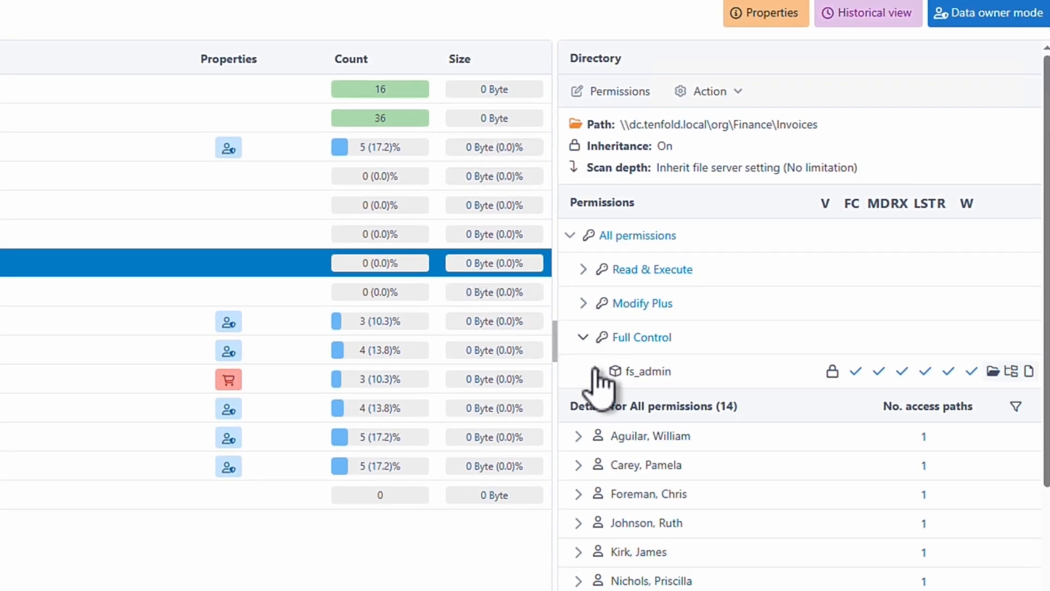
click(582, 337)
- Expand the Modify Plus permission of the Invoices directory to examine the org_finance group's members, and check the list of all persons with access
click(583, 303)
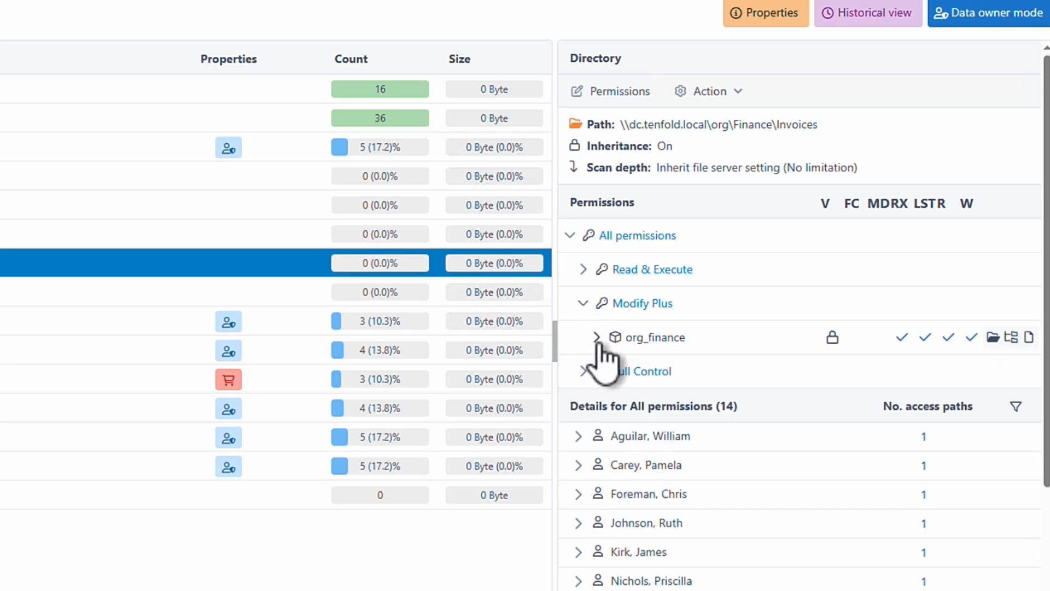
click(596, 337)
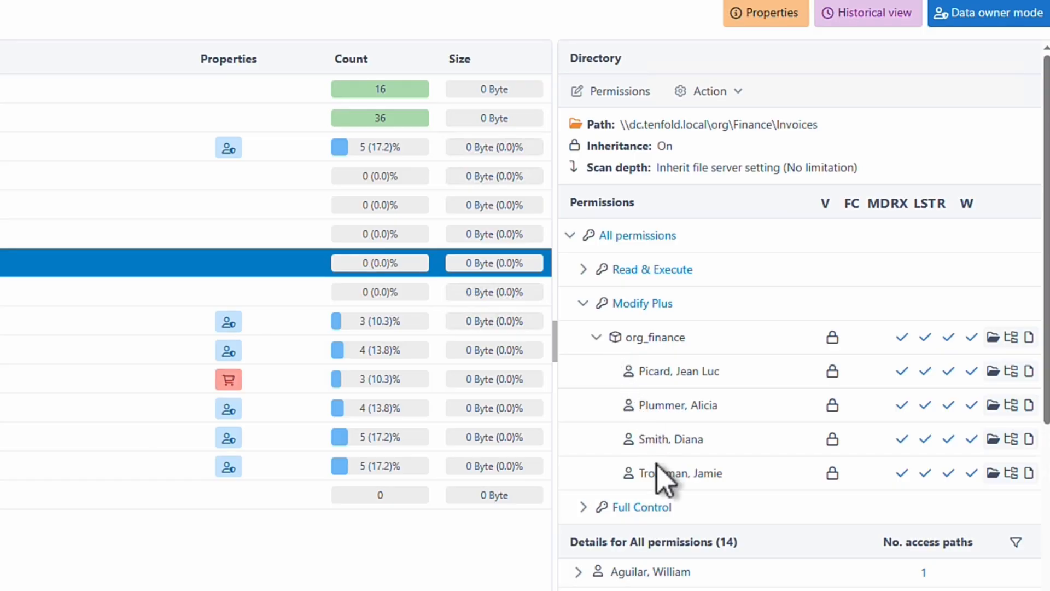
drag(676, 372, 635, 383)
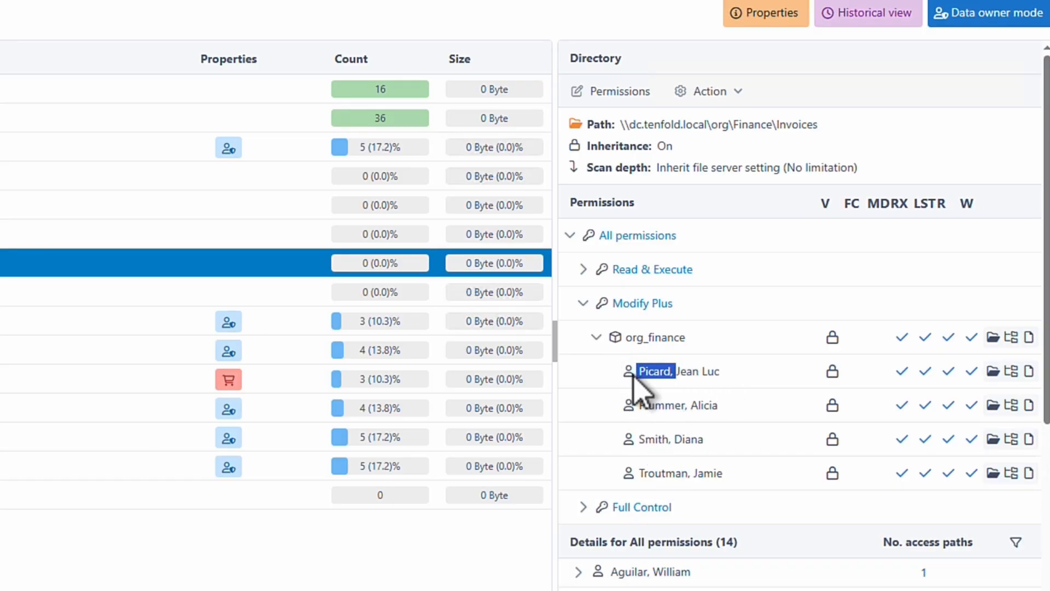
click(717, 377)
click(597, 337)
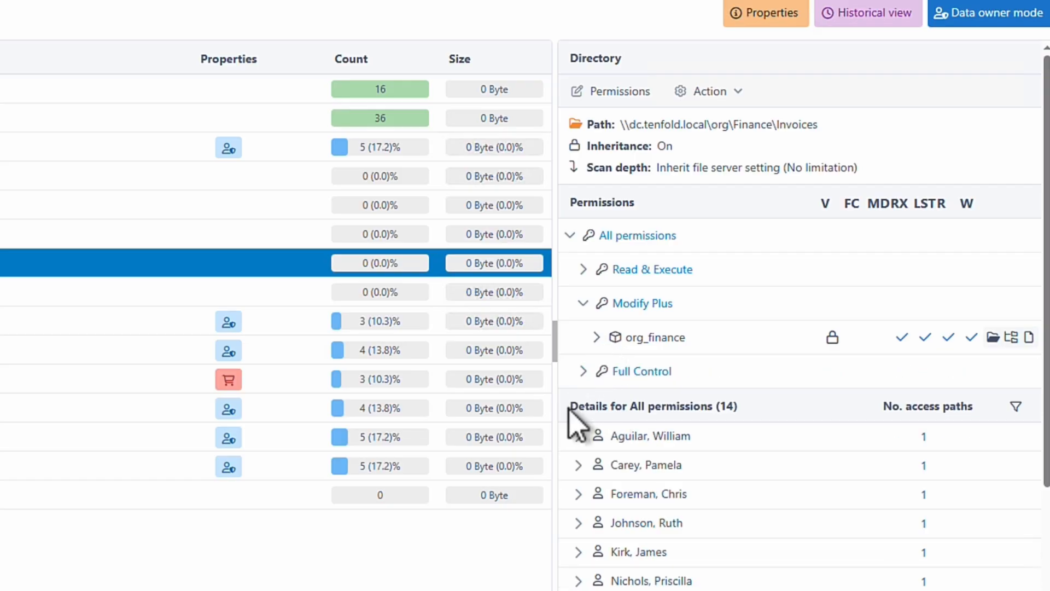
drag(566, 409, 754, 428)
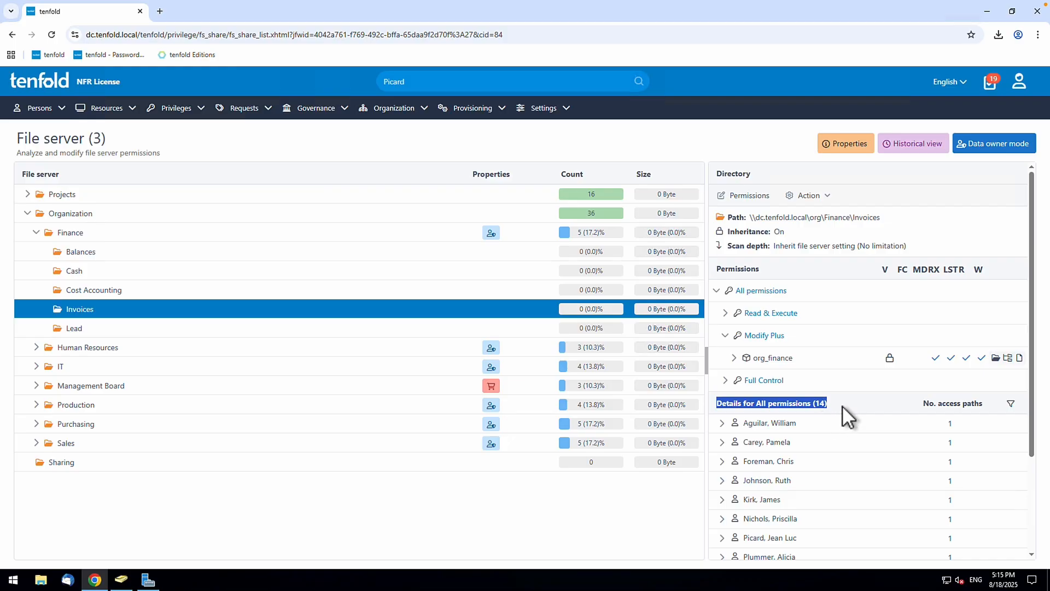
click(842, 405)
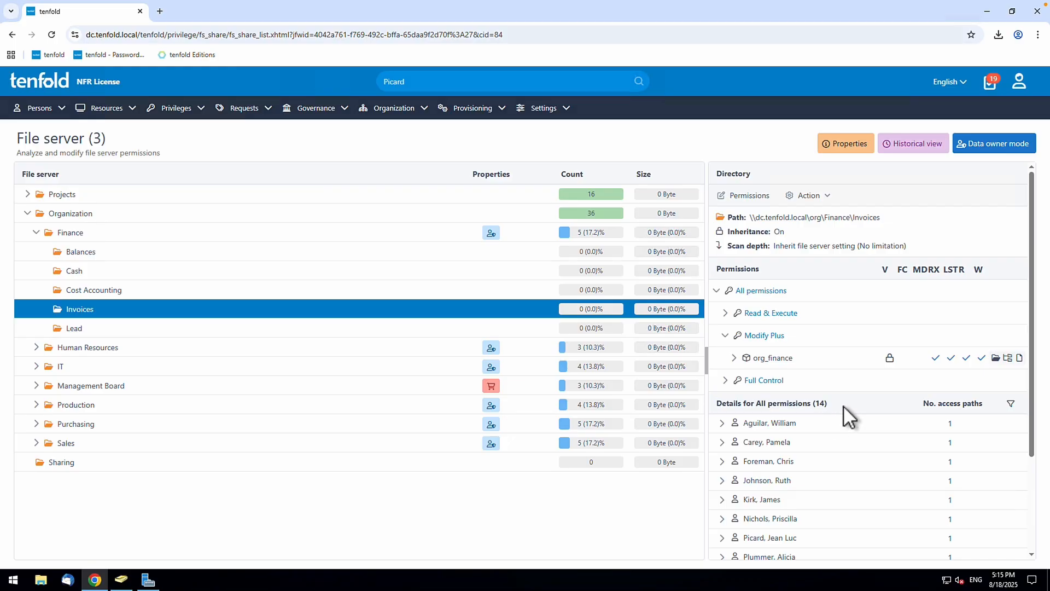
- Show and hide the number of explicit permissions for the file server, and switch to data owner mode and back to administrator mode
click(855, 153)
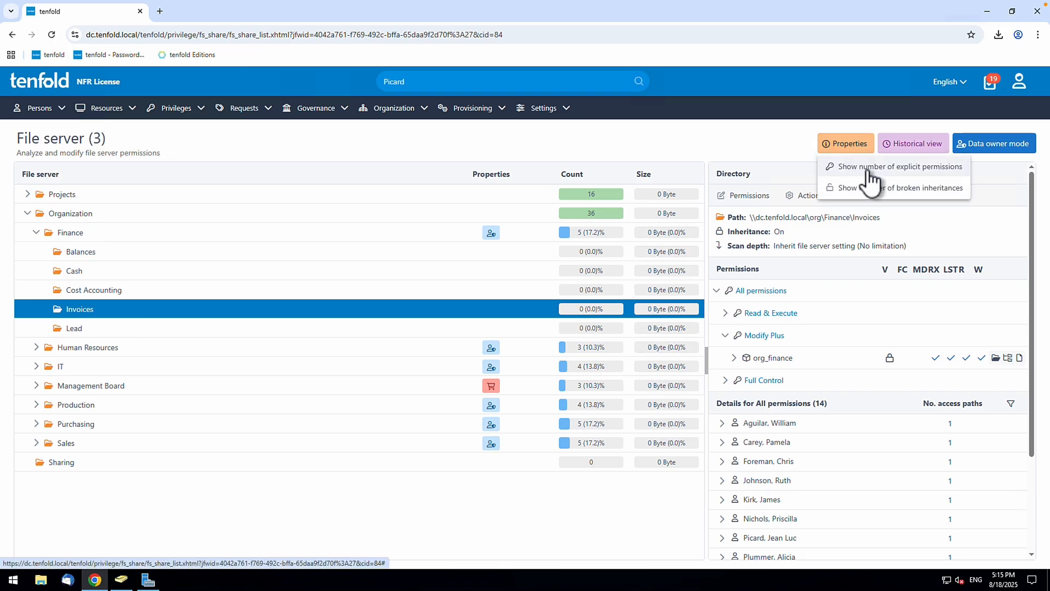
click(867, 169)
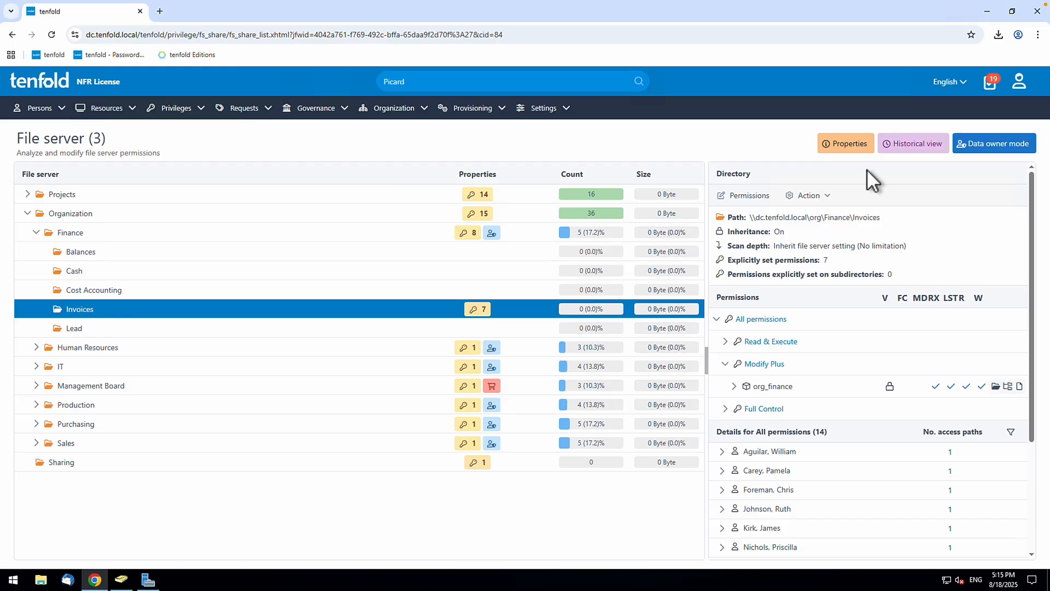
click(807, 195)
click(851, 158)
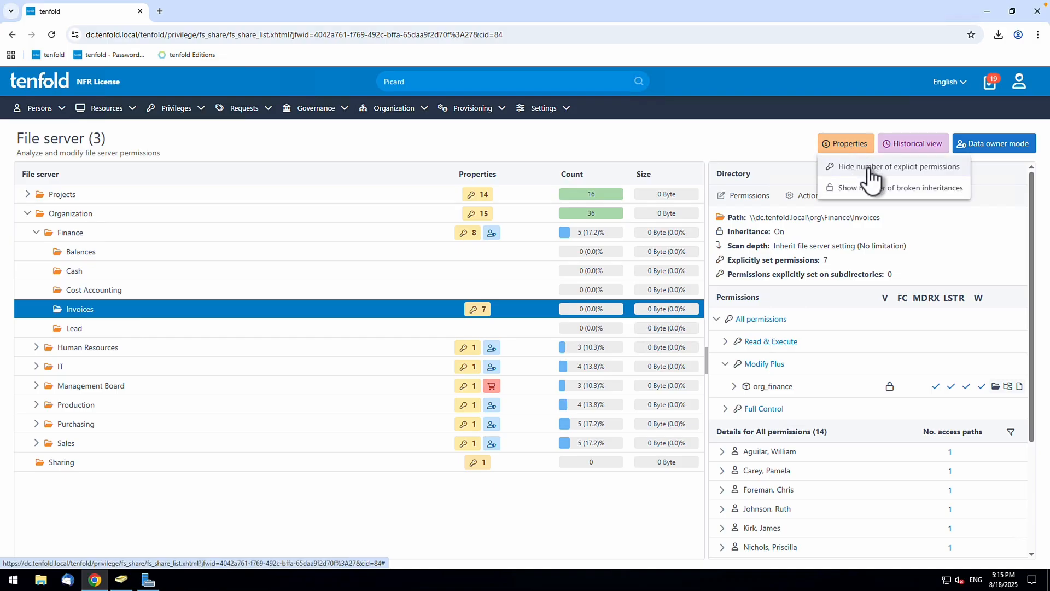
click(867, 166)
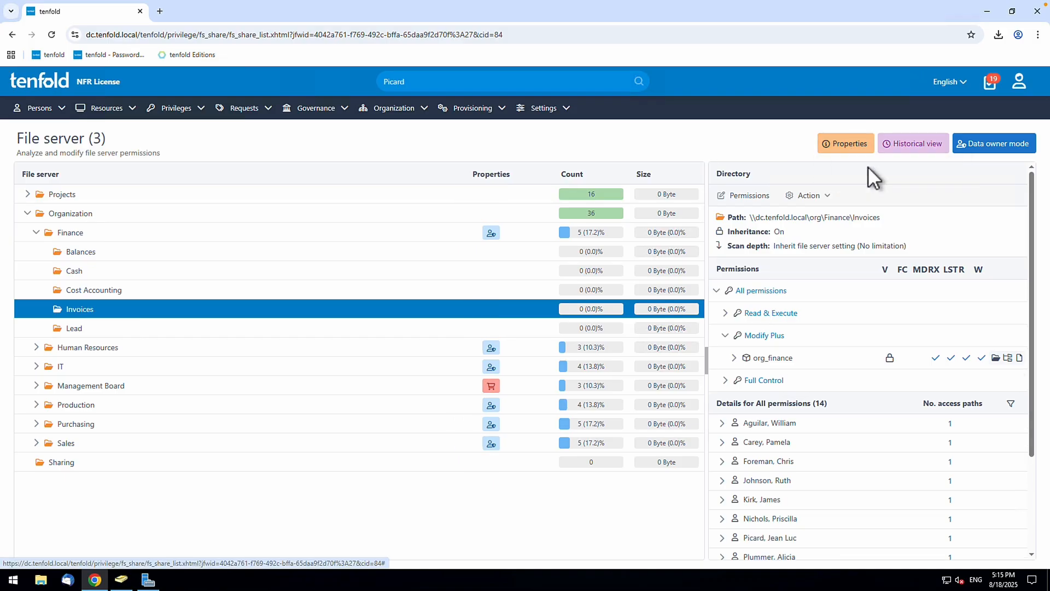
click(999, 147)
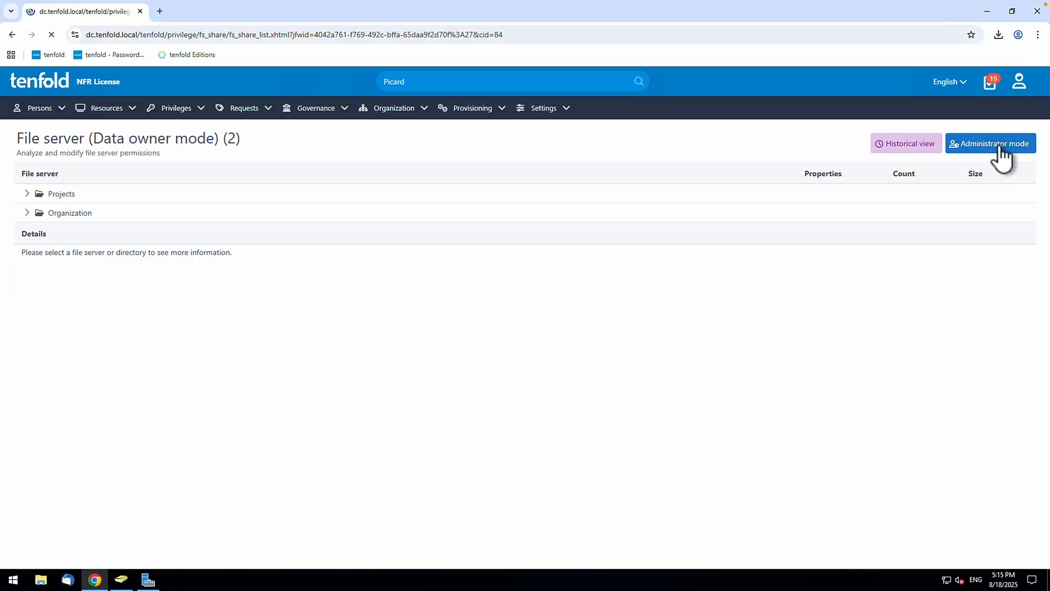
click(1000, 148)
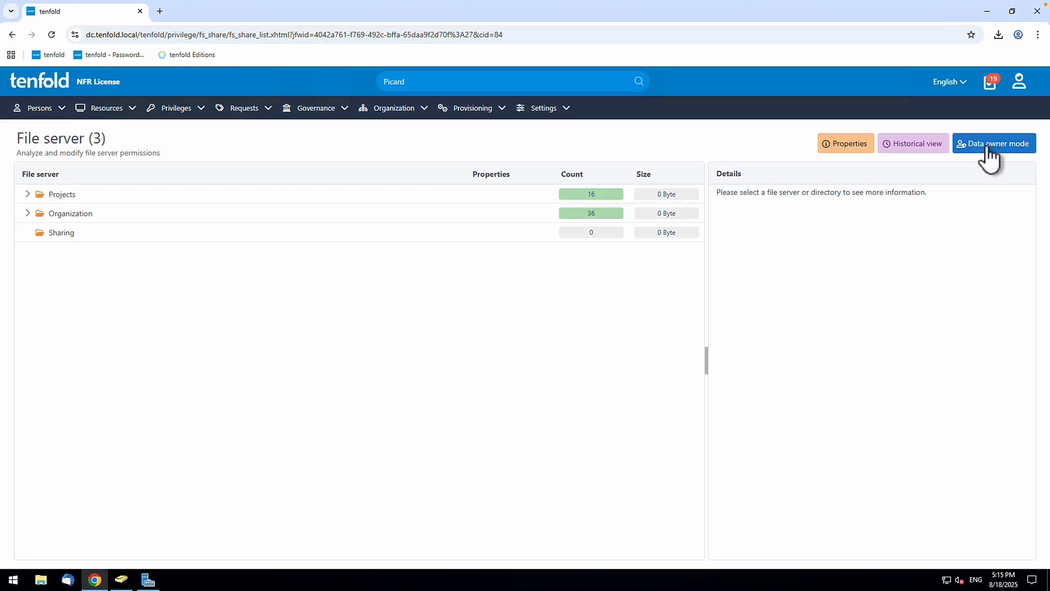
- Open the Finance directory under Organization and inspect the access path of one person with permissions on it
click(27, 214)
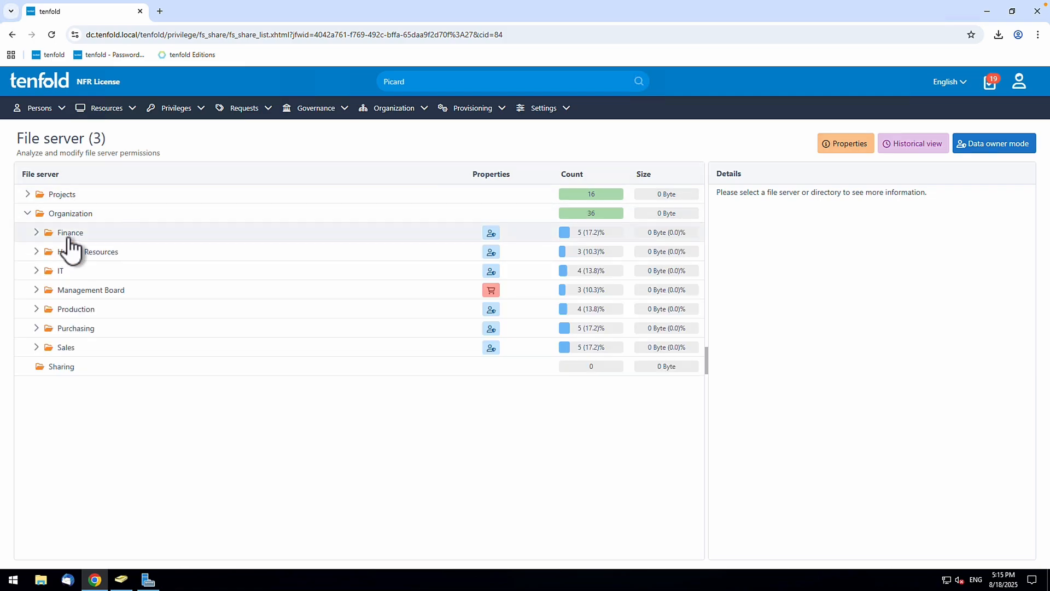
click(66, 233)
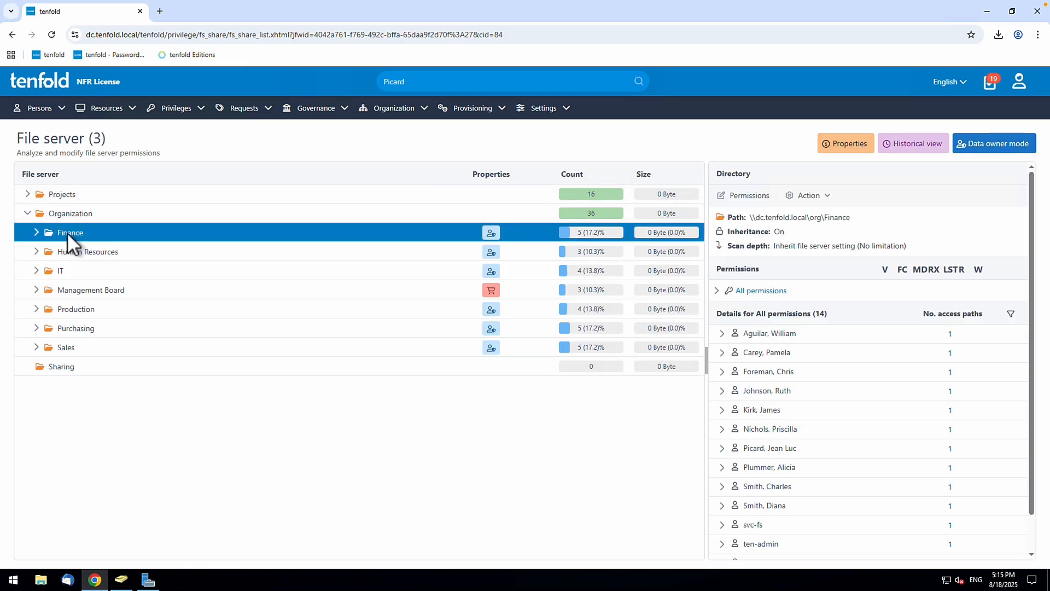
click(36, 233)
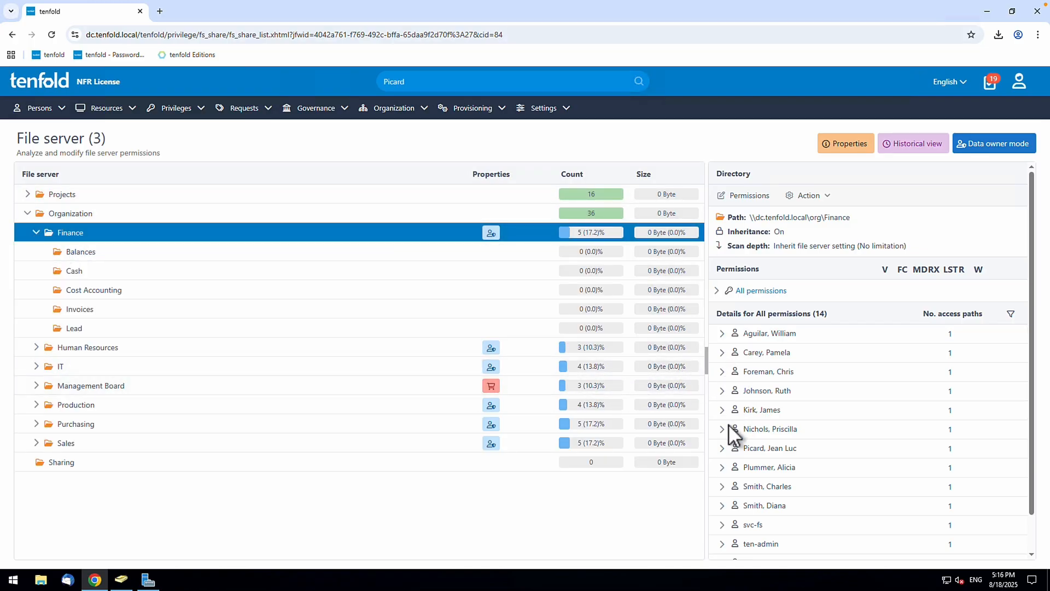
scroll(751, 436, down, 1)
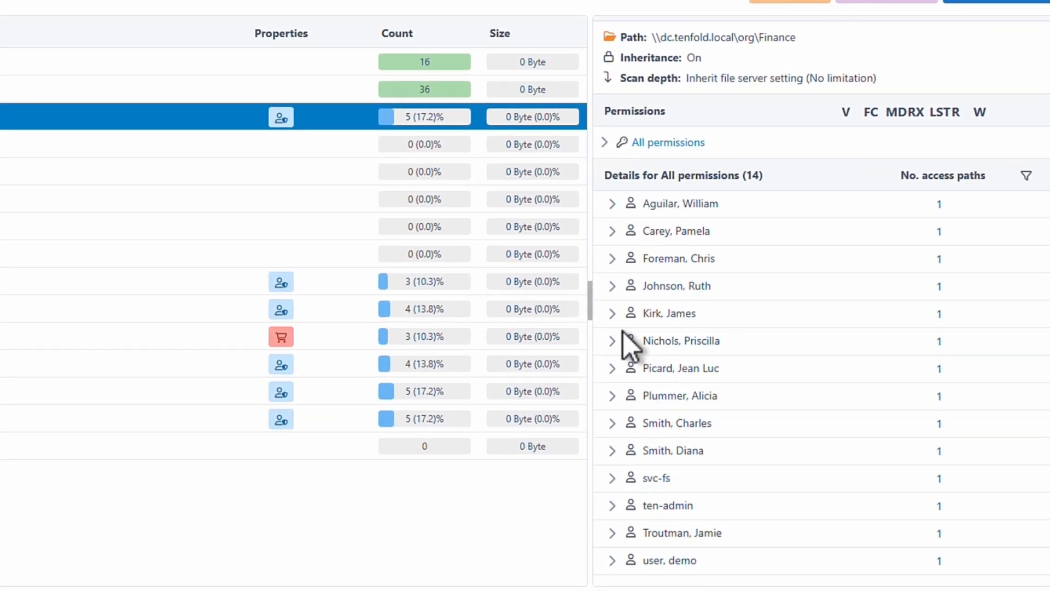
click(612, 314)
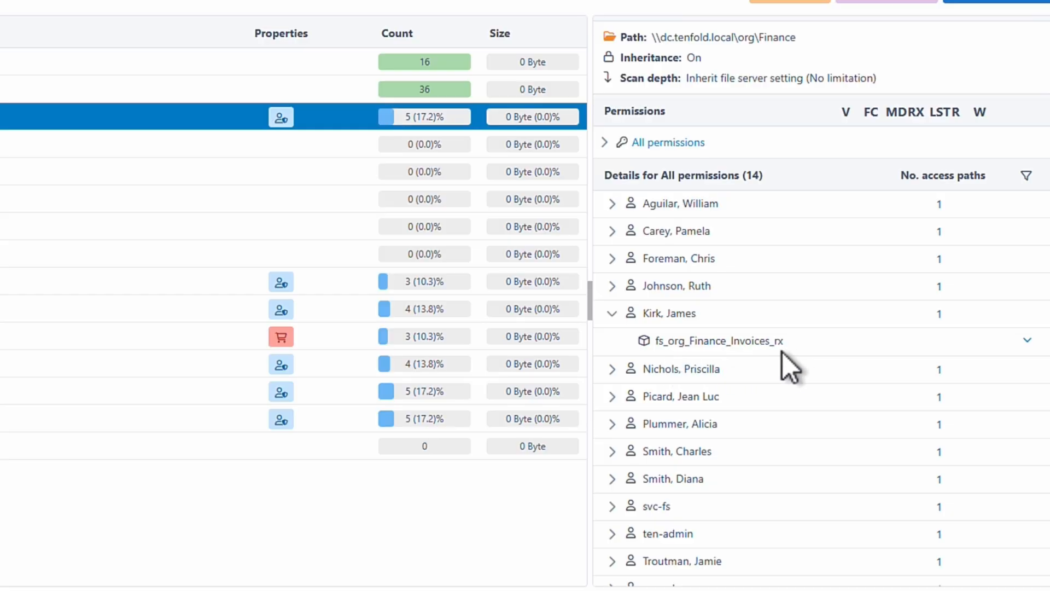
click(612, 314)
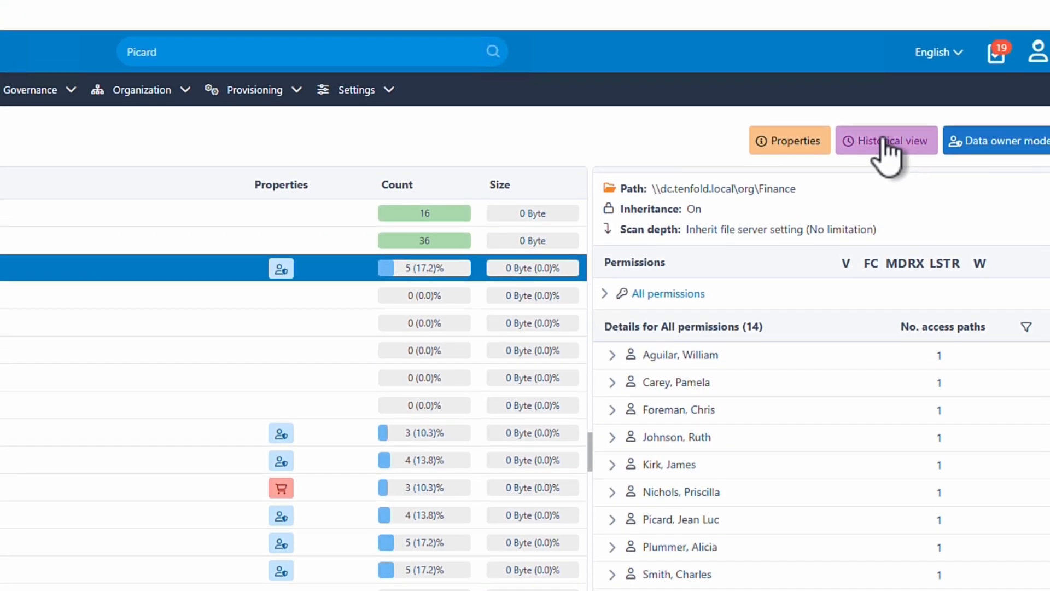
- Choose 08/17/2025 as the historical view date for the file server and dismiss the dialog without applying it
click(886, 143)
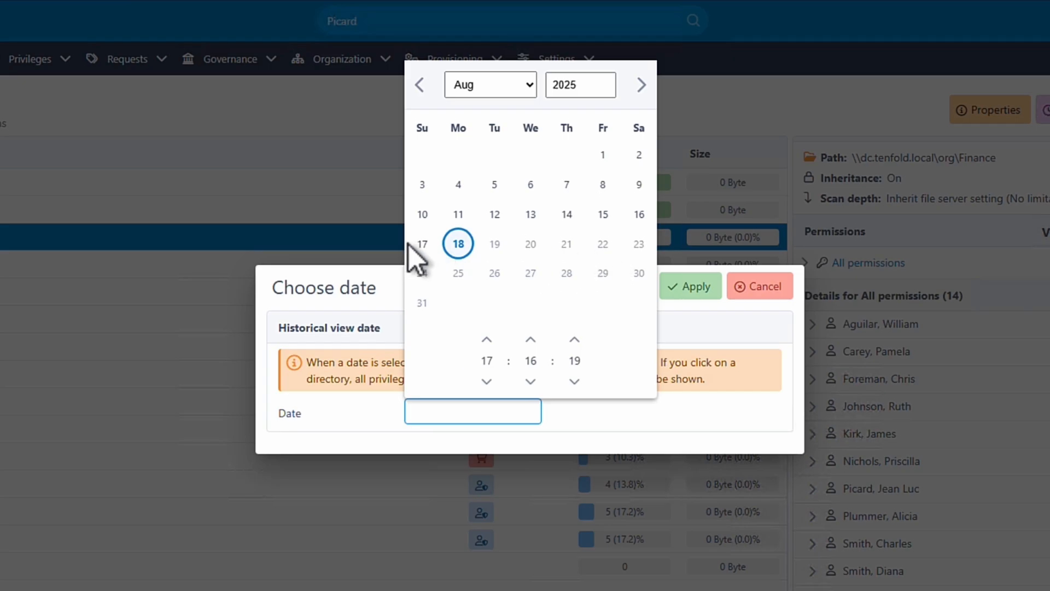
click(422, 245)
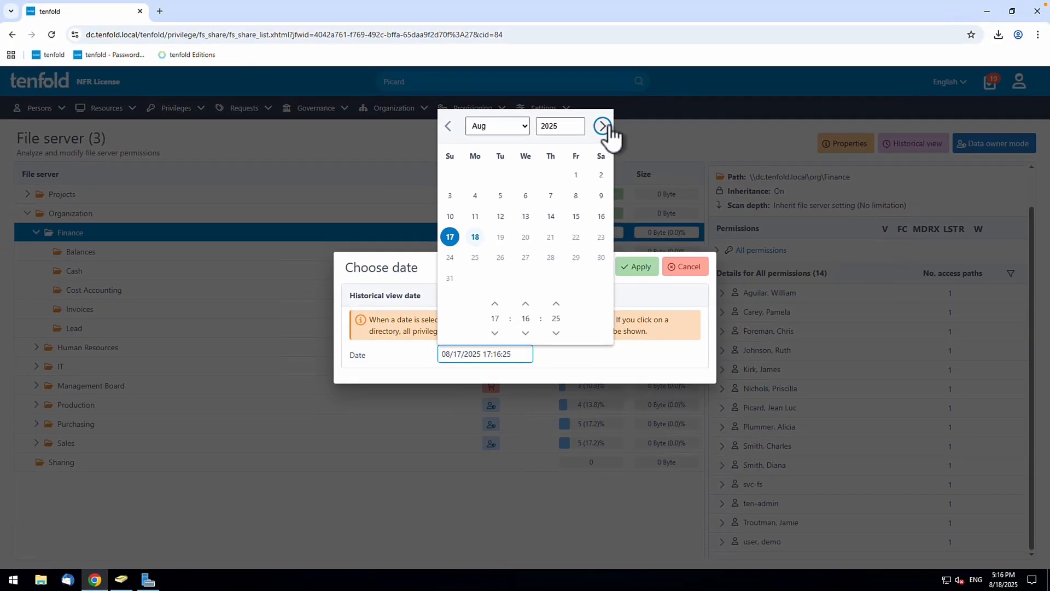
click(660, 148)
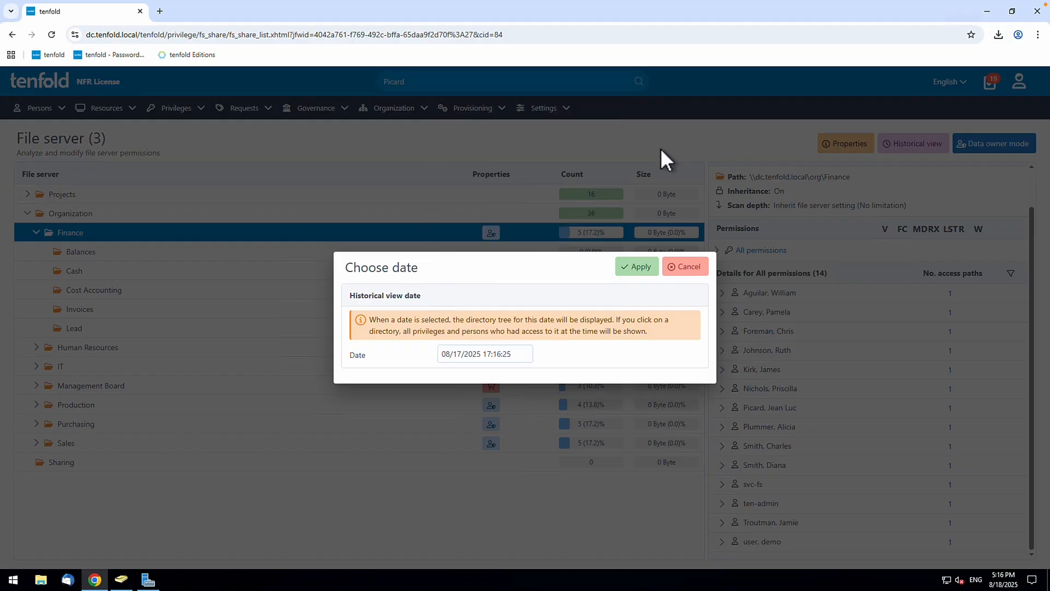
click(685, 267)
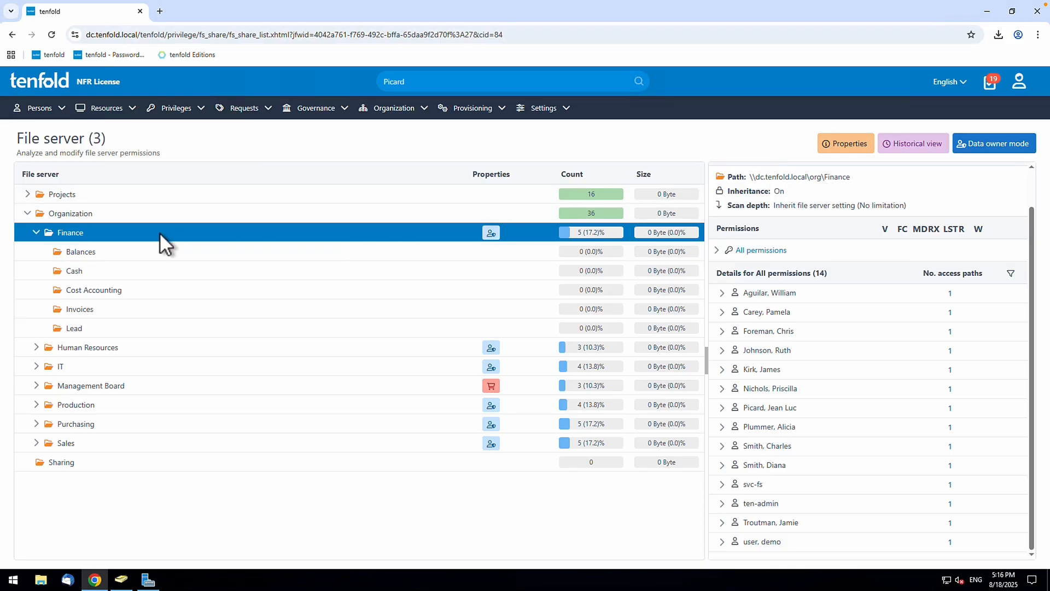
- Collapse the Organization share and examine the request history of the first listed person's fs_org_Finance_Invoices_rx access, closing the request view when done
click(27, 213)
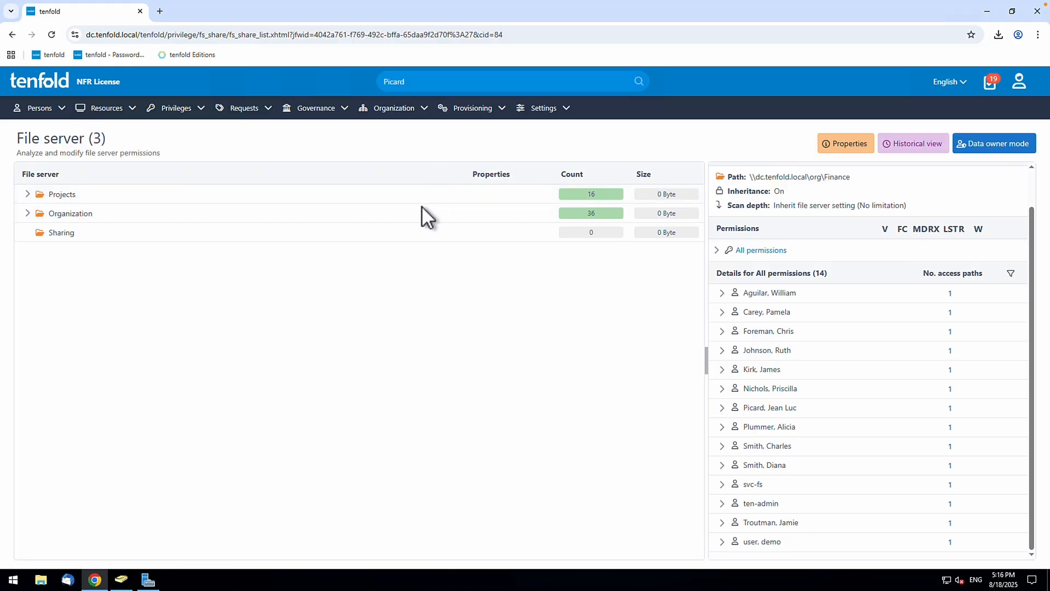
click(731, 296)
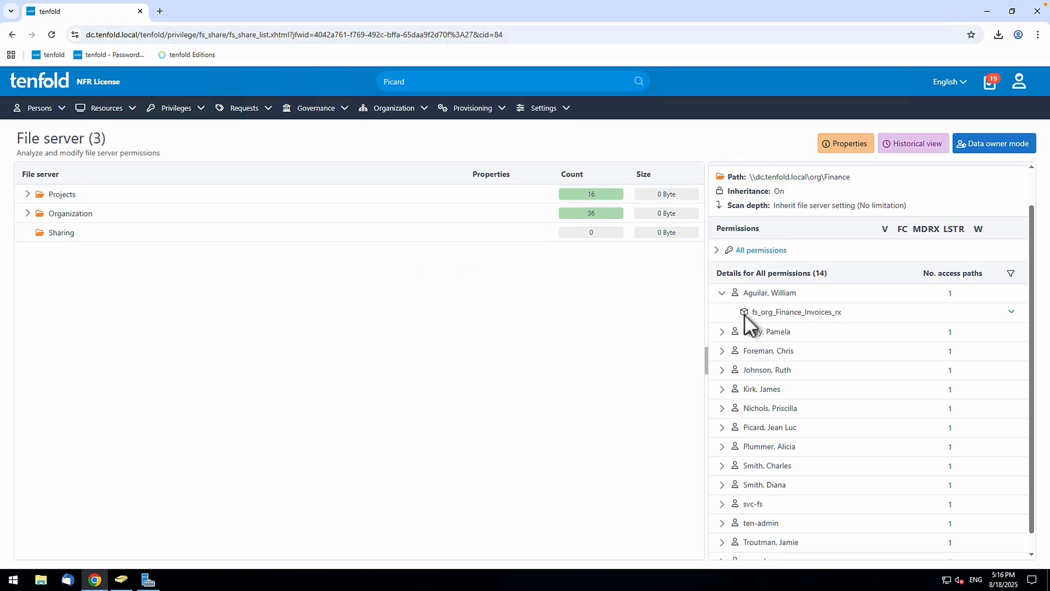
click(1010, 315)
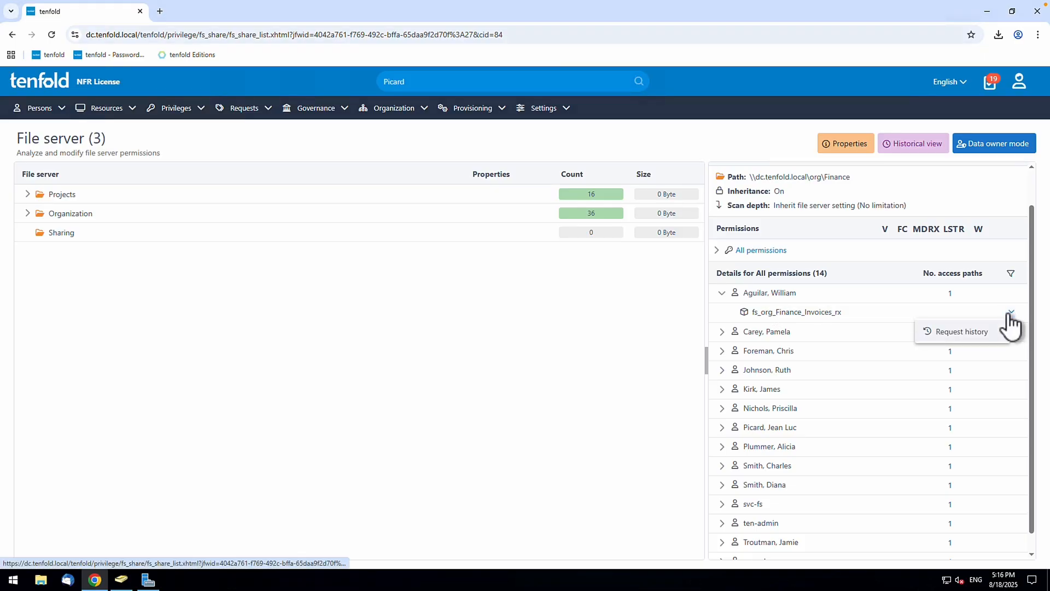
click(951, 331)
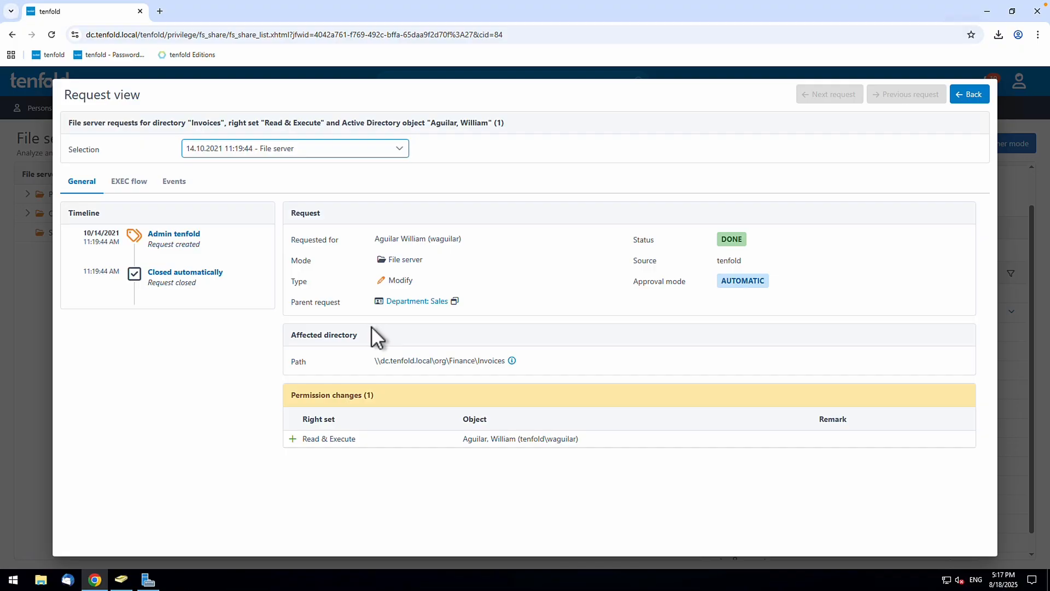
click(969, 93)
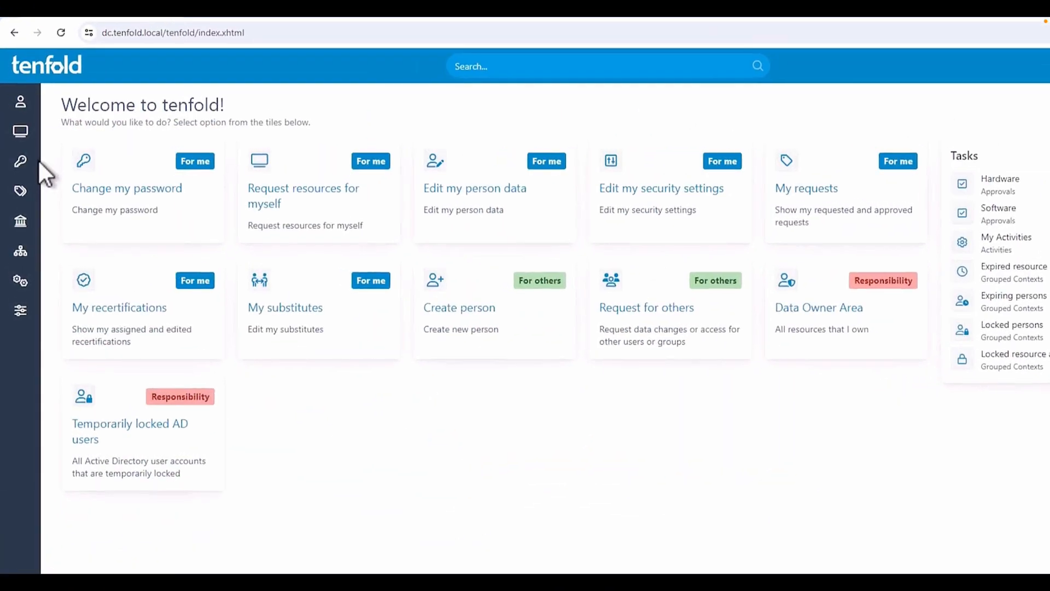
- Open the Microsoft 365 shared content analysis
click(21, 162)
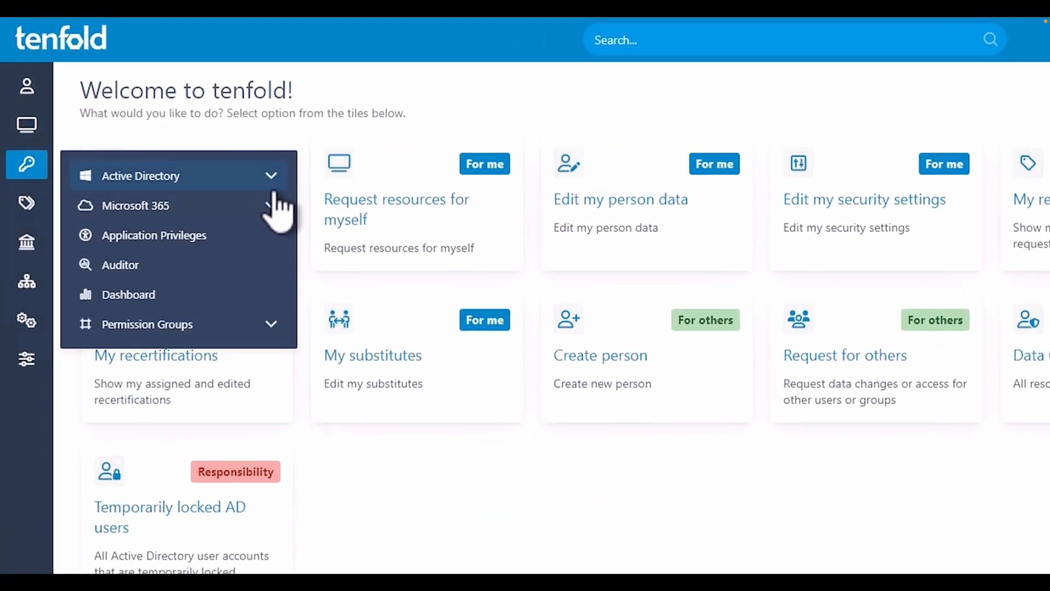
click(270, 207)
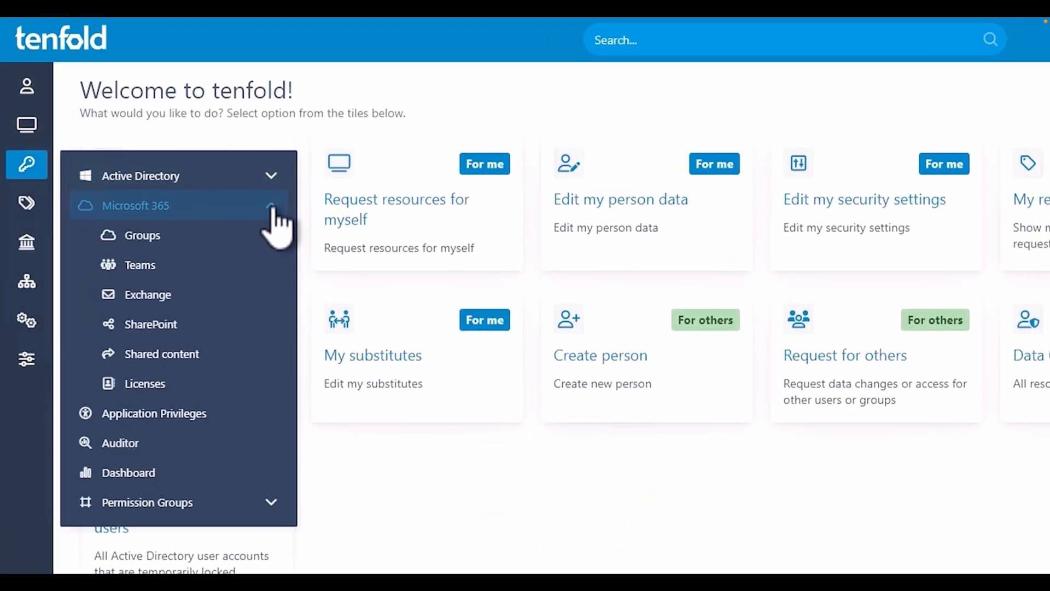
click(266, 359)
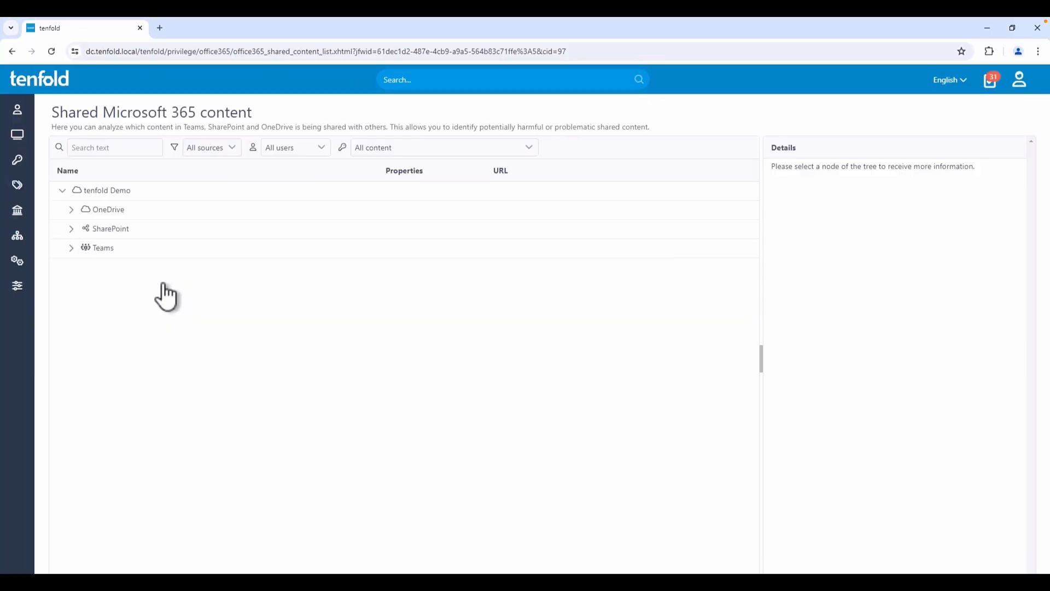
- Review the user and source filter choices for the shared content, keeping all users and all sources selected
click(282, 146)
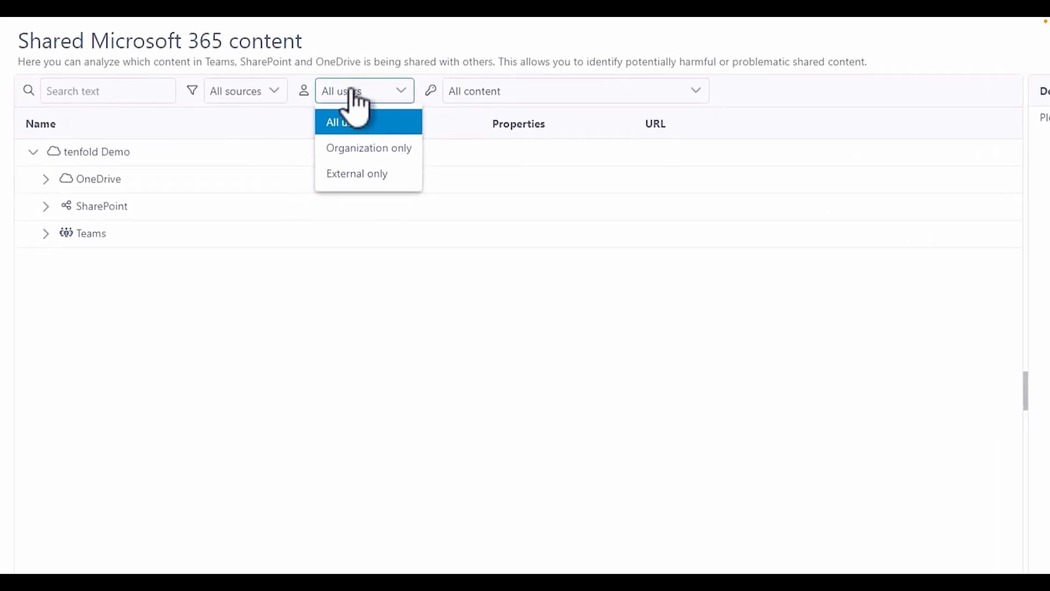
click(352, 90)
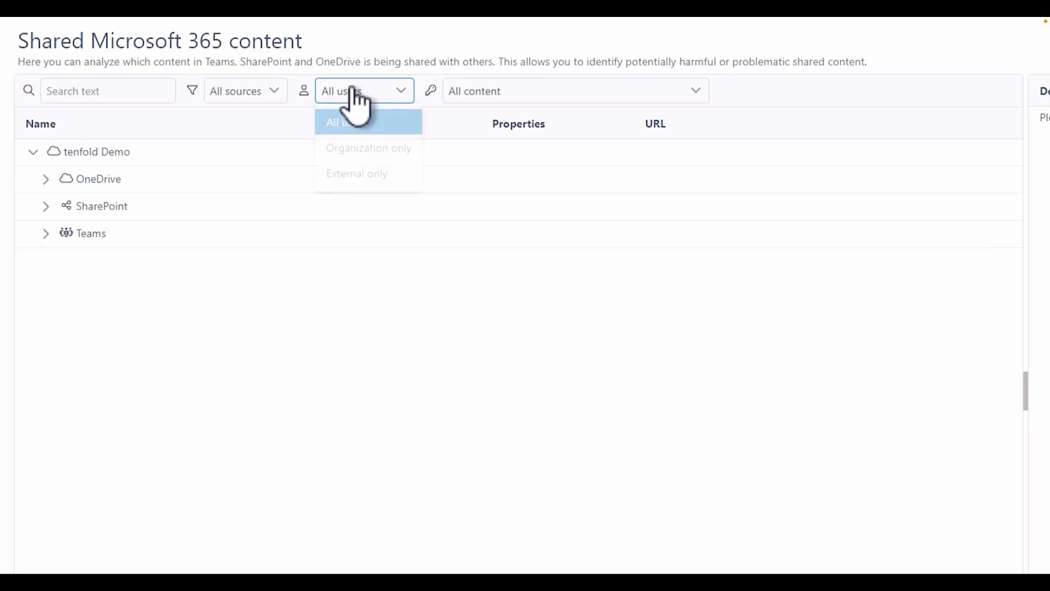
click(272, 98)
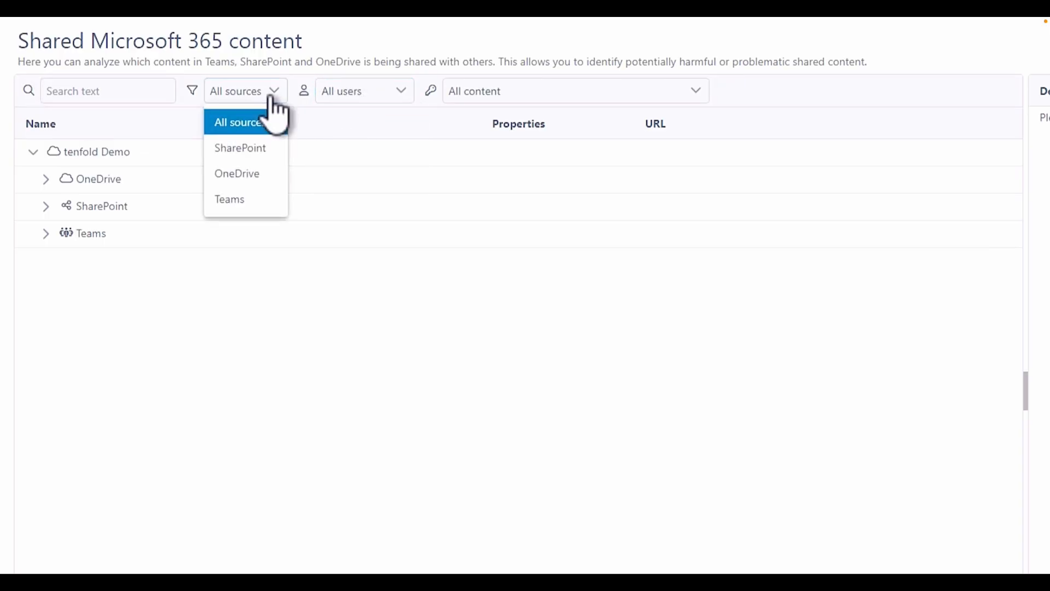
click(270, 122)
- Expand SharePoint down through Development, Documents and Specifications, and show the details of the 2021 folder
click(46, 205)
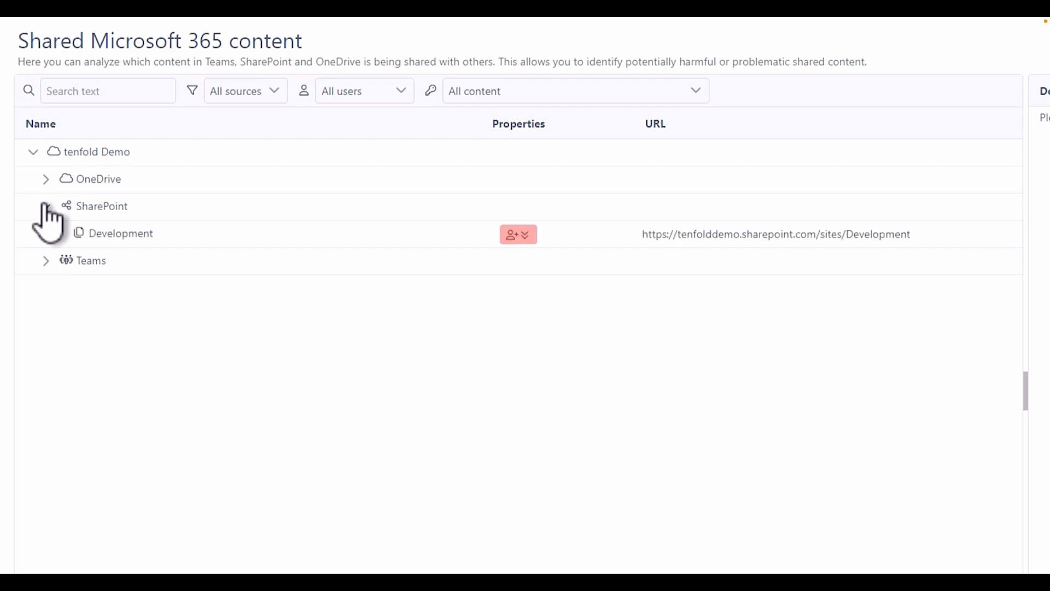
click(58, 233)
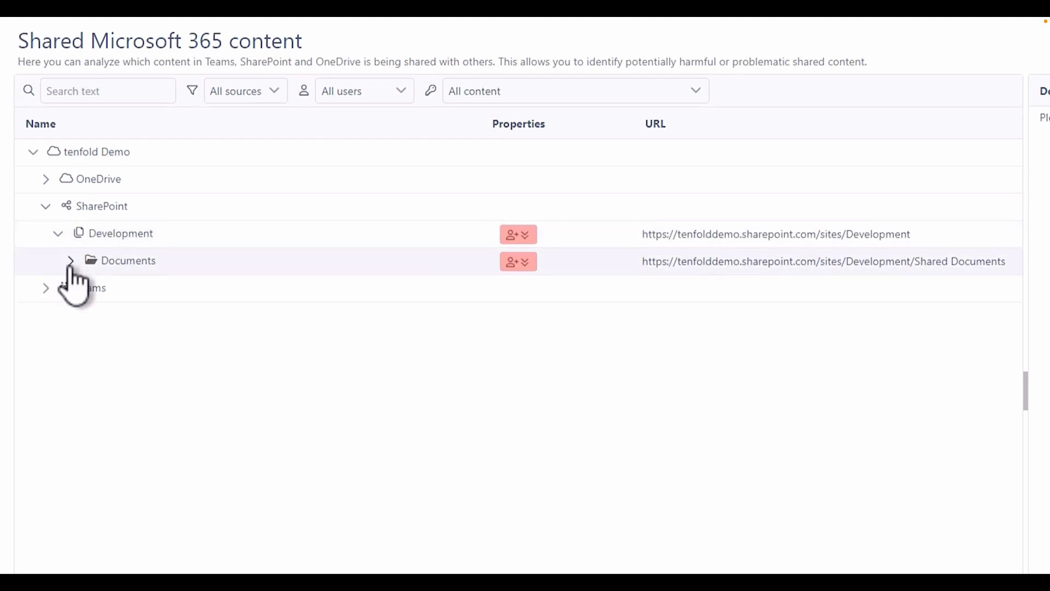
click(70, 260)
click(83, 288)
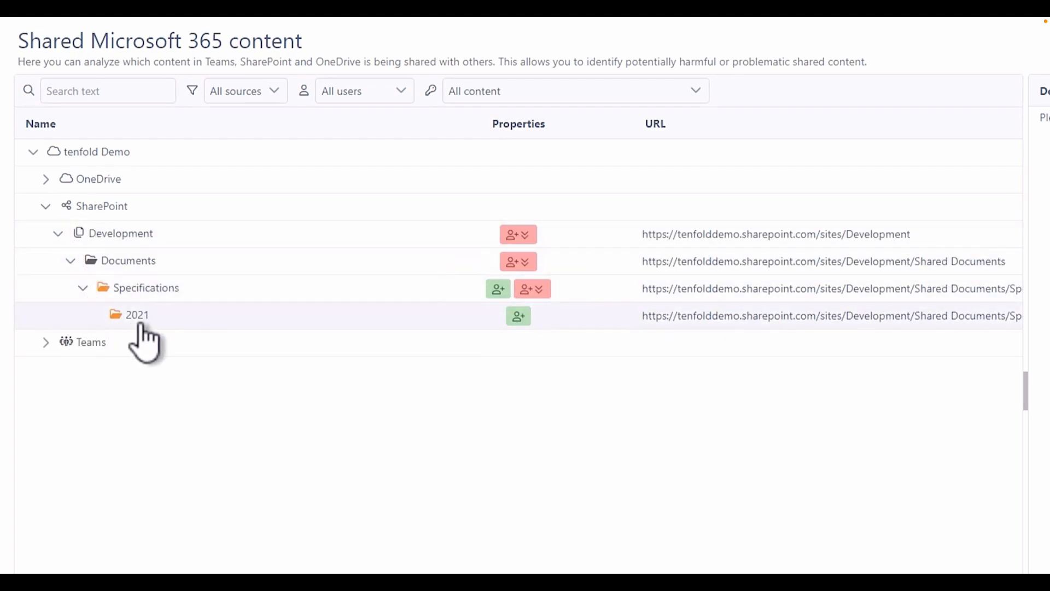
click(117, 323)
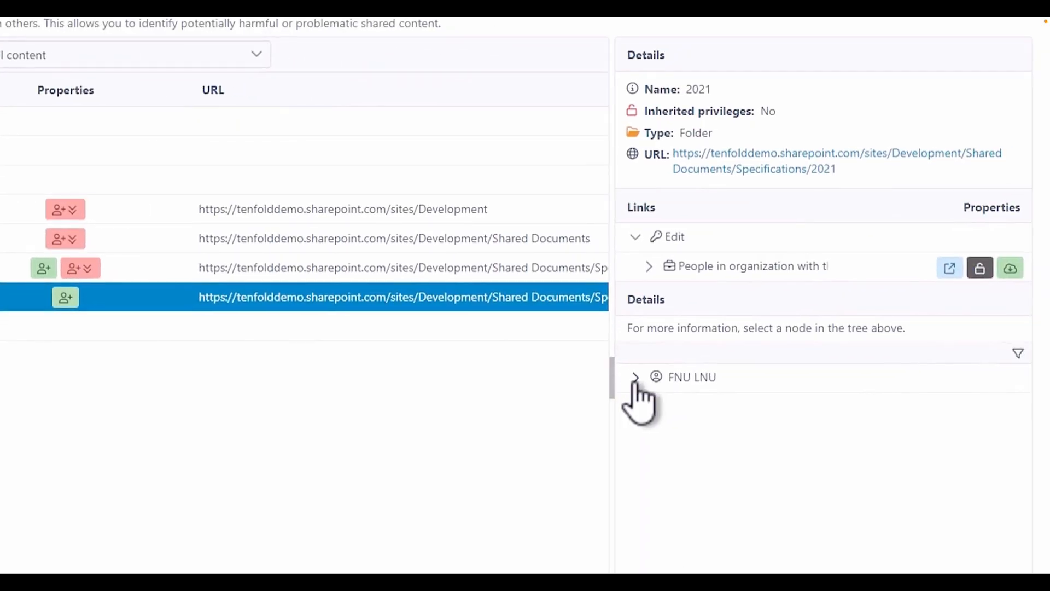
- Inspect how the listed user gets access to the 2021 folder and who is covered by its organization-wide edit link, widening the details area
click(776, 381)
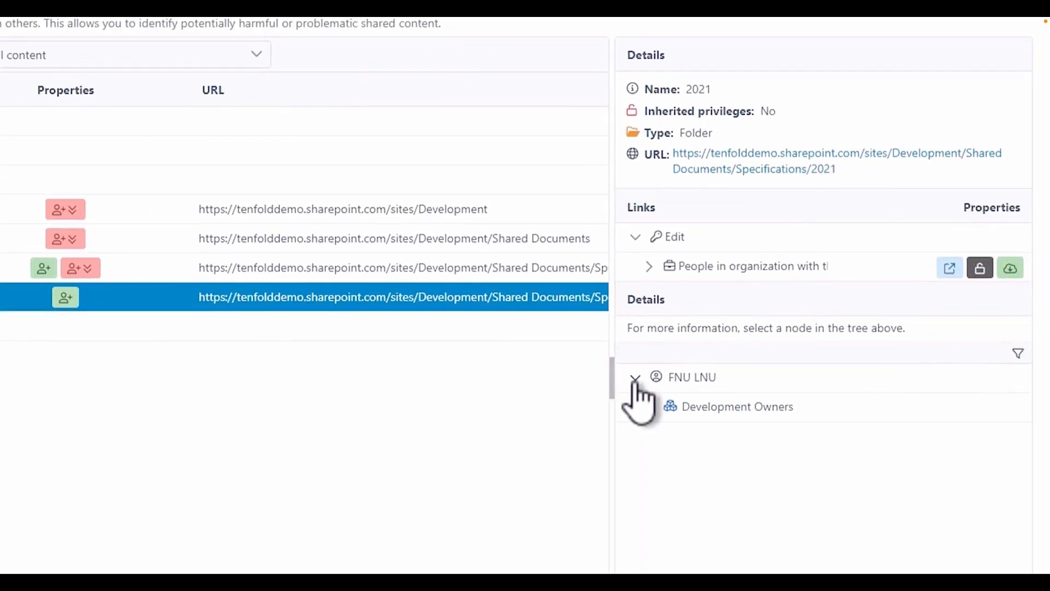
click(649, 268)
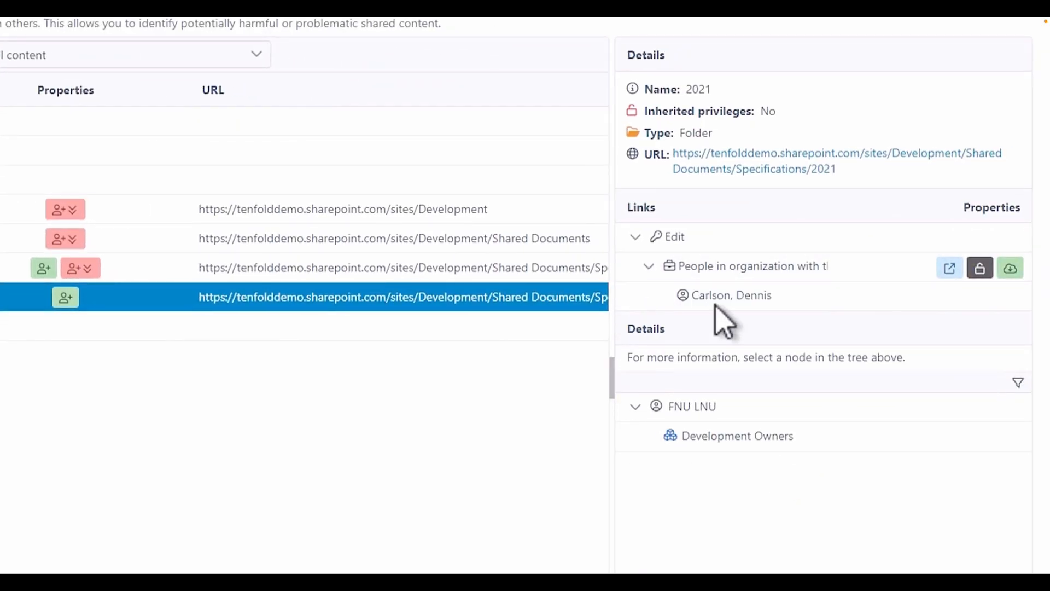
drag(612, 384, 530, 424)
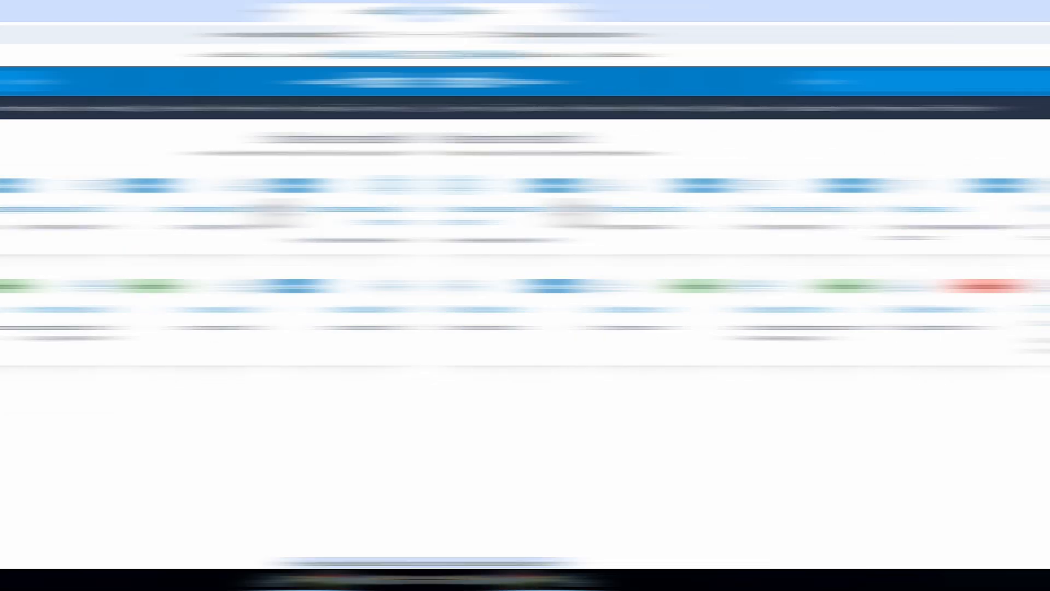
- Open the privileges dashboard, examine the neglected Active Directory accounts, and return to the start page
click(178, 112)
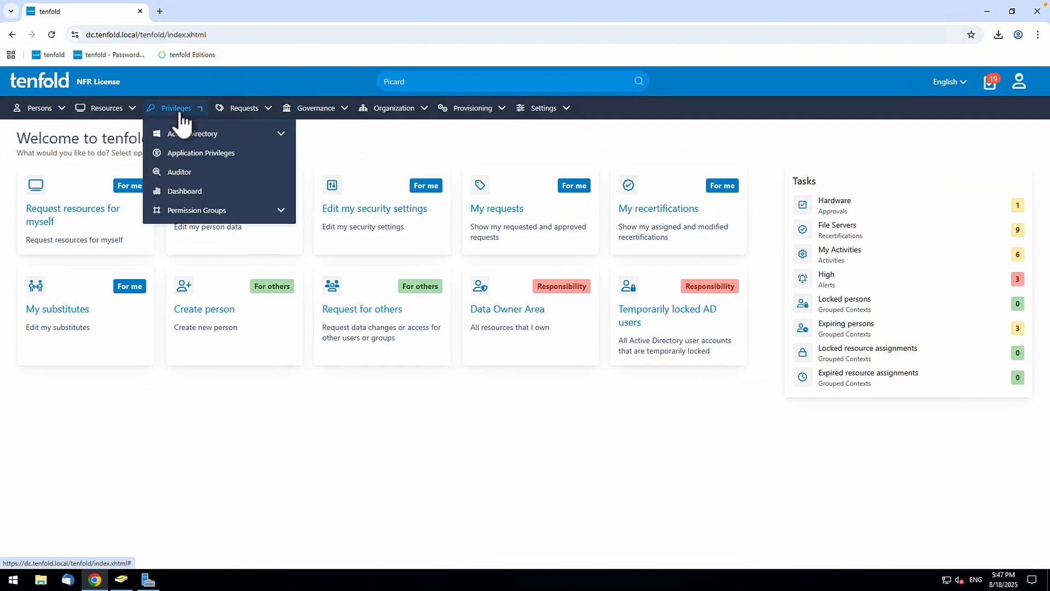
click(179, 191)
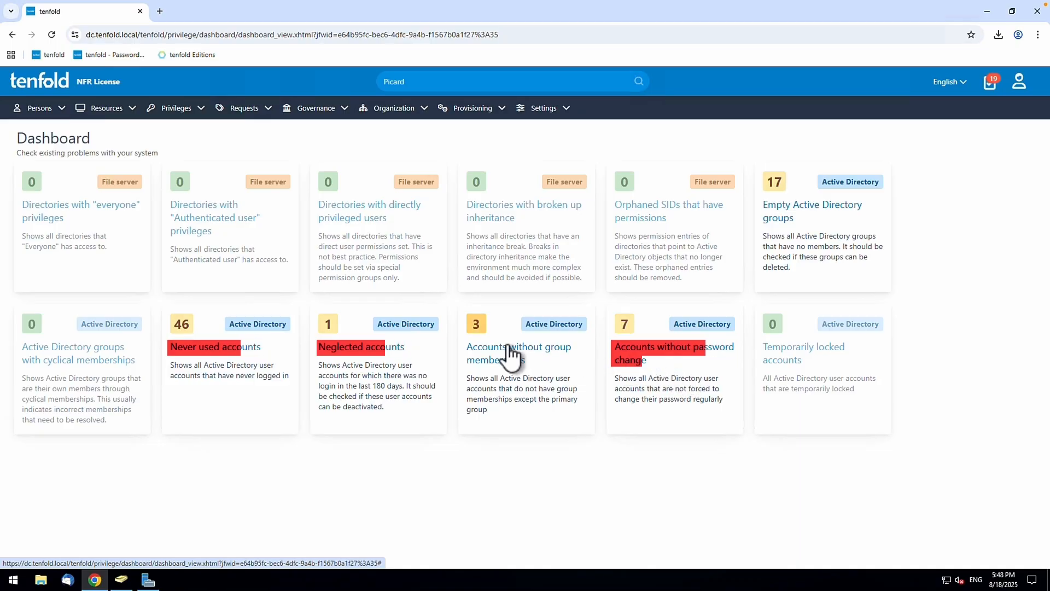
click(347, 346)
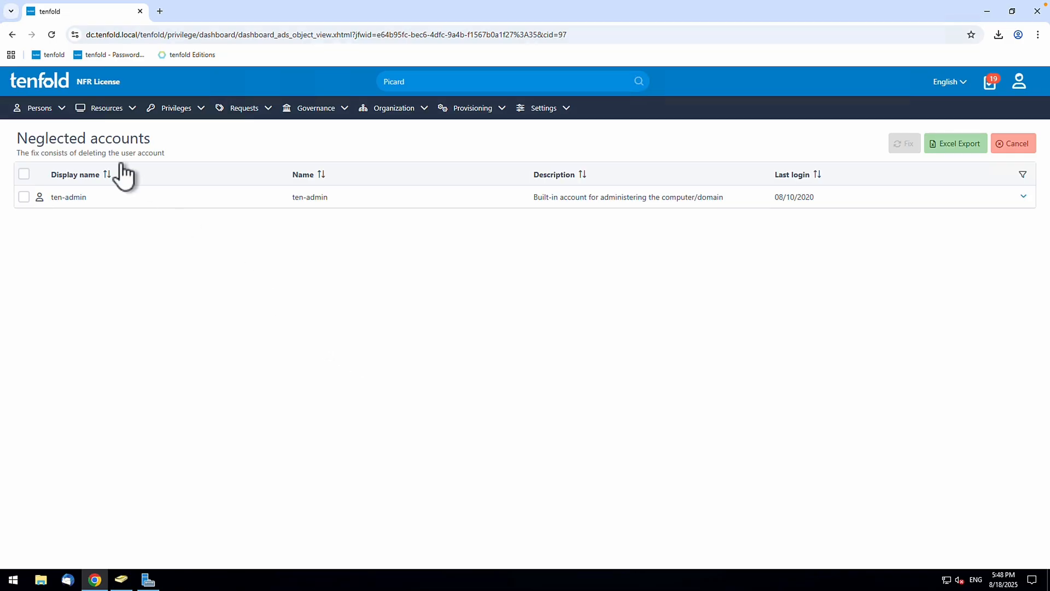
click(40, 83)
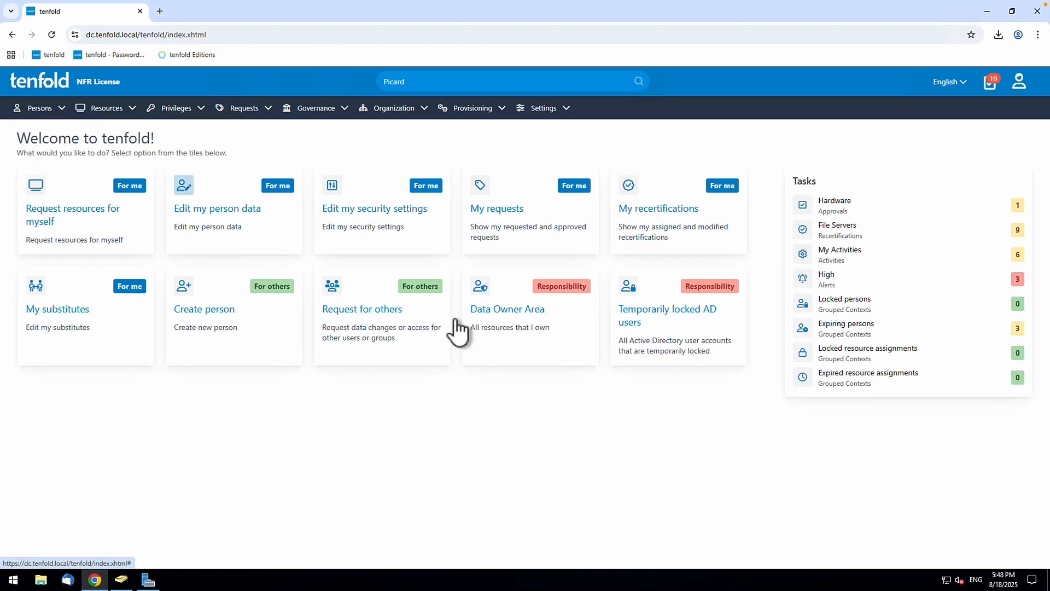